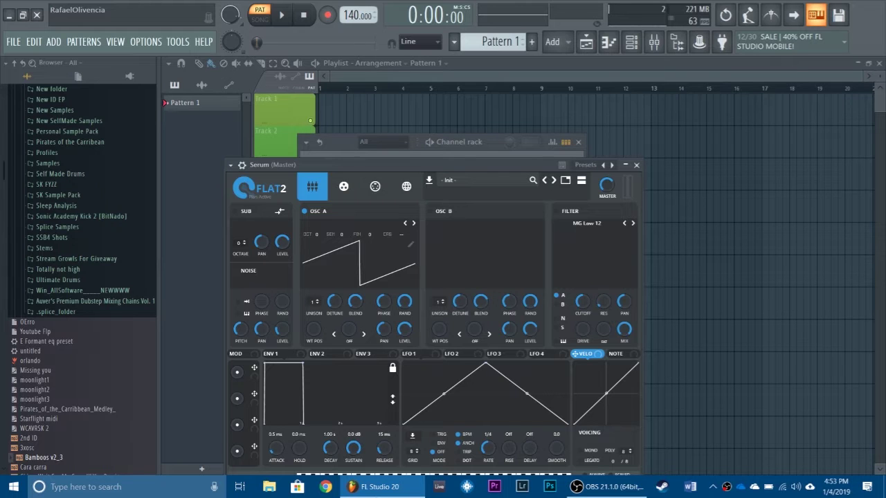
- Move the Serum window clear of the channel rack and load the spectral wavetable Monster 7 [SL] into Osc A
{"action": "left_click_drag", "start_coordinate": [501, 166], "coordinate": [568, 93]}
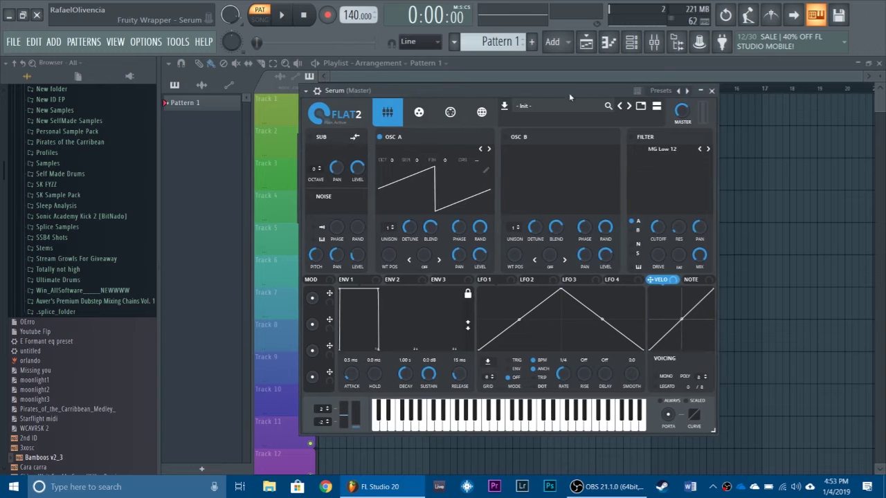
{"action": "left_click", "coordinate": [427, 151]}
{"action": "mouse_move", "coordinate": [430, 206]}
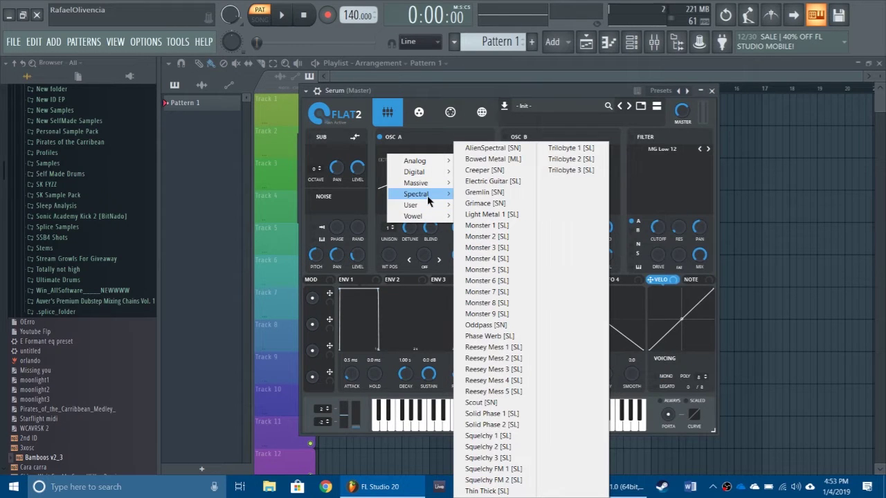
{"action": "left_click", "coordinate": [509, 287]}
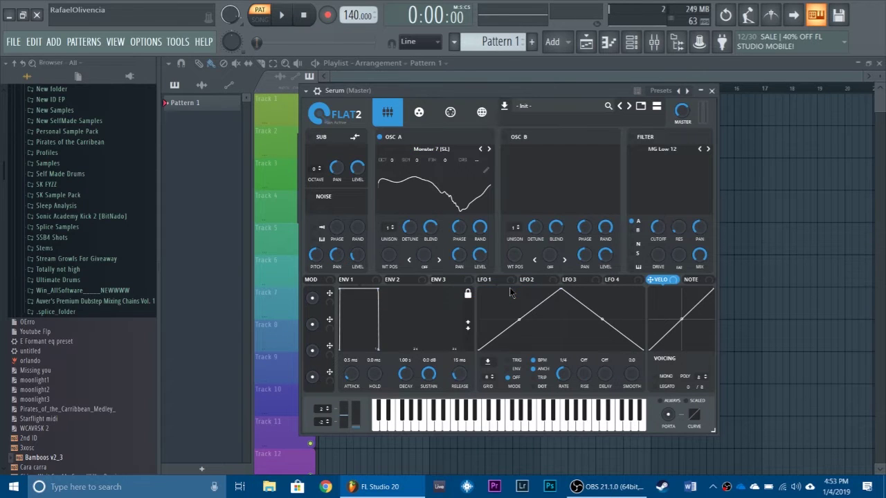
- Set Osc A's octave to -2 and modulate its wavetable position with LFO 1, shaped as a rising ramp at rate 1/2
{"action": "left_click_drag", "start_coordinate": [390, 258], "coordinate": [390, 282]}
{"action": "left_click_drag", "start_coordinate": [385, 256], "coordinate": [390, 313]}
{"action": "left_click_drag", "start_coordinate": [394, 266], "coordinate": [421, 215]}
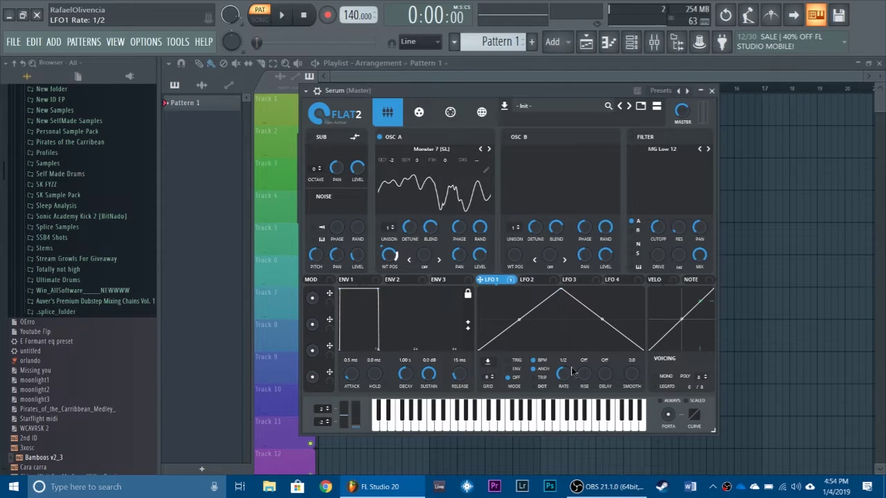
{"action": "left_click_drag", "start_coordinate": [561, 291], "coordinate": [666, 287]}
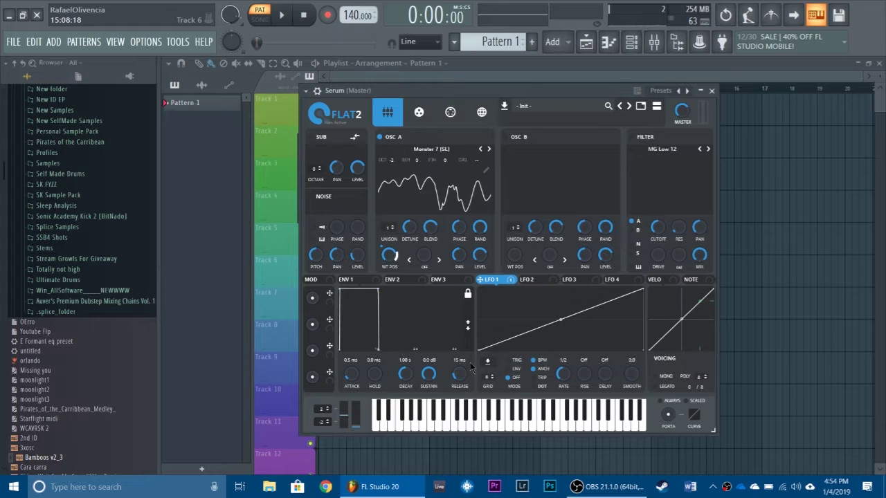
- Set LFO 1 to trigger mode with a depth of about -42 on Osc A's wavetable position, fine-tuning it while playing F4
{"action": "left_click_drag", "start_coordinate": [387, 251], "coordinate": [391, 287]}
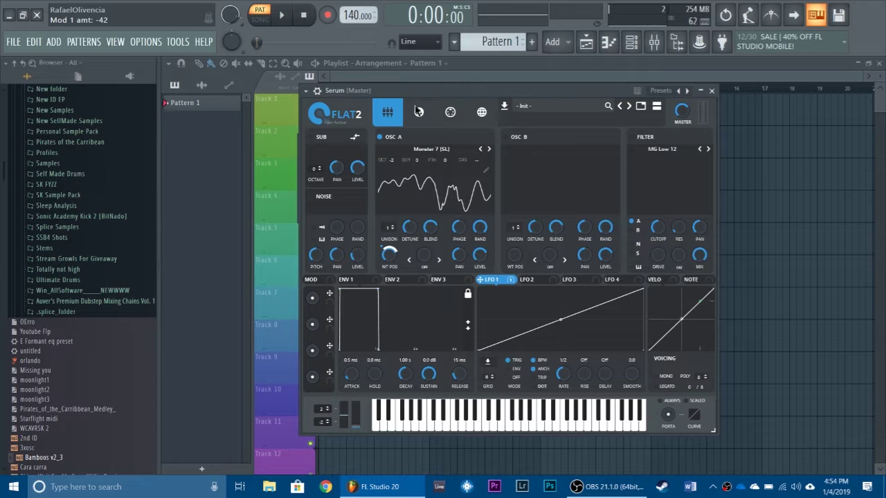
{"action": "key", "text": "v"}
{"action": "key", "text": "v"}
{"action": "key", "text": "v"}
{"action": "left_click_drag", "start_coordinate": [382, 247], "coordinate": [381, 251]}
{"action": "key", "text": "v"}
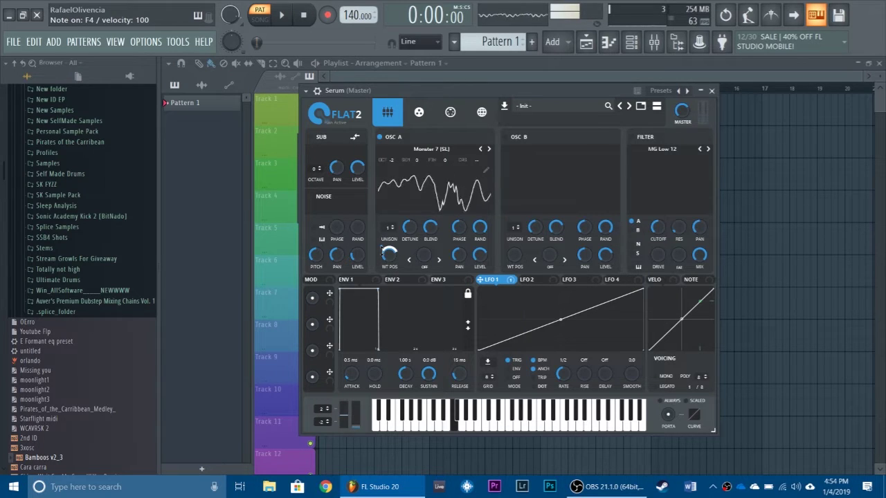
{"action": "left_click_drag", "start_coordinate": [381, 248], "coordinate": [381, 247]}
{"action": "key", "text": "v"}
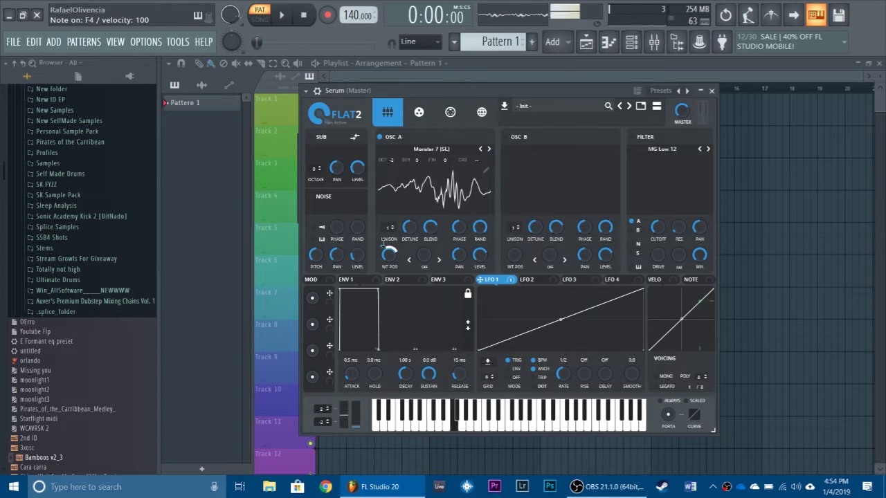
- Set Osc A's warp mode to Remap 1 and bend the remap line into a steep upward arc
{"action": "left_click", "coordinate": [425, 272]}
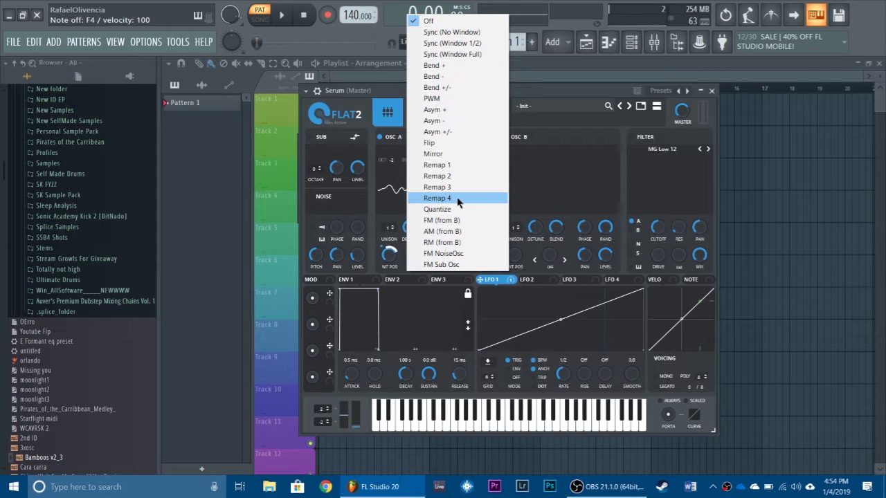
{"action": "left_click", "coordinate": [453, 164]}
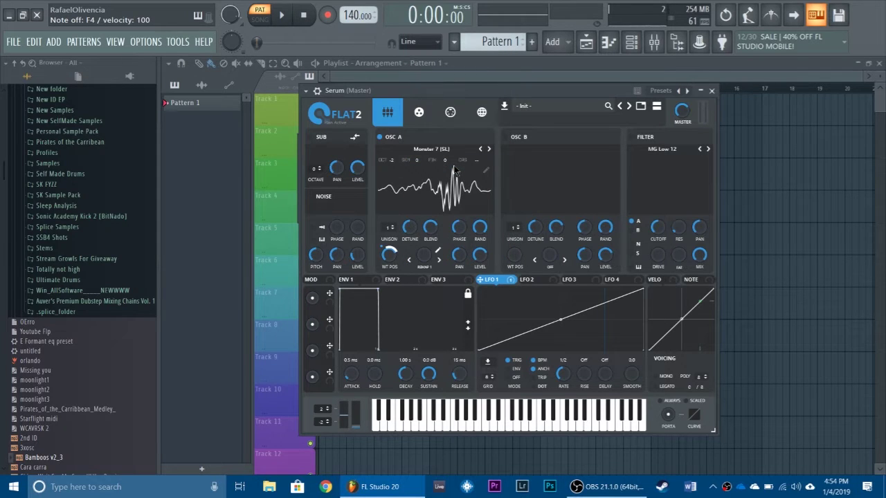
{"action": "left_click", "coordinate": [438, 250]}
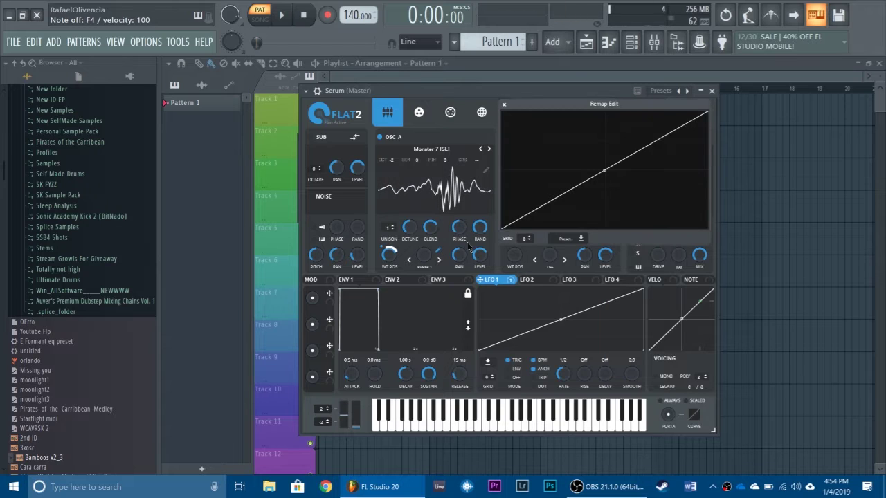
{"action": "mouse_move", "coordinate": [606, 156]}
{"action": "left_mouse_down"}
{"action": "mouse_move", "coordinate": [609, 144]}
{"action": "mouse_move", "coordinate": [601, 152]}
{"action": "left_mouse_up"}
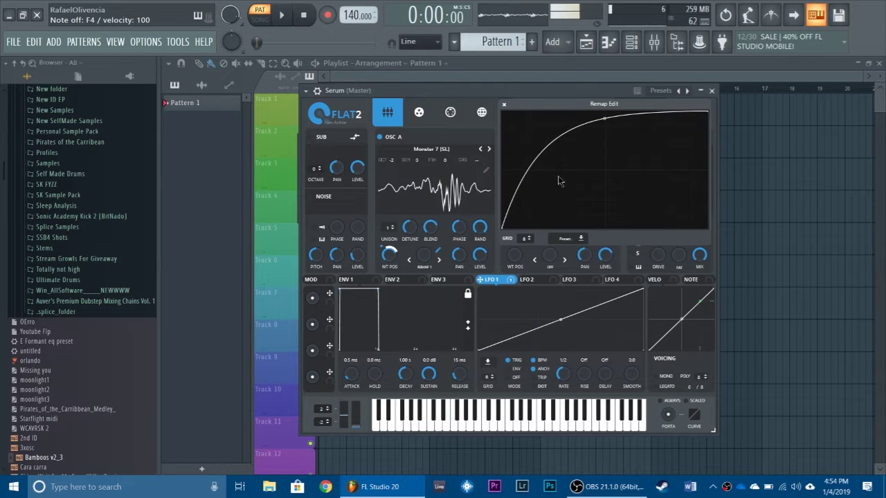
- Sweep Osc A's warp amount between 0% and 100% while playing F4, and slightly lower the remap curve's midpoint
{"action": "left_click_drag", "start_coordinate": [431, 261], "coordinate": [450, 164]}
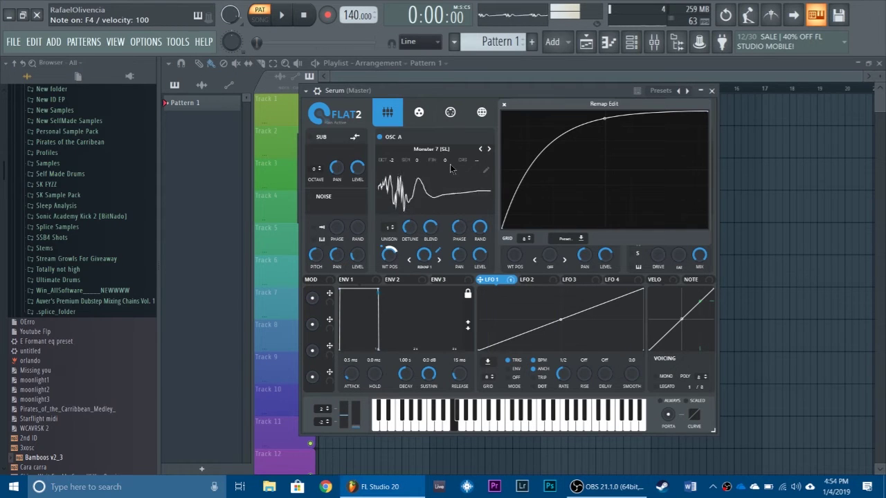
{"action": "left_click_drag", "start_coordinate": [424, 255], "coordinate": [455, 356]}
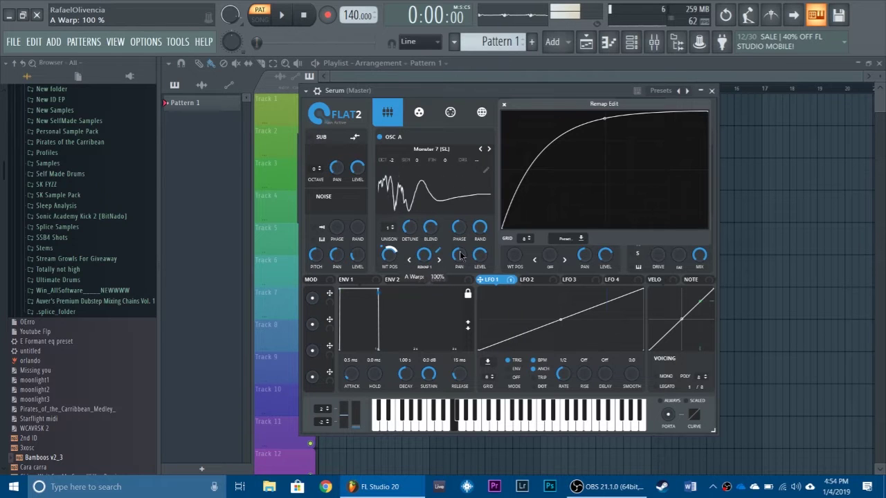
{"action": "left_click_drag", "start_coordinate": [602, 119], "coordinate": [604, 124]}
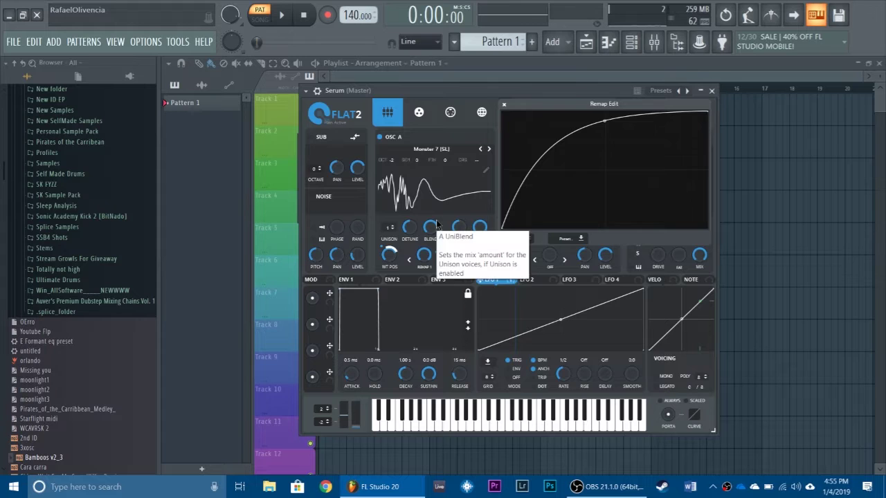
{"action": "key", "text": "v"}
{"action": "left_click_drag", "start_coordinate": [423, 256], "coordinate": [422, 366]}
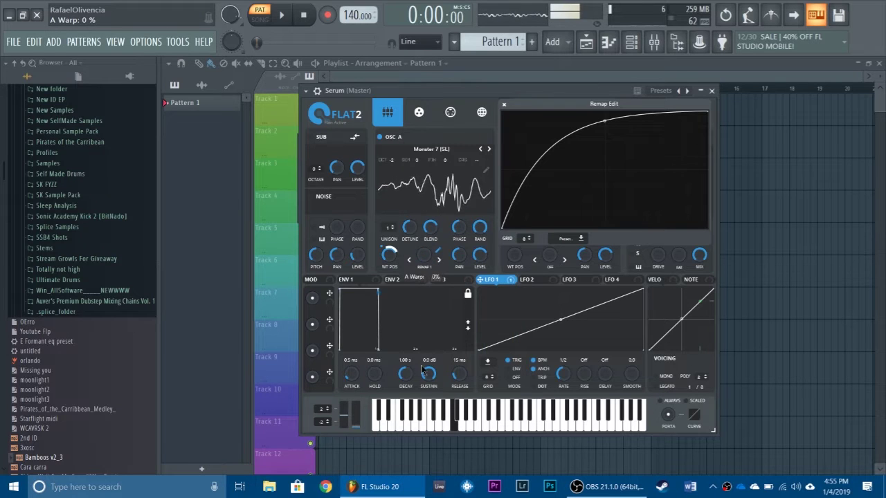
- Reshape LFO 2 into a lower first peak, a middle dip and a full-height second peak, with its rate at 1/2
{"action": "left_click", "coordinate": [533, 279]}
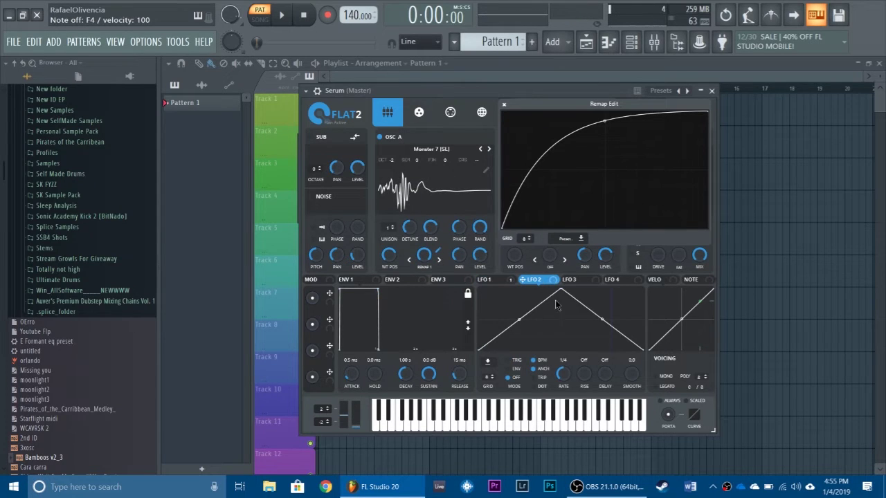
{"action": "left_click_drag", "start_coordinate": [557, 289], "coordinate": [519, 304]}
{"action": "double_click", "coordinate": [561, 318]}
{"action": "double_click", "coordinate": [600, 311]}
{"action": "left_click_drag", "start_coordinate": [601, 310], "coordinate": [631, 280]}
{"action": "key", "text": "v"}
{"action": "left_click_drag", "start_coordinate": [561, 371], "coordinate": [561, 379]}
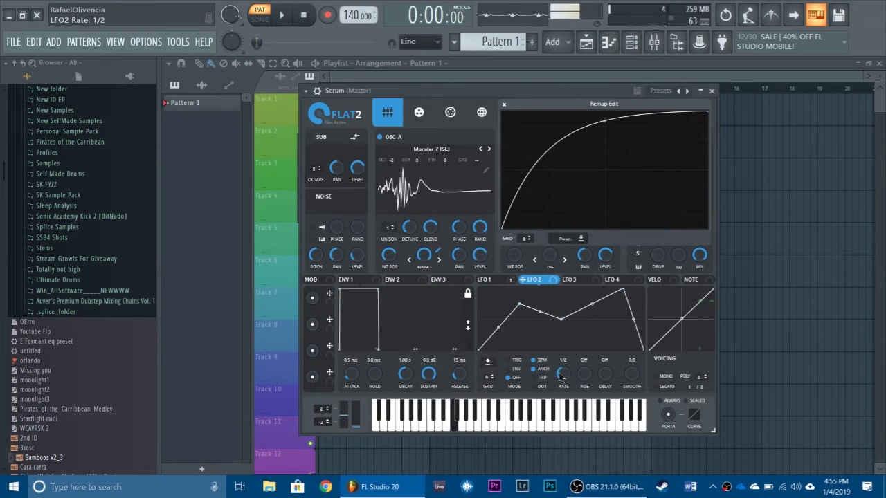
- Assign LFO 2 to Osc A's warp in trigger mode and fine-tune the modulation depth while playing F4
{"action": "left_click_drag", "start_coordinate": [524, 280], "coordinate": [423, 255]}
{"action": "left_click", "coordinate": [515, 360]}
{"action": "key", "text": "v"}
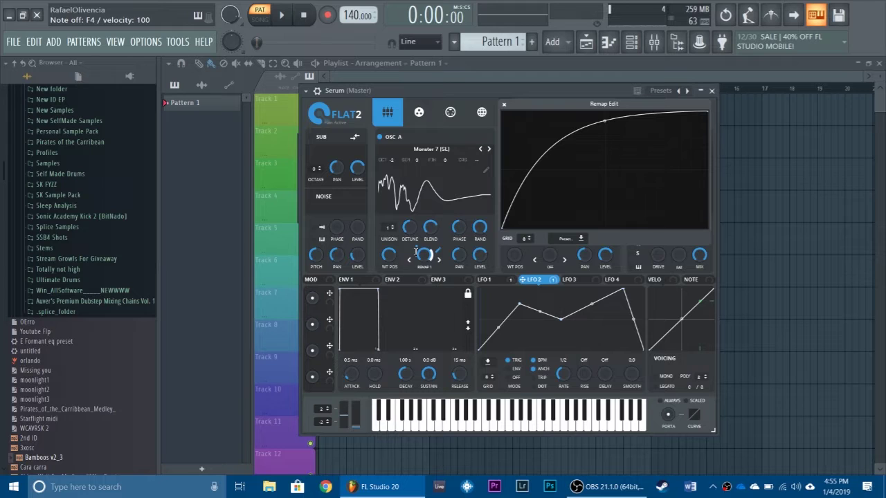
{"action": "key", "text": "v"}
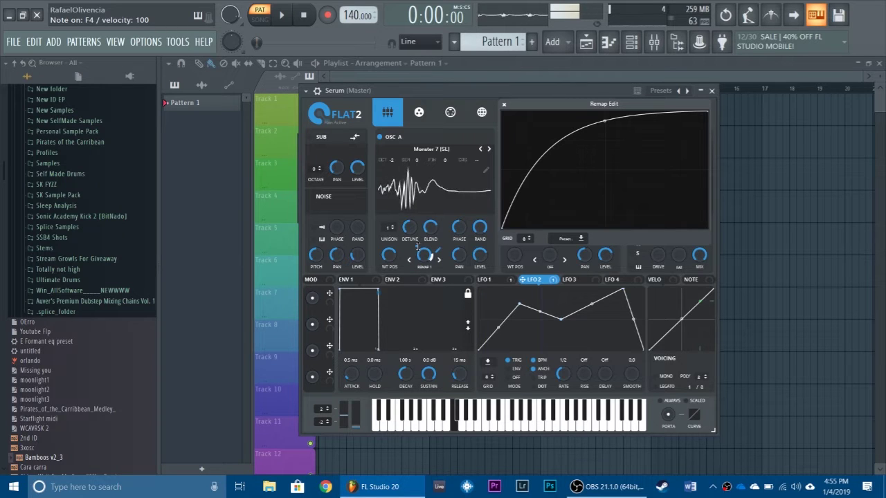
{"action": "left_click_drag", "start_coordinate": [418, 247], "coordinate": [418, 249]}
{"action": "key", "text": "v"}
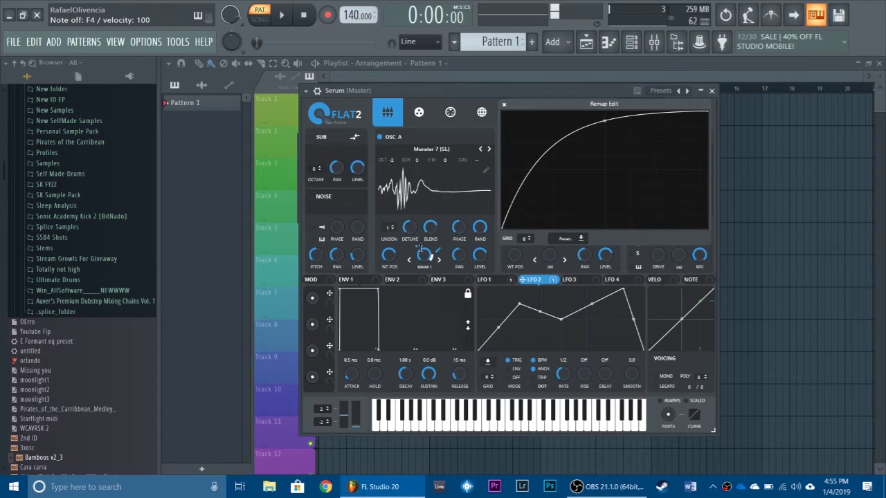
- Close the remap editor, enable the filter with the Multi type HN 12, and modulate its cutoff with LFO 2
{"action": "left_click", "coordinate": [504, 106]}
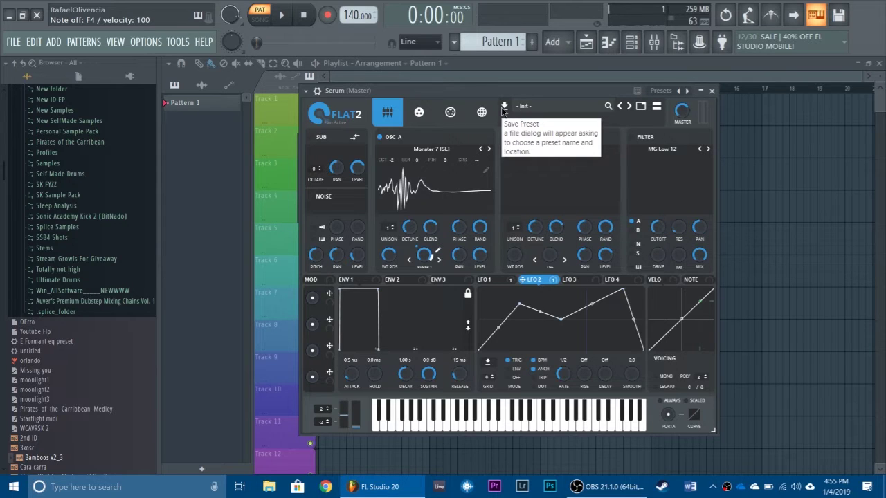
{"action": "left_click", "coordinate": [640, 137]}
{"action": "left_click", "coordinate": [658, 149]}
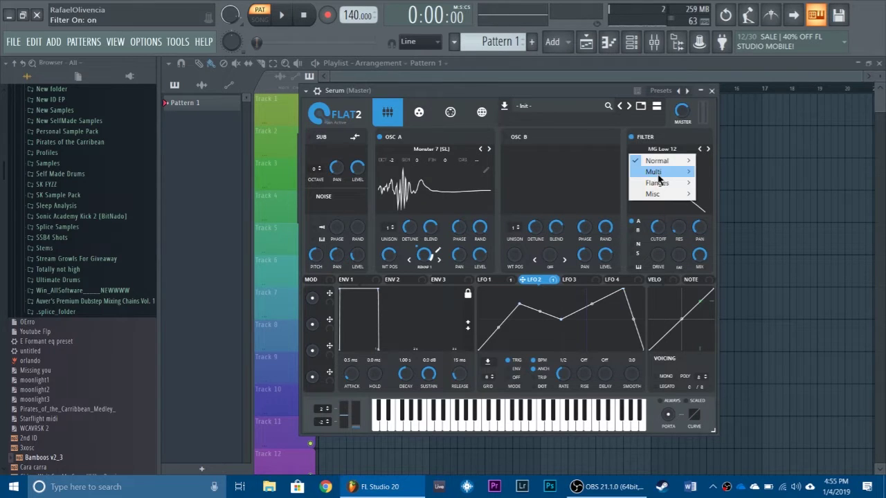
{"action": "mouse_move", "coordinate": [653, 172]}
{"action": "left_click", "coordinate": [721, 249]}
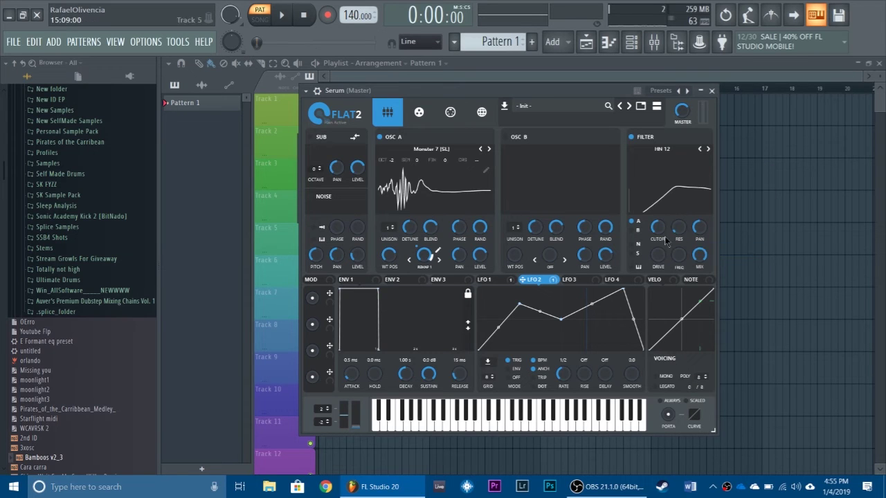
{"action": "key", "text": "v"}
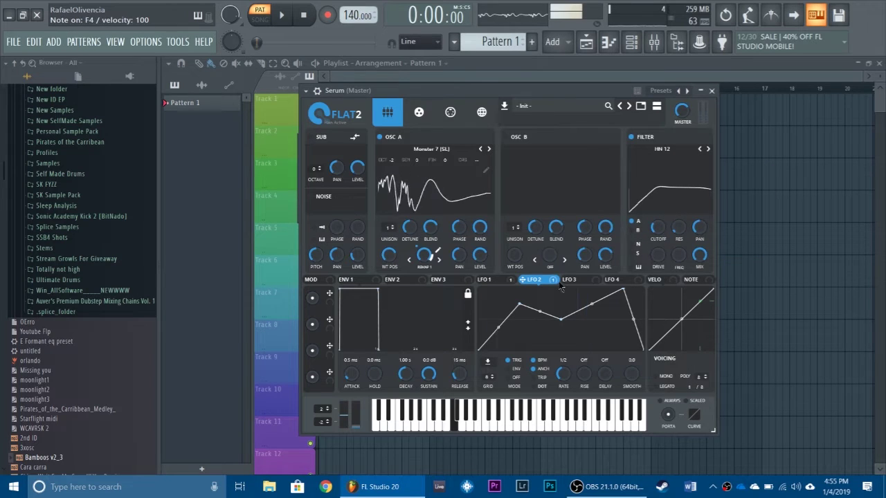
{"action": "left_click_drag", "start_coordinate": [606, 267], "coordinate": [655, 236]}
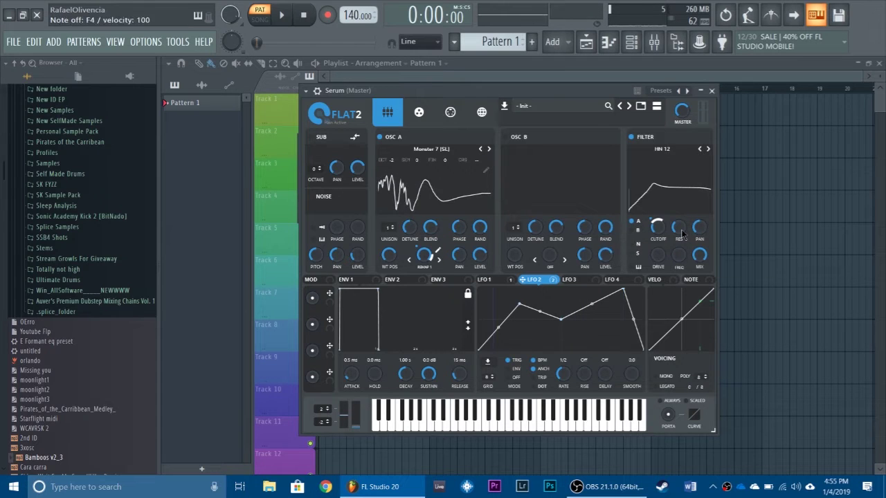
- Enable the sub oscillator with a triangle shape at octave -2 and audition it with F4
{"action": "left_click", "coordinate": [310, 137]}
{"action": "left_click_drag", "start_coordinate": [316, 168], "coordinate": [317, 175]}
{"action": "left_click", "coordinate": [332, 149]}
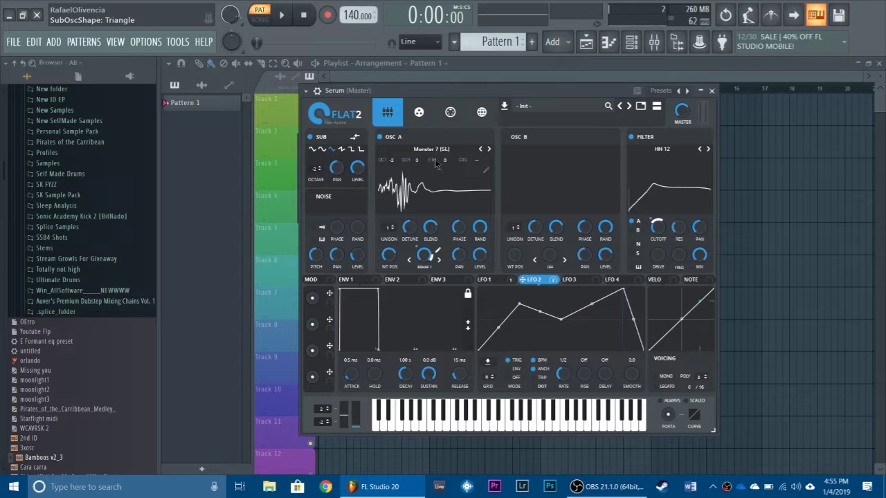
{"action": "key", "text": "v"}
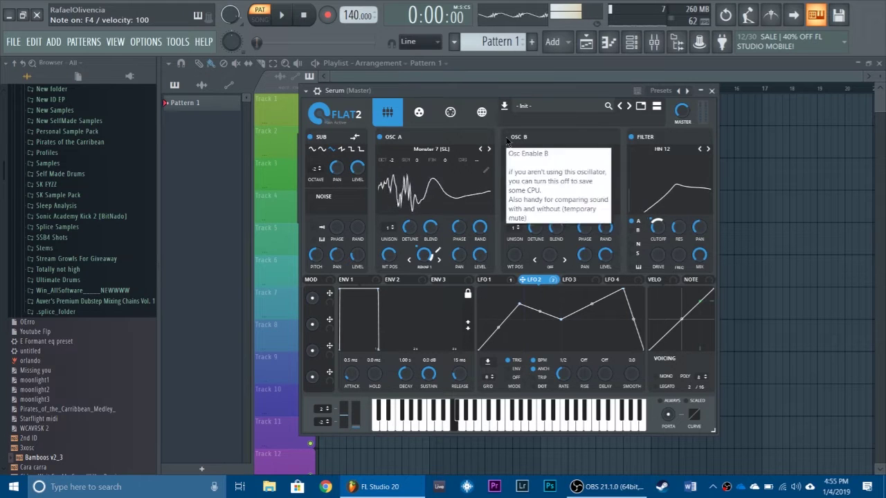
- Enable Osc B with the analog wavetable Basic Shapes and set its octave to -2
{"action": "left_click", "coordinate": [505, 137]}
{"action": "left_click", "coordinate": [531, 158]}
{"action": "mouse_move", "coordinate": [534, 161]}
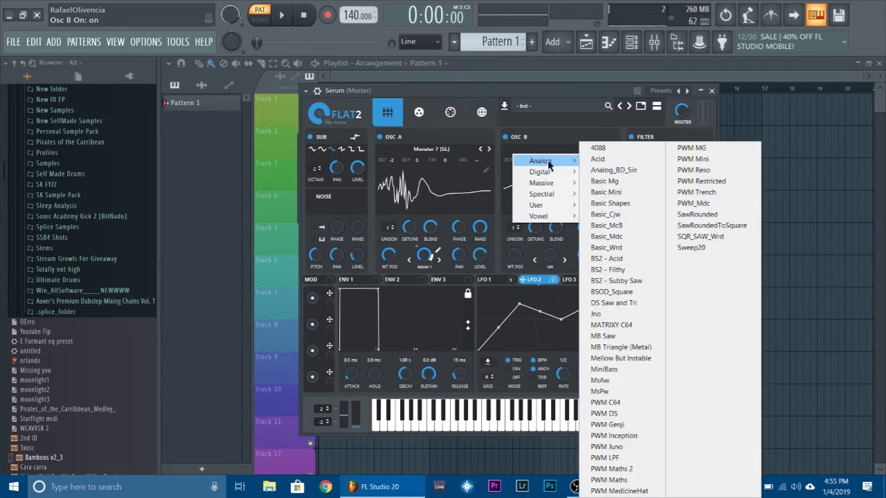
{"action": "left_click", "coordinate": [598, 200]}
{"action": "left_click_drag", "start_coordinate": [516, 160], "coordinate": [518, 182]}
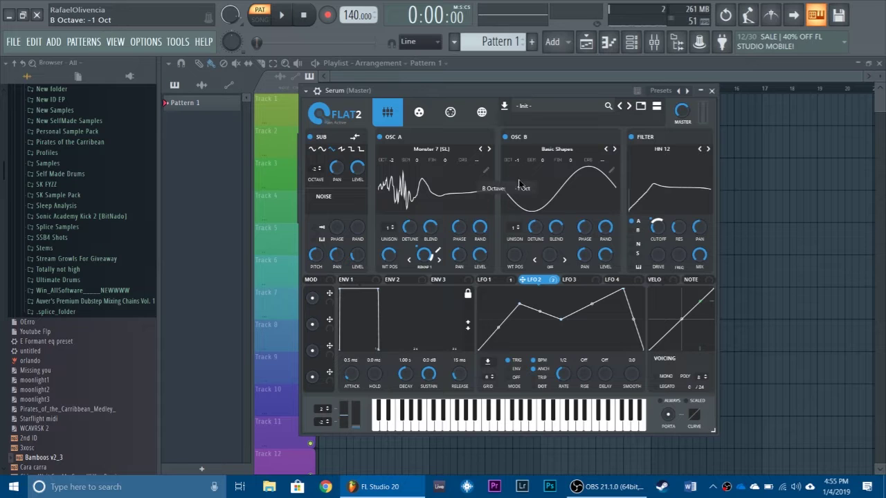
- Lower Osc A's level to 0% and set Osc B's warp mode to FM (from A)
{"action": "left_click_drag", "start_coordinate": [479, 260], "coordinate": [482, 308]}
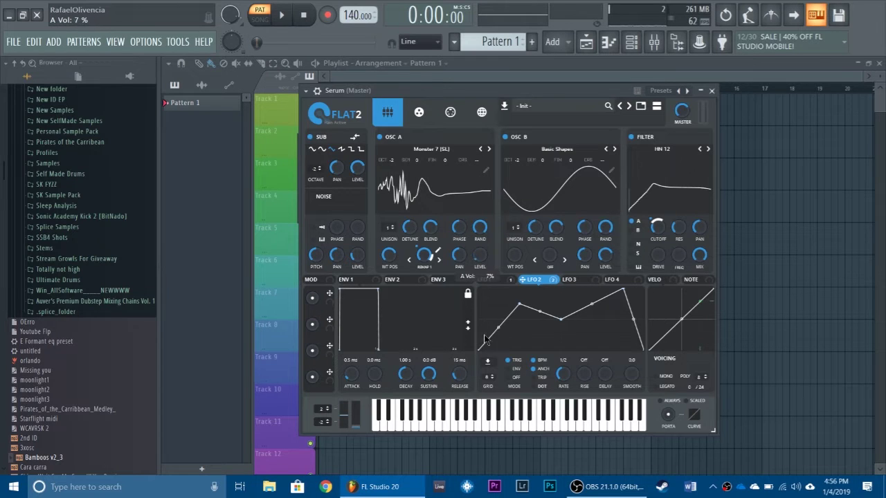
{"action": "left_click", "coordinate": [550, 266]}
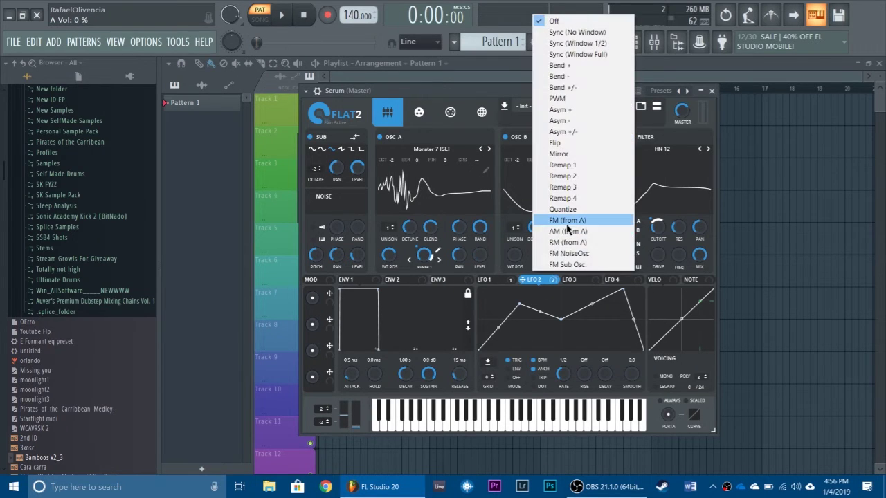
{"action": "left_click", "coordinate": [575, 220]}
- Route Osc B through the filter and raise its FM warp to about 36%, fine-tuning it while playing F4
{"action": "left_click_drag", "start_coordinate": [546, 259], "coordinate": [552, 228]}
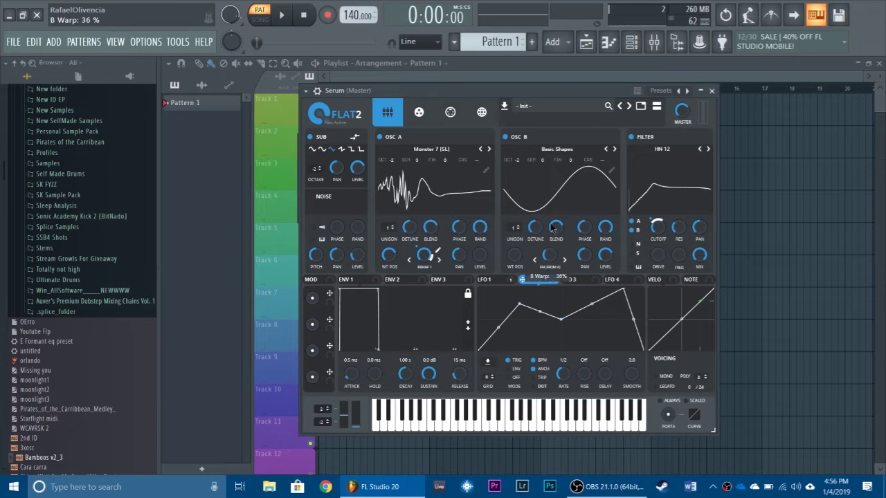
{"action": "key", "text": "v"}
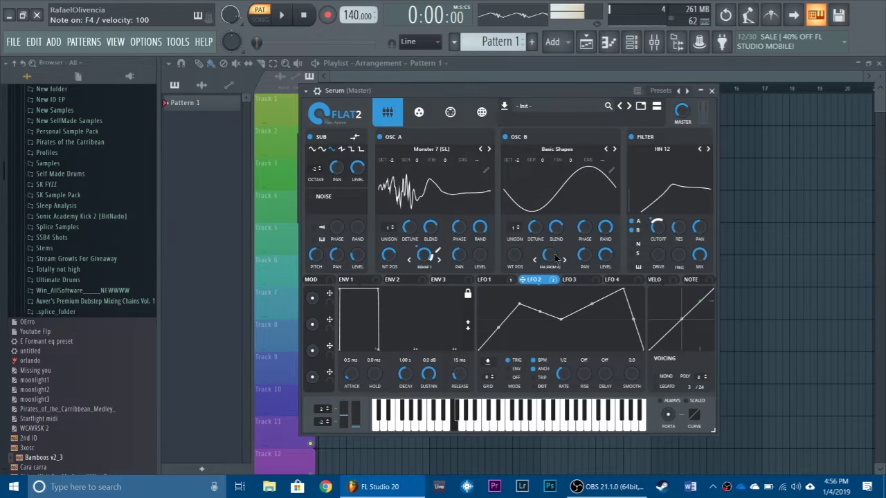
{"action": "left_click_drag", "start_coordinate": [556, 259], "coordinate": [556, 255]}
{"action": "key", "text": "v"}
{"action": "key", "text": "v"}
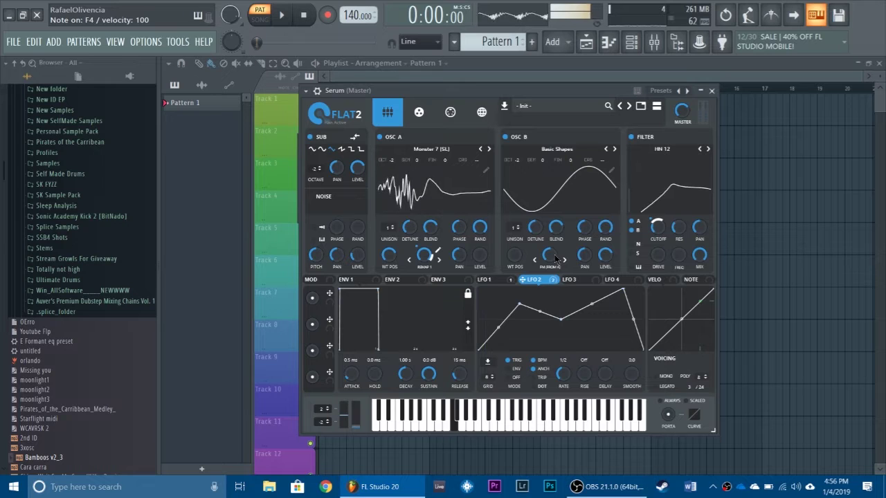
- Adjust Osc B's FM warp to about 40%, modulate it with LFO 2 and audition it with F4
{"action": "scroll", "coordinate": [553, 259], "scroll_direction": "up", "scroll_amount": 3}
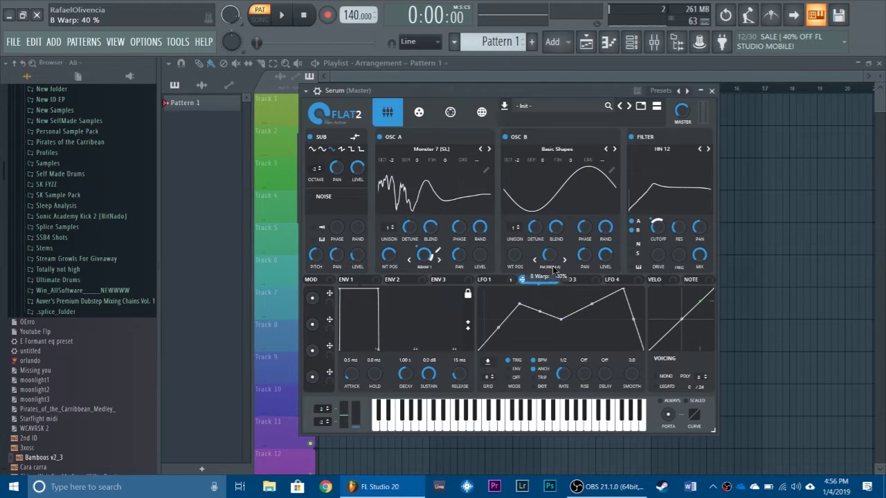
{"action": "left_click_drag", "start_coordinate": [552, 265], "coordinate": [552, 258]}
{"action": "key", "text": "v"}
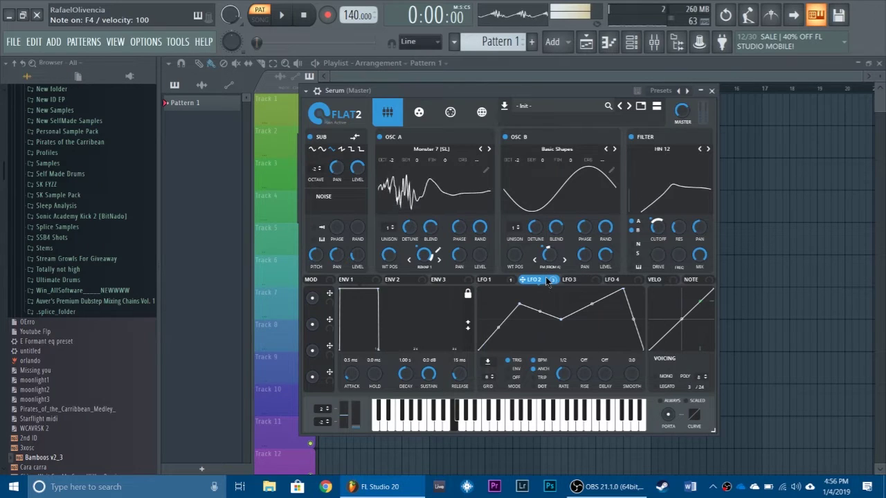
- Enable the Compressor effect in multiband mode and raise its gain to about 10 dB
{"action": "left_click", "coordinate": [419, 113]}
{"action": "left_click", "coordinate": [314, 222]}
{"action": "left_click_drag", "start_coordinate": [555, 143], "coordinate": [561, 115]}
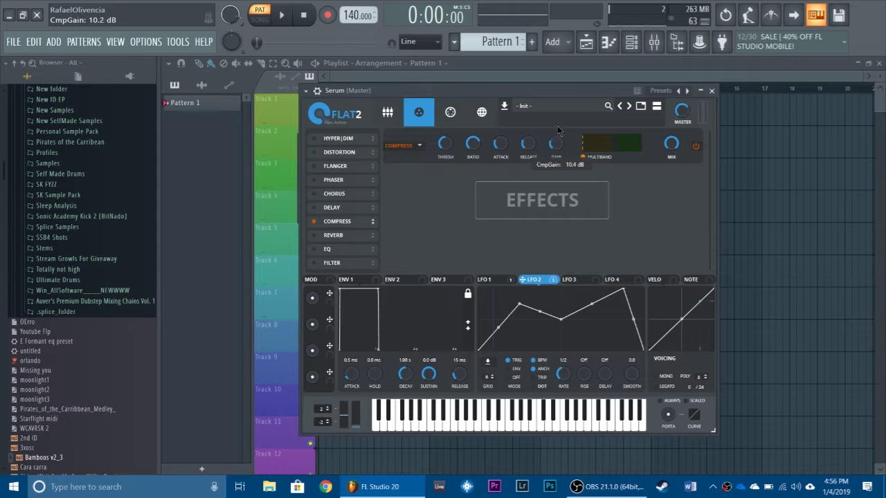
- Enable the Distortion effect in SoftClip mode, raise its drive and lower its mix slightly while playing F4
{"action": "left_click", "coordinate": [314, 153]}
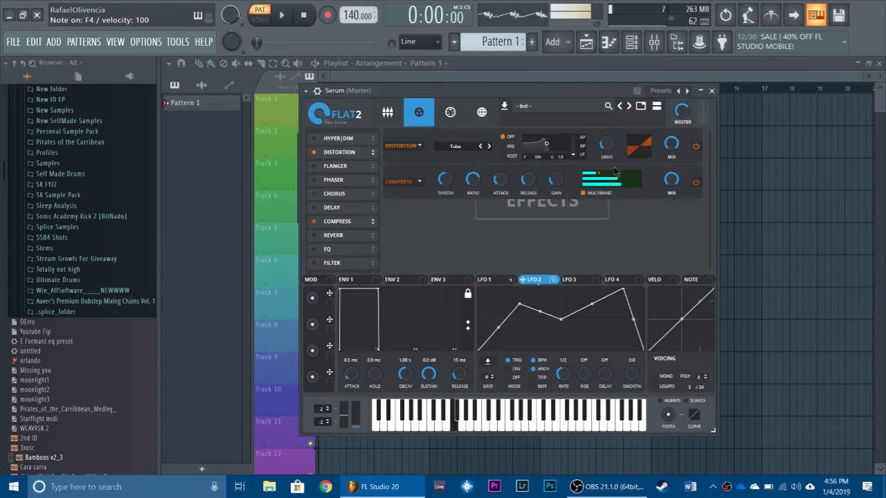
{"action": "left_click_drag", "start_coordinate": [606, 148], "coordinate": [606, 145]}
{"action": "key", "text": "v"}
{"action": "left_click", "coordinate": [489, 146]}
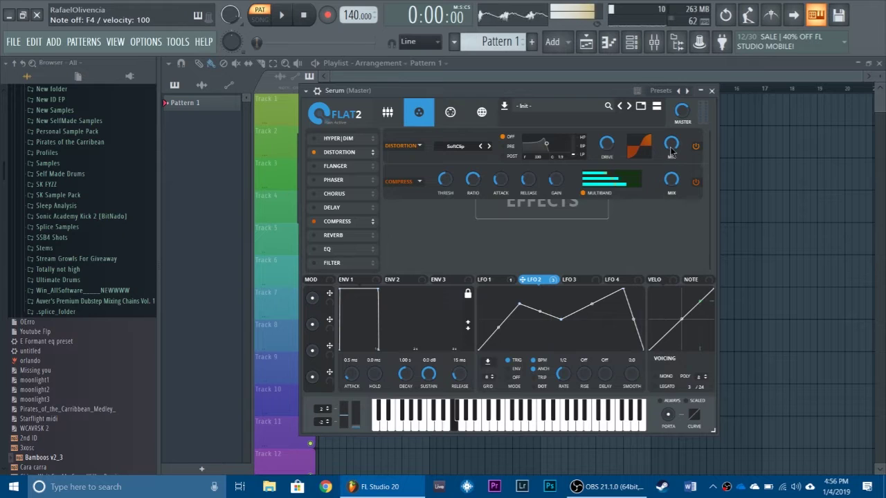
{"action": "left_click_drag", "start_coordinate": [671, 148], "coordinate": [671, 159]}
{"action": "key", "text": "v"}
- Raise the HN 12 filter's Freq amount, modulate it with LFO 2 and fine-tune it while playing F4
{"action": "left_click", "coordinate": [392, 113]}
{"action": "key", "text": "v"}
{"action": "left_click_drag", "start_coordinate": [682, 256], "coordinate": [687, 248]}
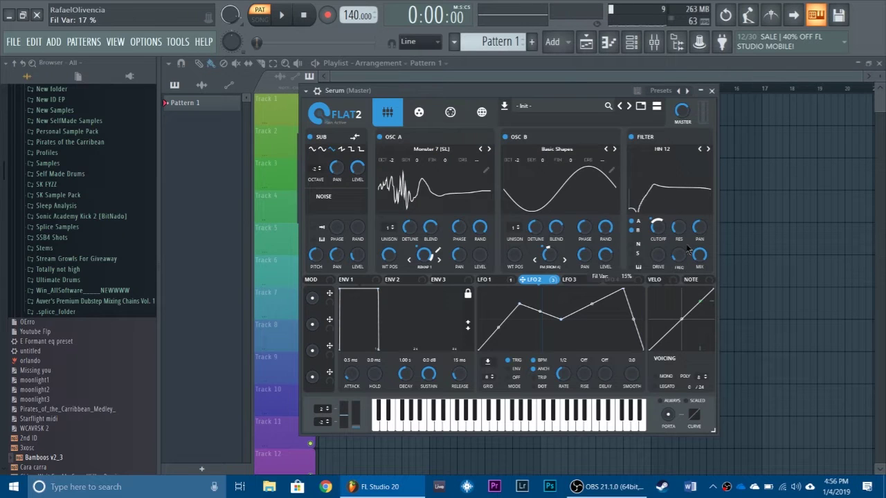
{"action": "key", "text": "v"}
{"action": "left_click_drag", "start_coordinate": [555, 280], "coordinate": [679, 262]}
{"action": "left_click_drag", "start_coordinate": [671, 247], "coordinate": [673, 254]}
{"action": "key", "text": "v"}
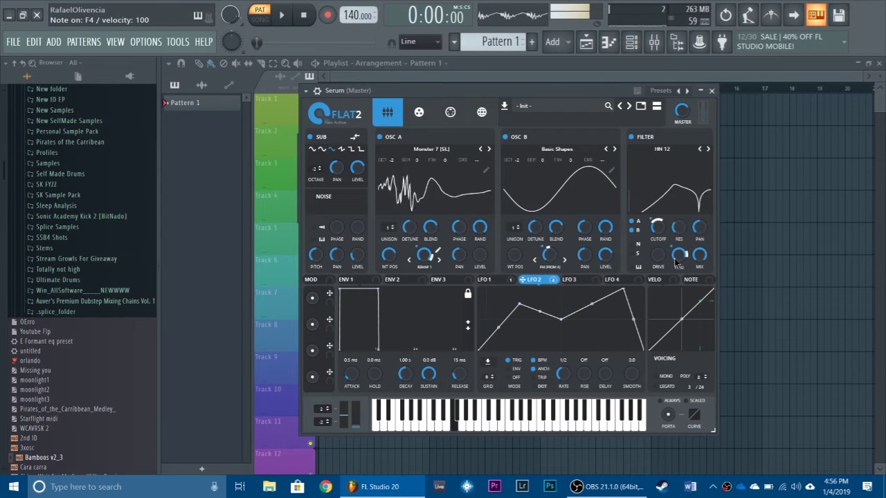
{"action": "left_click_drag", "start_coordinate": [671, 249], "coordinate": [670, 247]}
{"action": "key", "text": "v"}
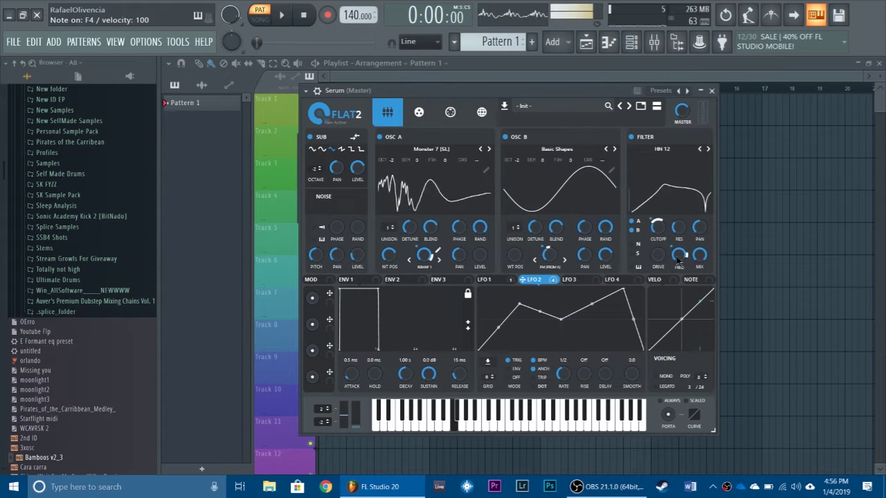
- Audition the patch with repeated F4 notes and bend the pitch down with the pitch wheel
{"action": "key", "text": "v"}
{"action": "key", "text": "v"}
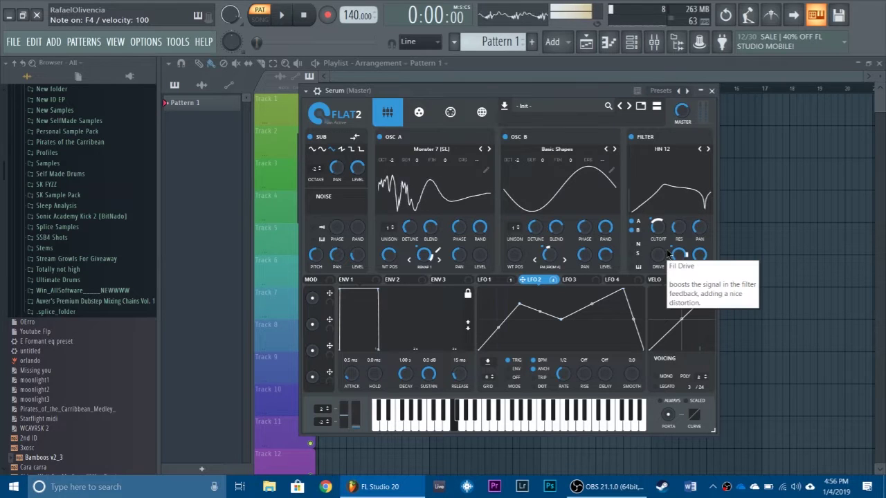
{"action": "key", "text": "v"}
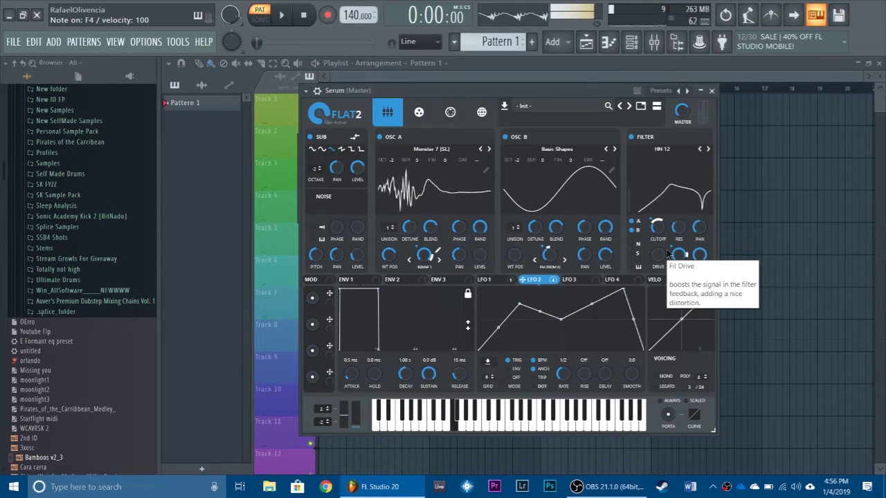
{"action": "key", "text": "v"}
{"action": "key", "text": "v"}
{"action": "left_click_drag", "start_coordinate": [344, 415], "coordinate": [343, 441]}
{"action": "key", "text": "v"}
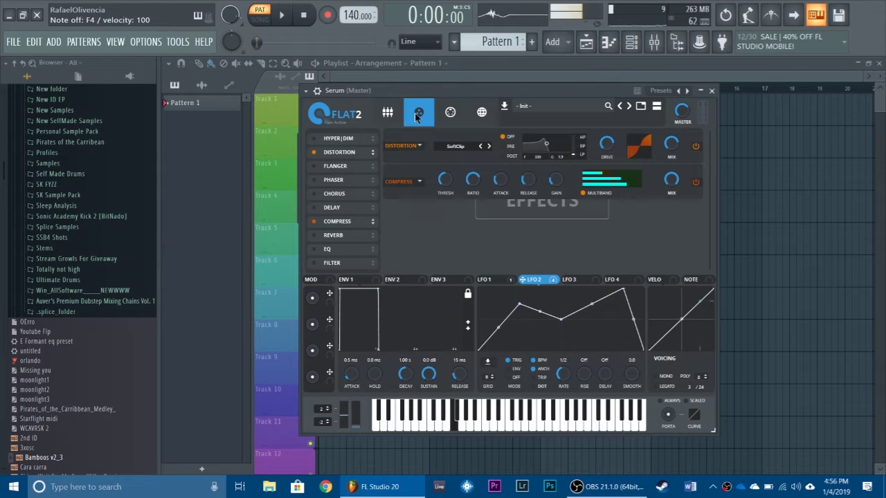
- Enable Hyper/Dimension with LFO 2 modulating the Hyper mix, lower the Dimension size, raise its mix and audition F4
{"action": "left_click", "coordinate": [313, 138]}
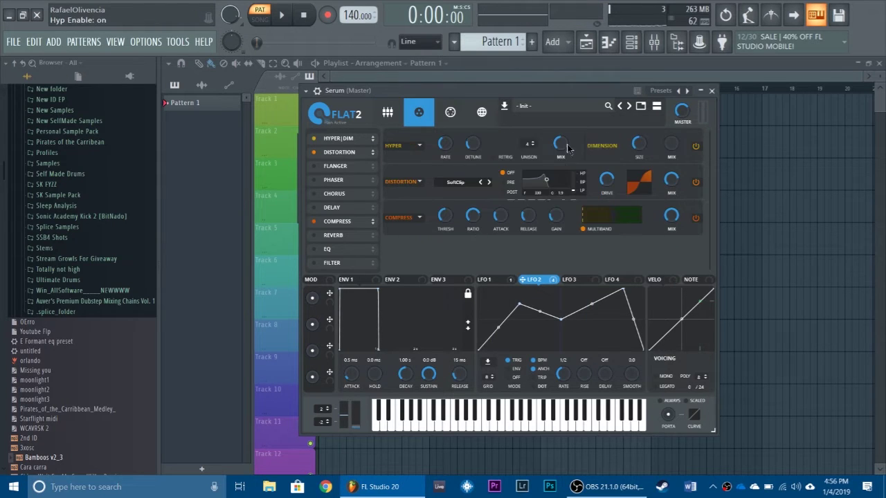
{"action": "left_click_drag", "start_coordinate": [559, 149], "coordinate": [560, 185]}
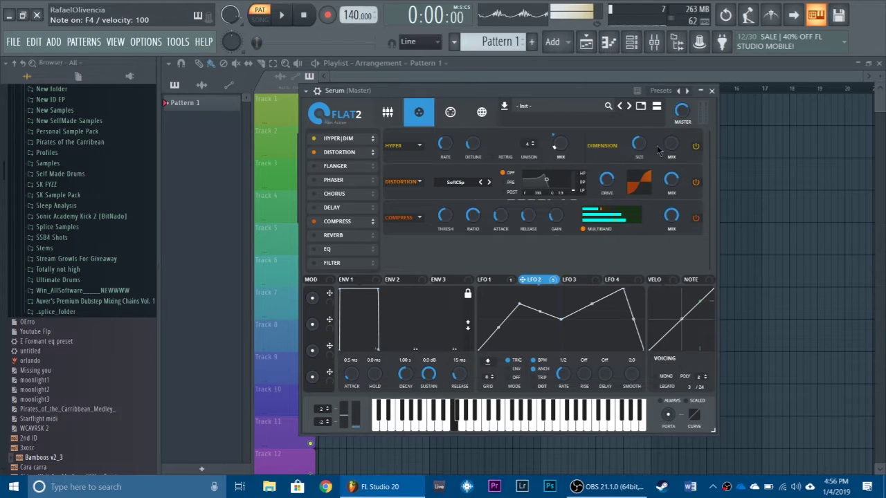
{"action": "left_click_drag", "start_coordinate": [646, 145], "coordinate": [645, 188]}
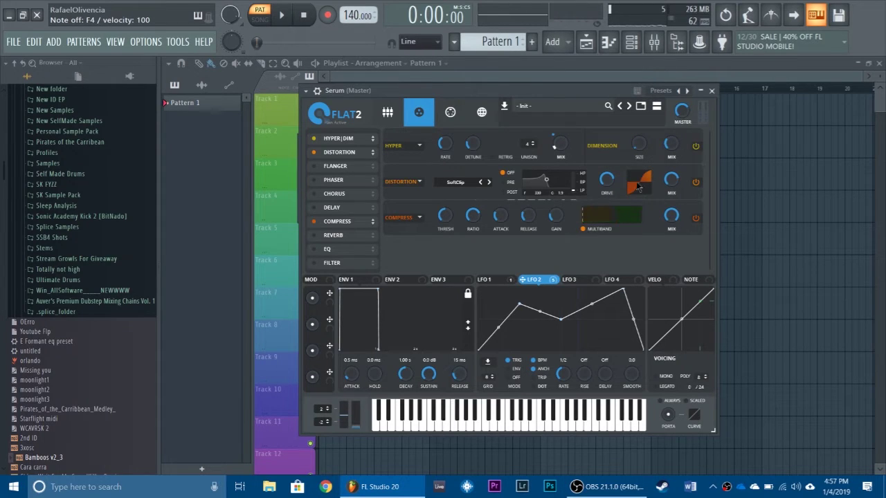
{"action": "key", "text": "v"}
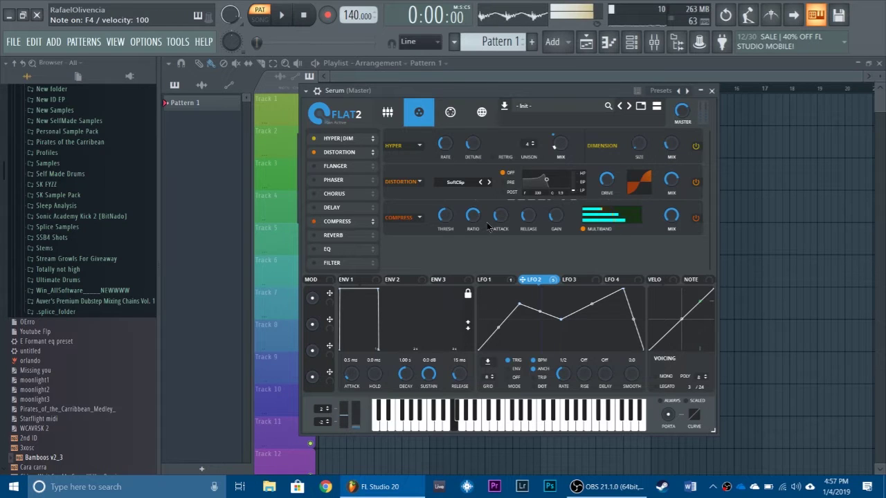
{"action": "left_click", "coordinate": [386, 113]}
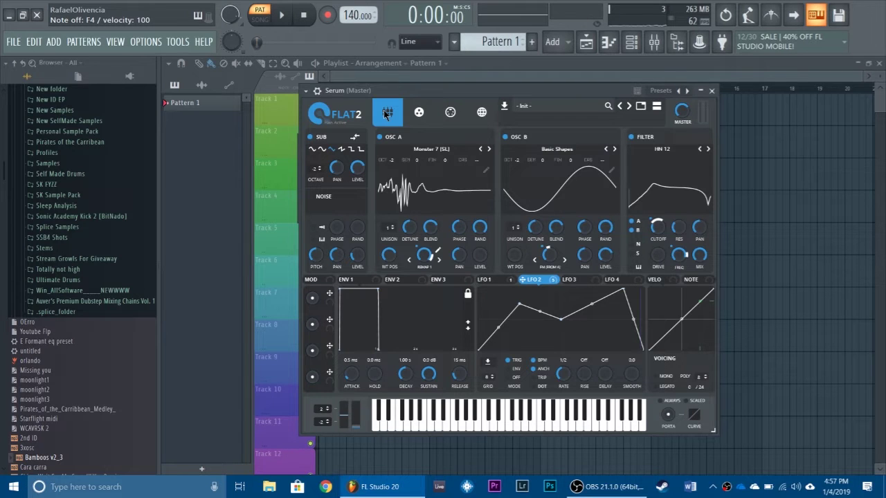
{"action": "left_click", "coordinate": [711, 91]}
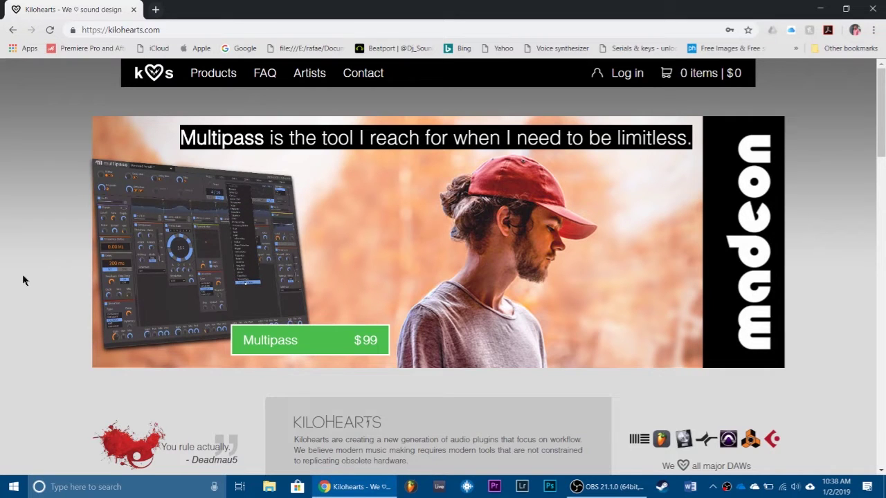
- Look through the Kilohearts homepage in the browser, including the Snapin effects and the Carve and Slice EQ sections
{"action": "scroll", "coordinate": [22, 279], "scroll_direction": "down", "scroll_amount": 1}
{"action": "scroll", "coordinate": [22, 279], "scroll_direction": "down", "scroll_amount": 1}
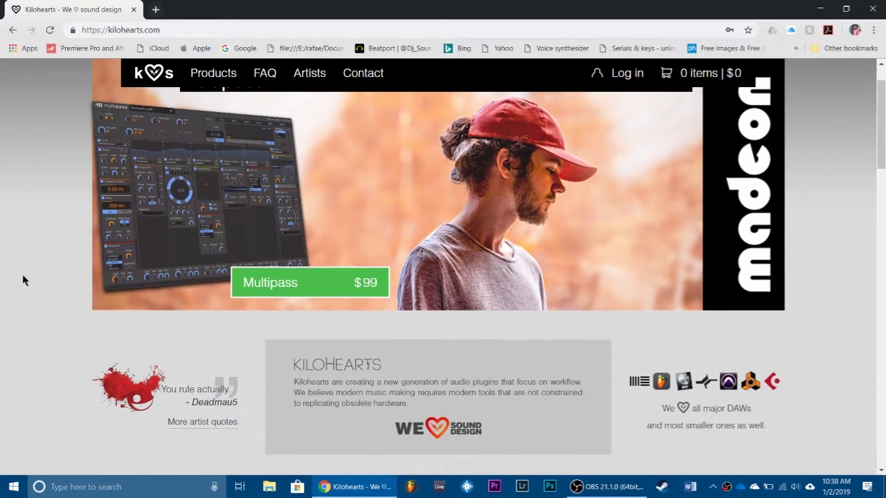
{"action": "scroll", "coordinate": [23, 279], "scroll_direction": "down", "scroll_amount": 1}
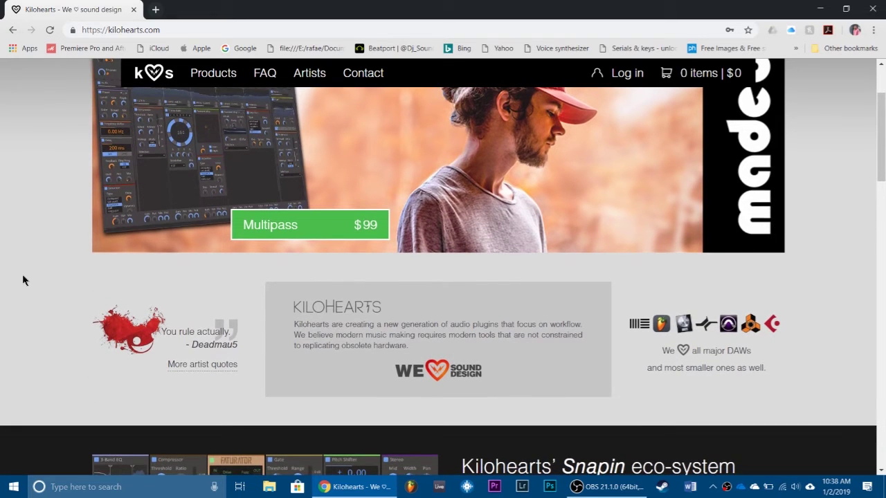
{"action": "scroll", "coordinate": [22, 279], "scroll_direction": "down", "scroll_amount": 1}
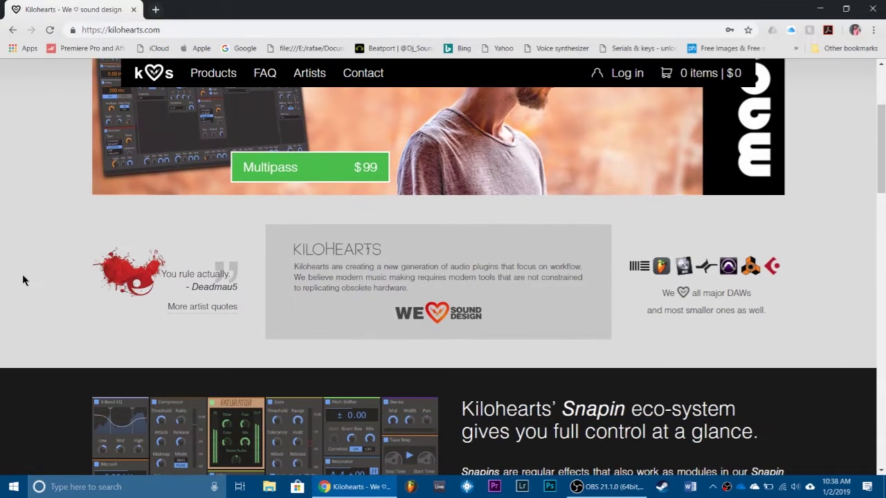
{"action": "scroll", "coordinate": [23, 280], "scroll_direction": "down", "scroll_amount": 1}
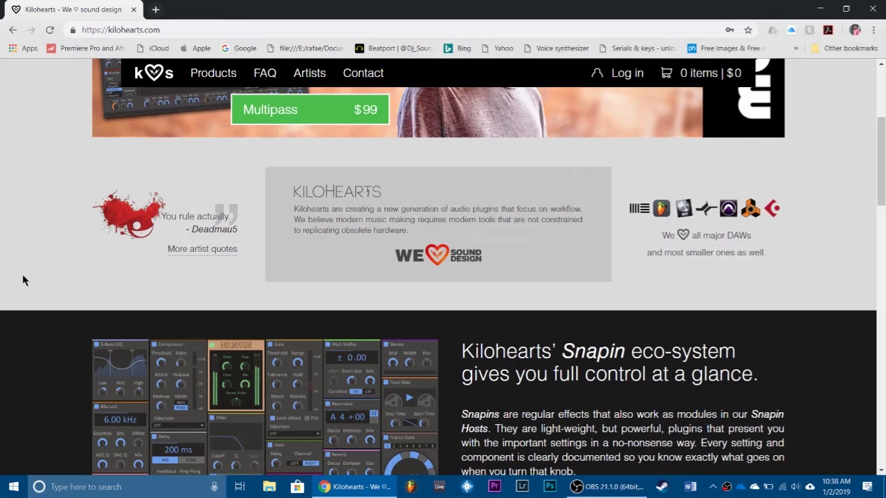
{"action": "scroll", "coordinate": [22, 280], "scroll_direction": "down", "scroll_amount": 2}
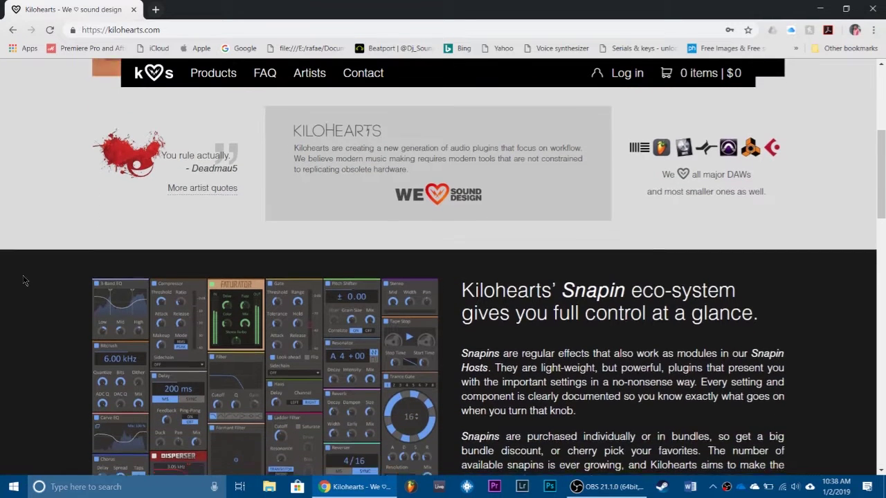
{"action": "scroll", "coordinate": [23, 279], "scroll_direction": "down", "scroll_amount": 2}
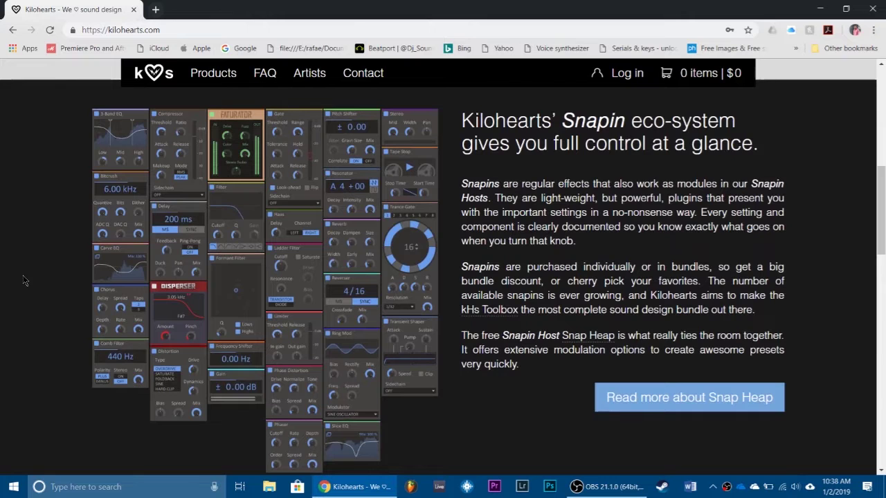
{"action": "scroll", "coordinate": [23, 279], "scroll_direction": "down", "scroll_amount": 2}
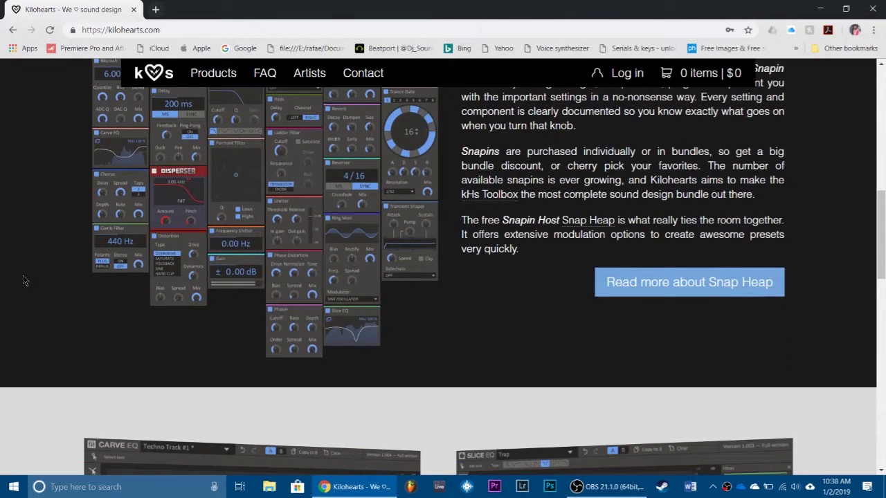
{"action": "scroll", "coordinate": [23, 280], "scroll_direction": "down", "scroll_amount": 1}
{"action": "scroll", "coordinate": [23, 280], "scroll_direction": "down", "scroll_amount": 2}
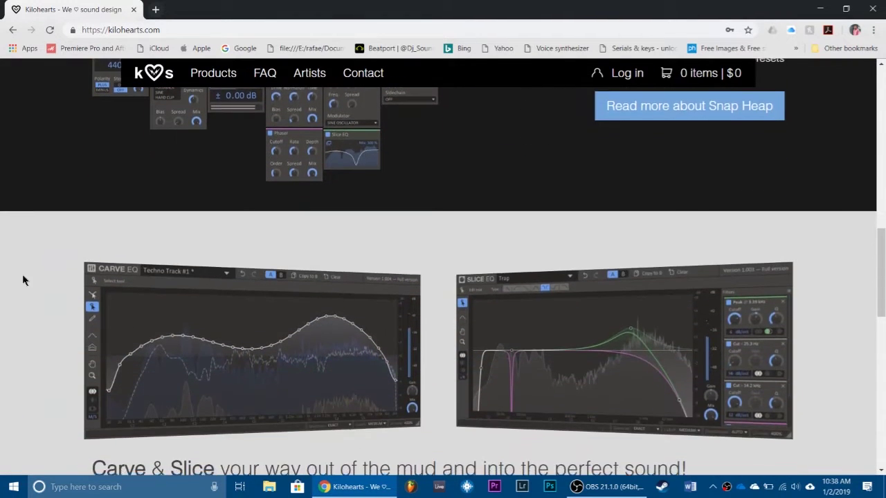
{"action": "scroll", "coordinate": [22, 279], "scroll_direction": "down", "scroll_amount": 2}
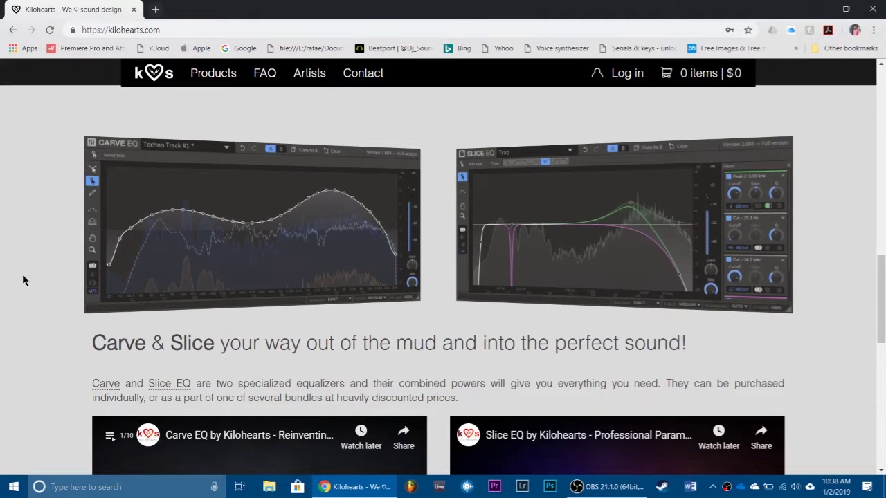
{"action": "scroll", "coordinate": [23, 280], "scroll_direction": "down", "scroll_amount": 1}
{"action": "scroll", "coordinate": [23, 280], "scroll_direction": "down", "scroll_amount": 1}
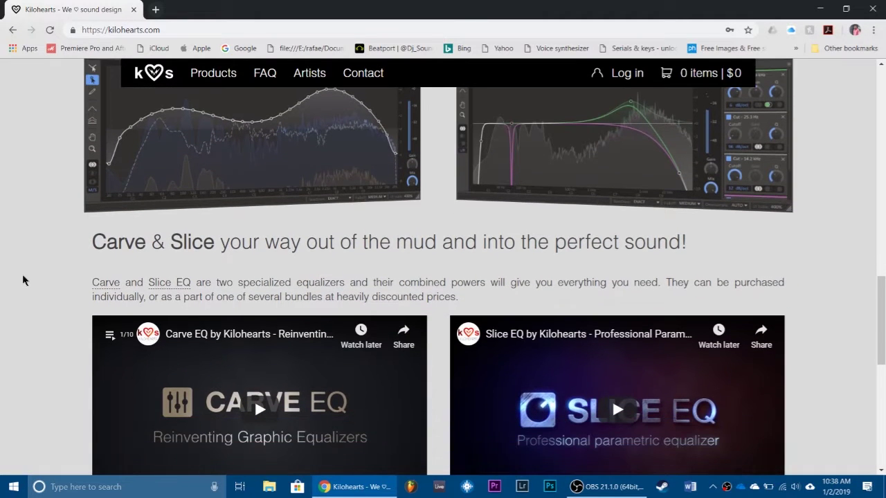
{"action": "scroll", "coordinate": [23, 279], "scroll_direction": "down", "scroll_amount": 1}
{"action": "scroll", "coordinate": [22, 280], "scroll_direction": "down", "scroll_amount": 1}
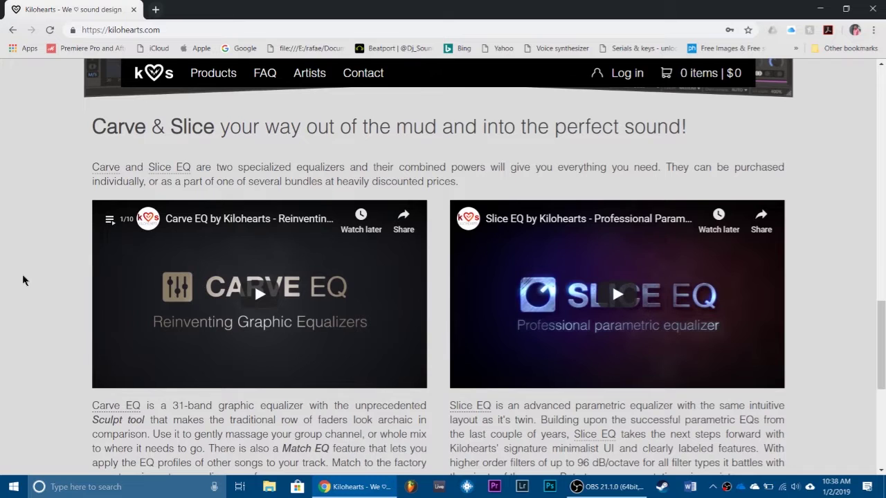
{"action": "scroll", "coordinate": [22, 280], "scroll_direction": "down", "scroll_amount": 1}
{"action": "scroll", "coordinate": [22, 280], "scroll_direction": "down", "scroll_amount": 1}
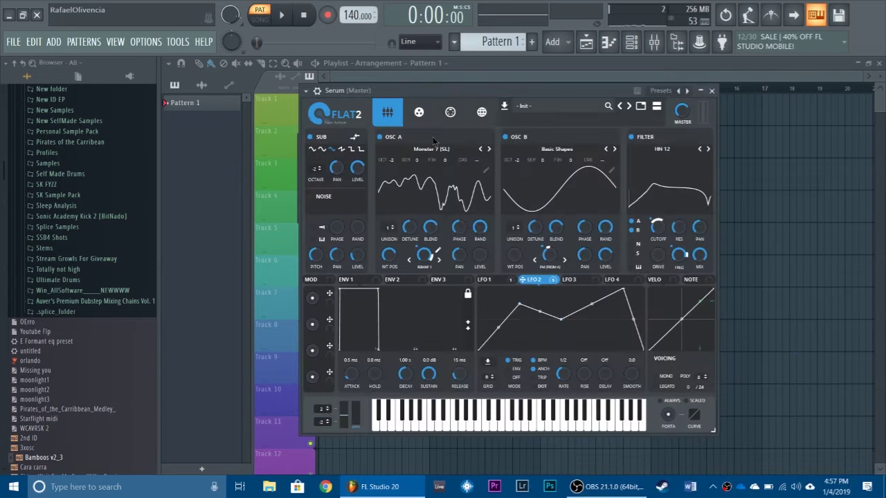
- Route Serum to mixer track 2, hide its wrapper settings, move its window aside and audition the patch with F4
{"action": "left_click", "coordinate": [317, 91]}
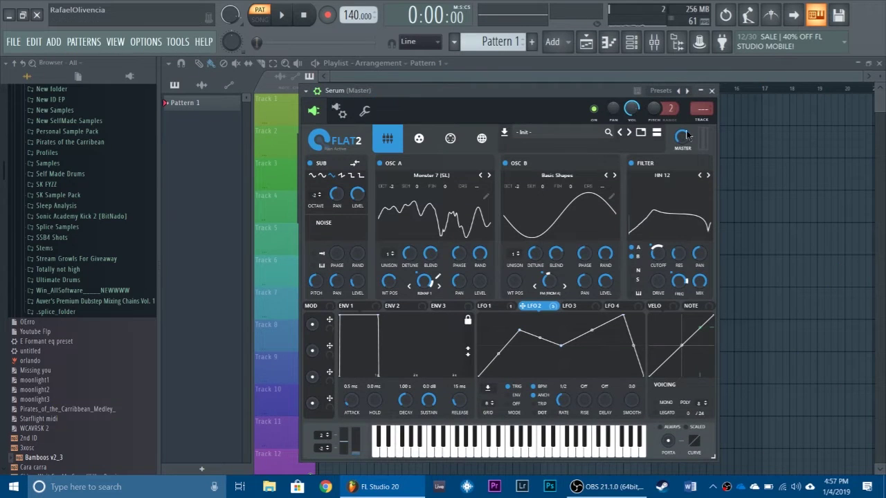
{"action": "left_click", "coordinate": [696, 120]}
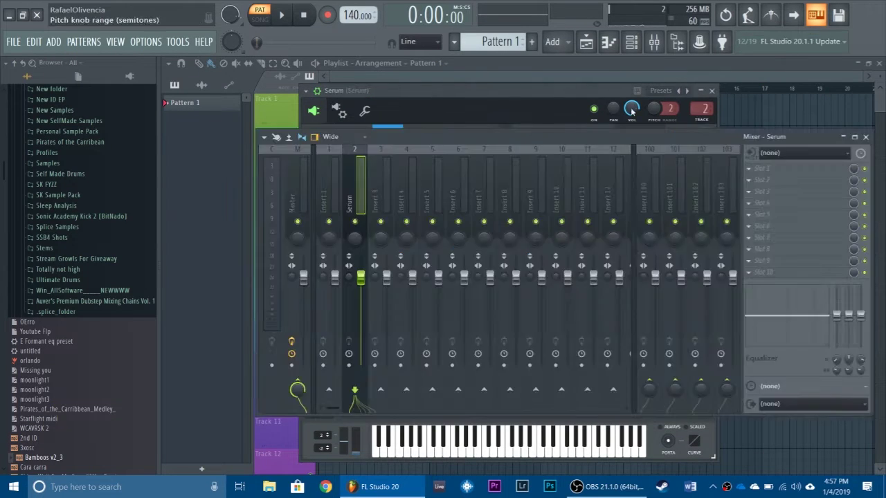
{"action": "left_click", "coordinate": [327, 95]}
{"action": "left_click", "coordinate": [317, 91]}
{"action": "left_click_drag", "start_coordinate": [378, 93], "coordinate": [436, 98]}
{"action": "key", "text": "v"}
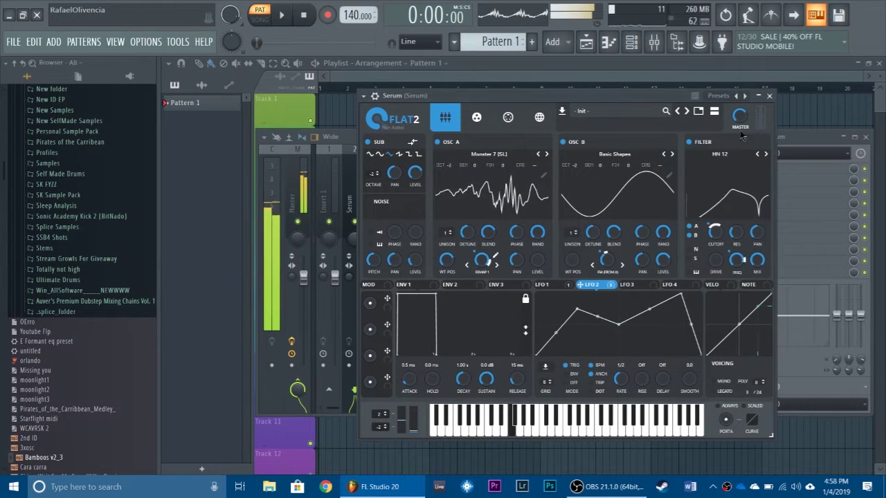
- Open the Serum channel's piano roll from the channel rack
{"action": "left_click", "coordinate": [769, 96]}
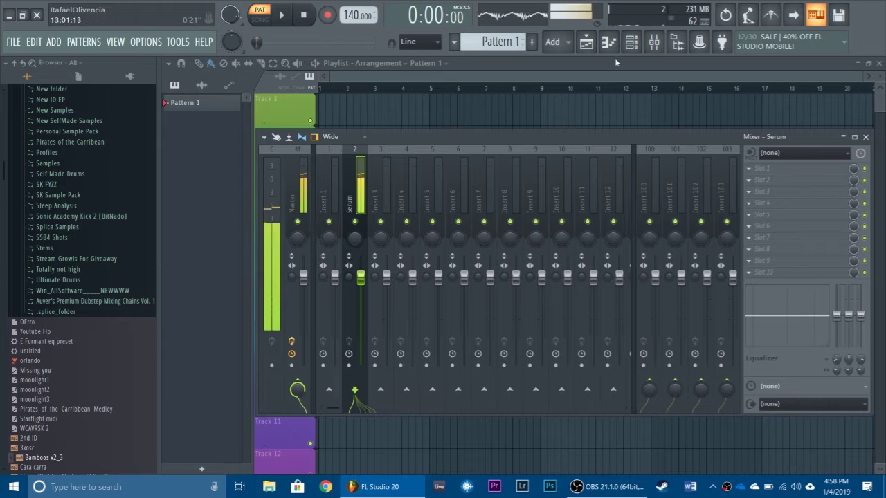
{"action": "left_click", "coordinate": [631, 42]}
{"action": "left_click", "coordinate": [373, 187]}
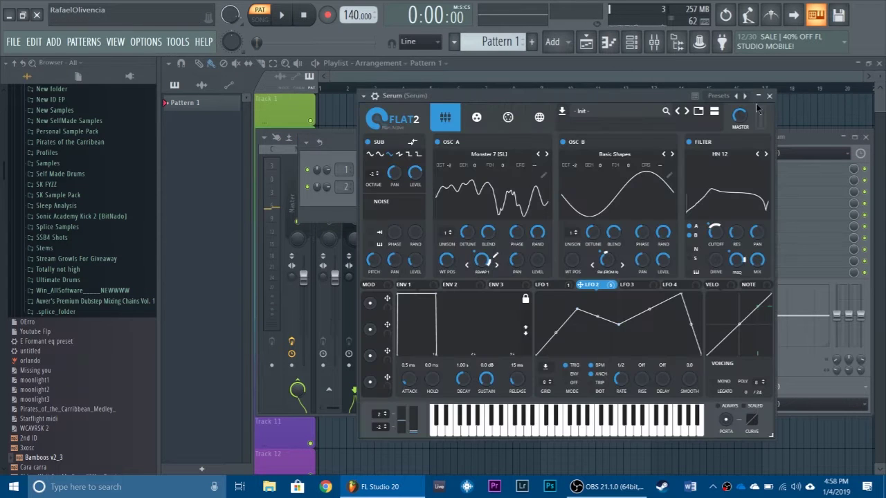
{"action": "left_click", "coordinate": [633, 44]}
{"action": "left_click", "coordinate": [635, 45]}
{"action": "right_click", "coordinate": [402, 189]}
{"action": "left_click", "coordinate": [428, 192]}
- Draw an E4 note at the start of bar 1 and make it six steps long
{"action": "scroll", "coordinate": [256, 305], "scroll_direction": "down", "scroll_amount": 3}
{"action": "left_click", "coordinate": [211, 291]}
{"action": "left_click_drag", "start_coordinate": [224, 299], "coordinate": [269, 296]}
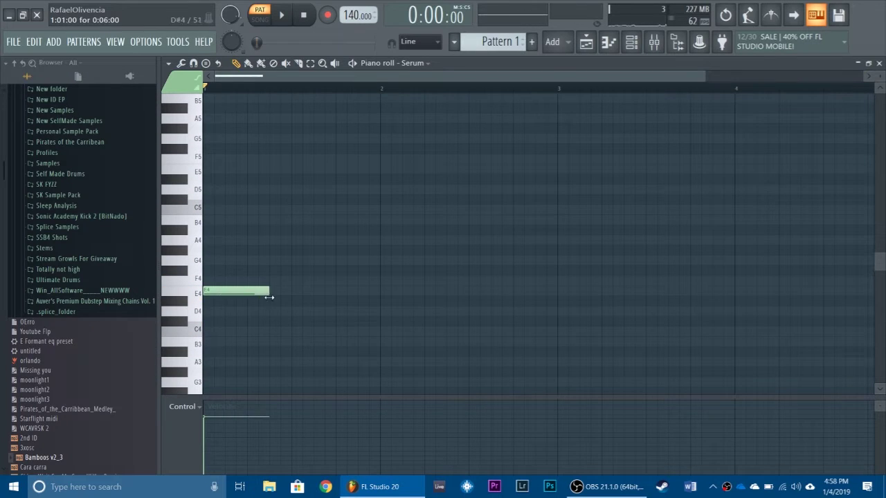
- Place Pattern 1 at bar 1 of playlist Track 1 and play it in song mode
{"action": "left_click", "coordinate": [586, 43]}
{"action": "left_click", "coordinate": [332, 103]}
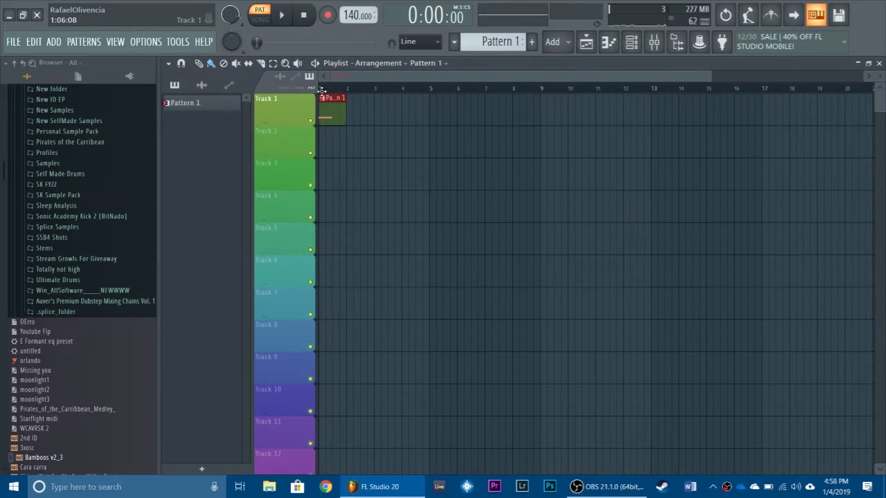
{"action": "left_click_drag", "start_coordinate": [855, 78], "coordinate": [461, 79]}
{"action": "left_click", "coordinate": [260, 20]}
{"action": "key", "text": "space"}
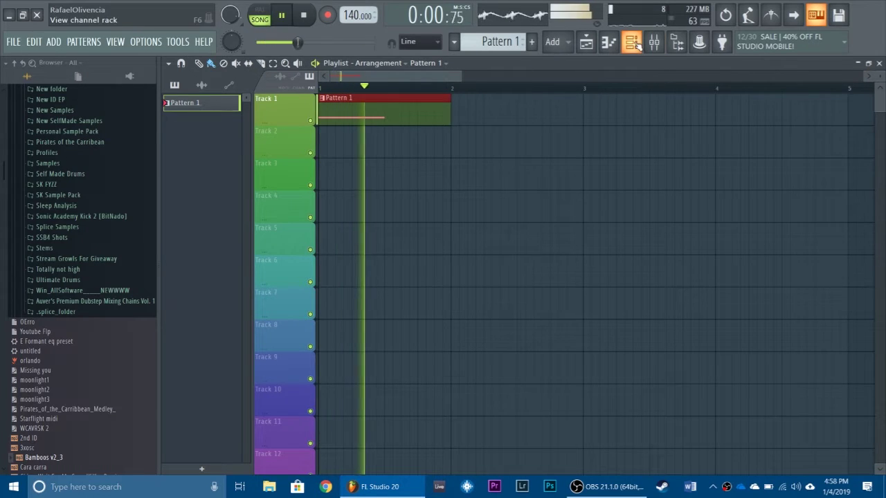
- Stop playback, open Serum from the channel rack, move its pitch bend wheel and create an automation clip for it
{"action": "left_click", "coordinate": [631, 41]}
{"action": "key", "text": "space"}
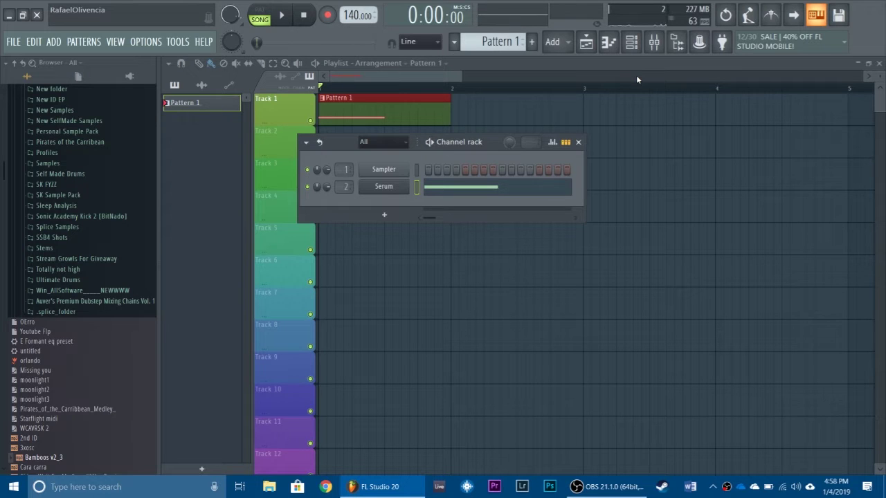
{"action": "left_click", "coordinate": [383, 186]}
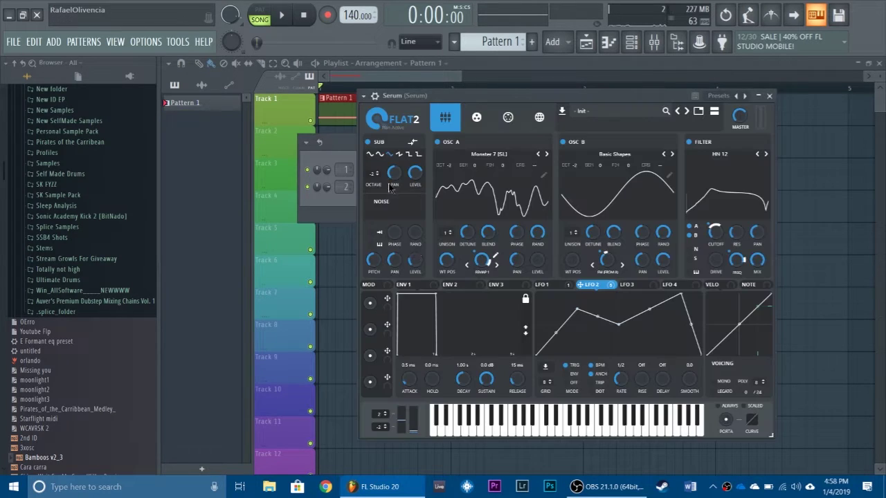
{"action": "key", "text": "c"}
{"action": "left_click_drag", "start_coordinate": [401, 420], "coordinate": [408, 442]}
{"action": "right_click", "coordinate": [699, 46]}
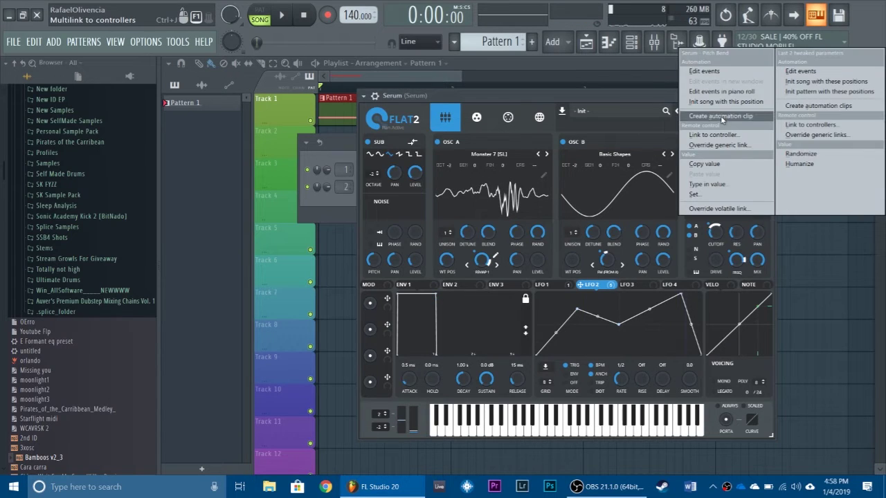
{"action": "left_click", "coordinate": [721, 117]}
- Shape the Pitch Bend clip to hold until step 5 and fall to its minimum at the note's end, and audition it
{"action": "left_click", "coordinate": [671, 64]}
{"action": "right_click", "coordinate": [353, 147]}
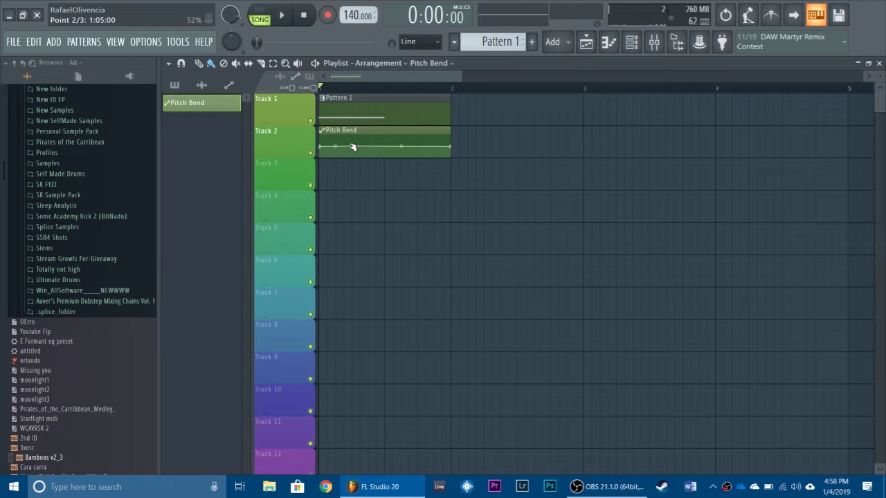
{"action": "mouse_move", "coordinate": [388, 147]}
{"action": "left_mouse_down"}
{"action": "mouse_move", "coordinate": [381, 168]}
{"action": "mouse_move", "coordinate": [377, 159]}
{"action": "left_mouse_up"}
{"action": "key", "text": "space"}
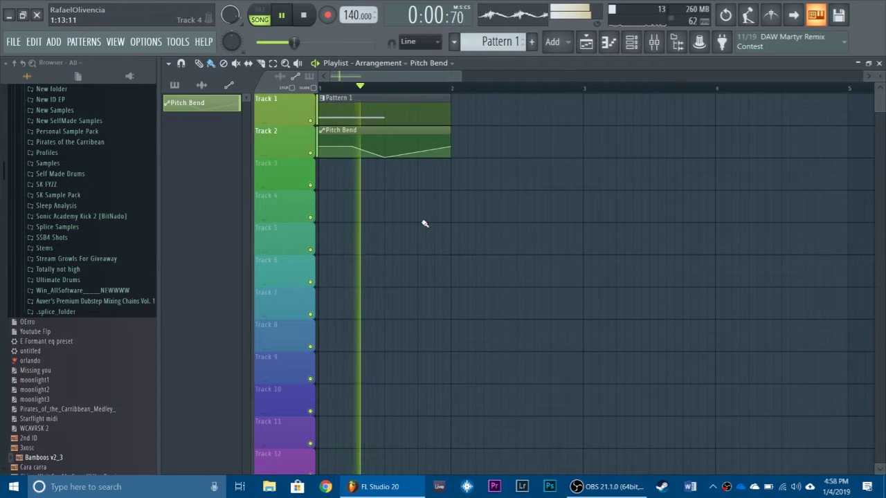
{"action": "key", "text": "space"}
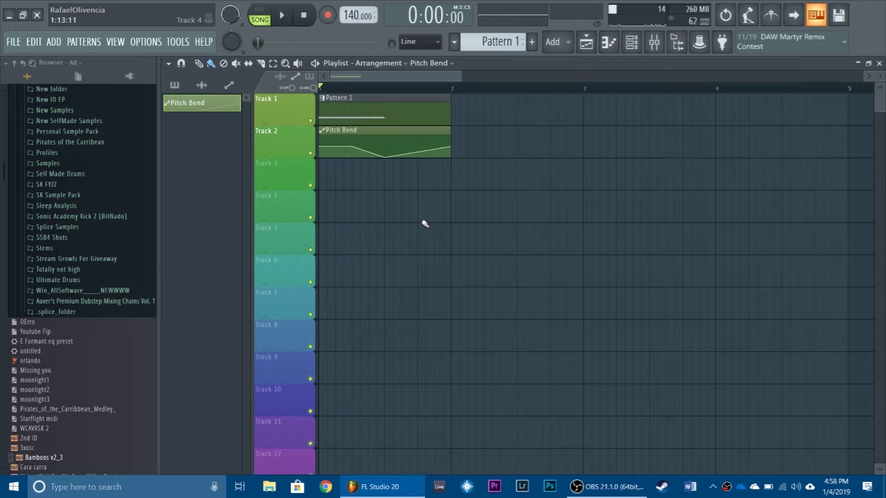
- Load OTT into slot 1 of the Serum mixer track and set its depth to 73 %
{"action": "left_click", "coordinate": [653, 42]}
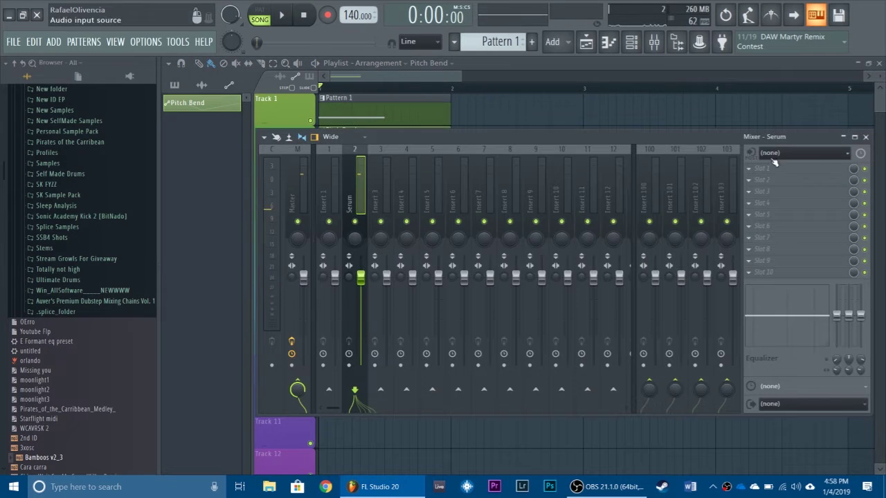
{"action": "left_click", "coordinate": [761, 168]}
{"action": "left_click", "coordinate": [497, 438]}
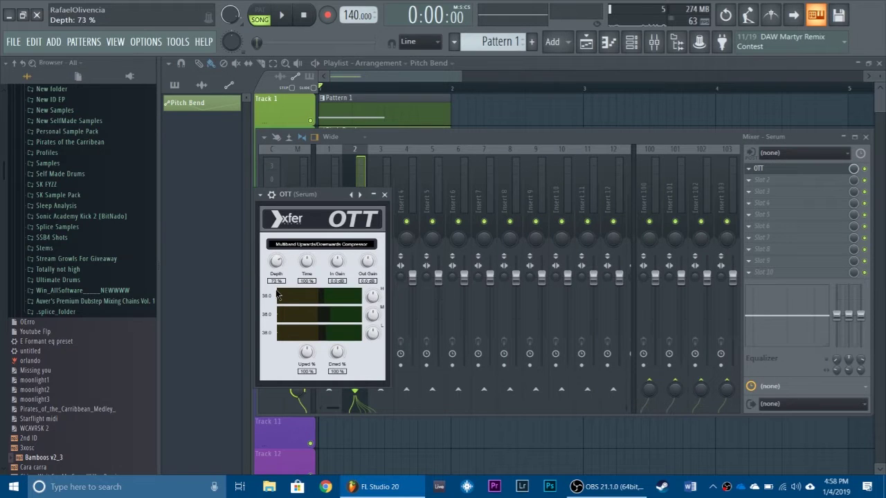
{"action": "left_click", "coordinate": [384, 194]}
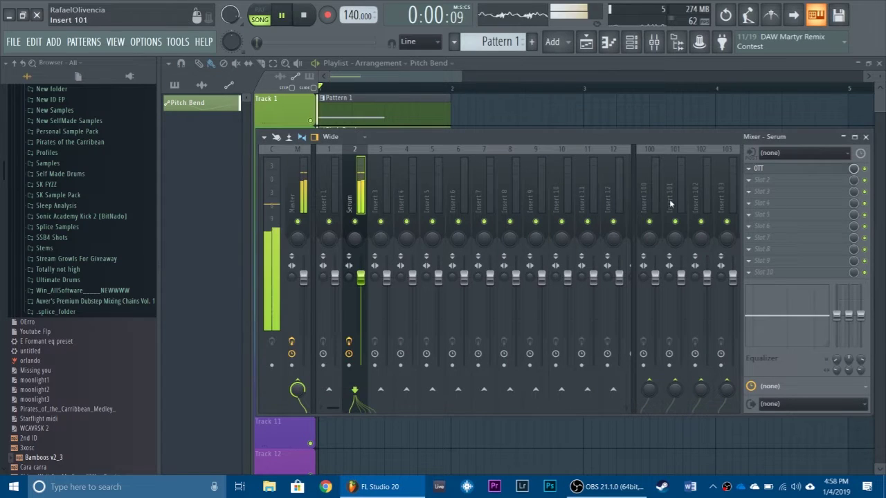
- Load FabFilter Volcano 2 into slot 2 of the Serum mixer track with the Clean preset
{"action": "left_click", "coordinate": [753, 182]}
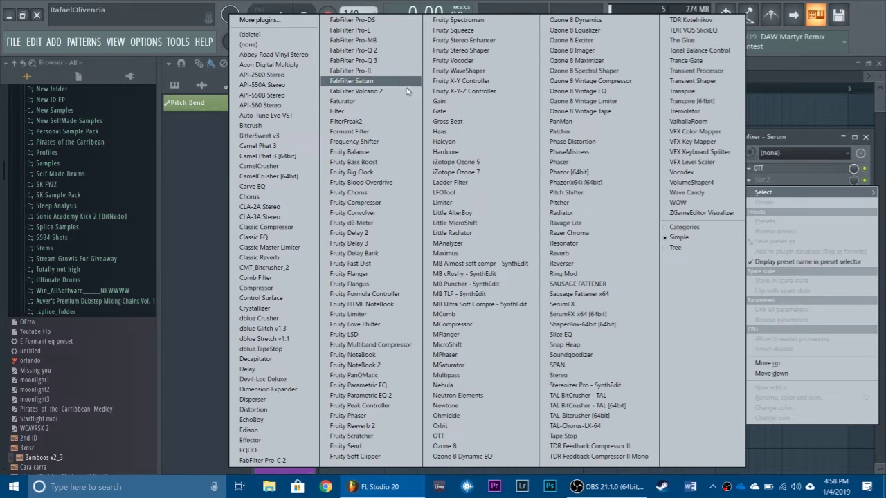
{"action": "left_click", "coordinate": [356, 90]}
{"action": "left_click", "coordinate": [492, 226]}
{"action": "left_click", "coordinate": [502, 370]}
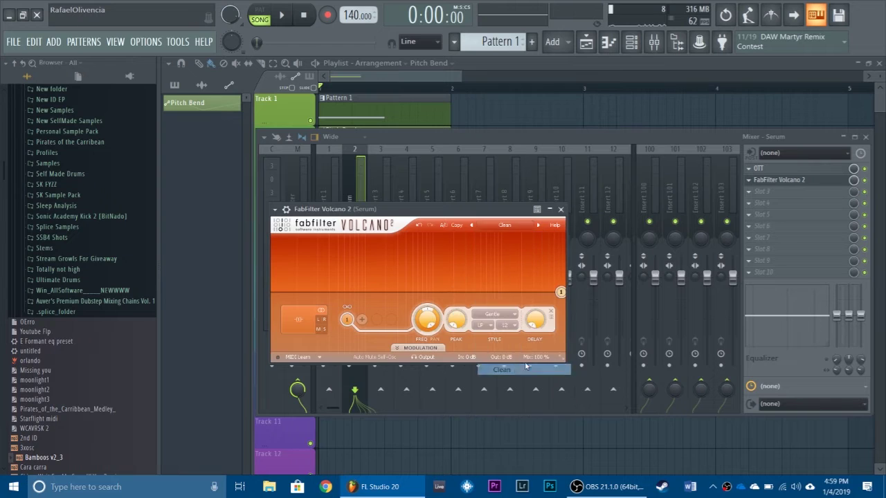
- Set Volcano 2's filter 1 to BP response with a slope of 24, lower its frequency and raise its peak to 0.274
{"action": "left_click", "coordinate": [488, 328]}
{"action": "left_click", "coordinate": [502, 360]}
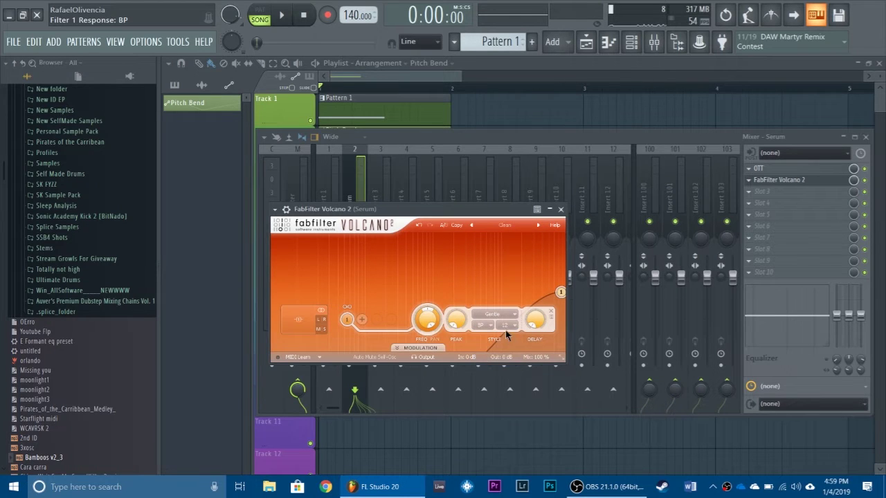
{"action": "left_click", "coordinate": [507, 327]}
{"action": "left_click", "coordinate": [513, 354]}
{"action": "left_click_drag", "start_coordinate": [427, 319], "coordinate": [431, 421]}
{"action": "left_click_drag", "start_coordinate": [456, 325], "coordinate": [460, 271]}
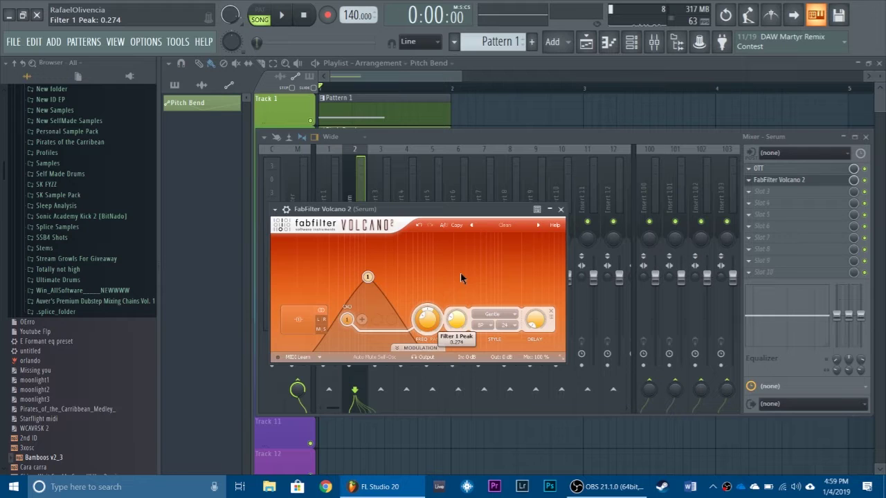
- Create an automation clip for Volcano 2's Filter 1 Freq and add points at steps 5 and 9
{"action": "right_click", "coordinate": [431, 323]}
{"action": "left_click", "coordinate": [471, 371]}
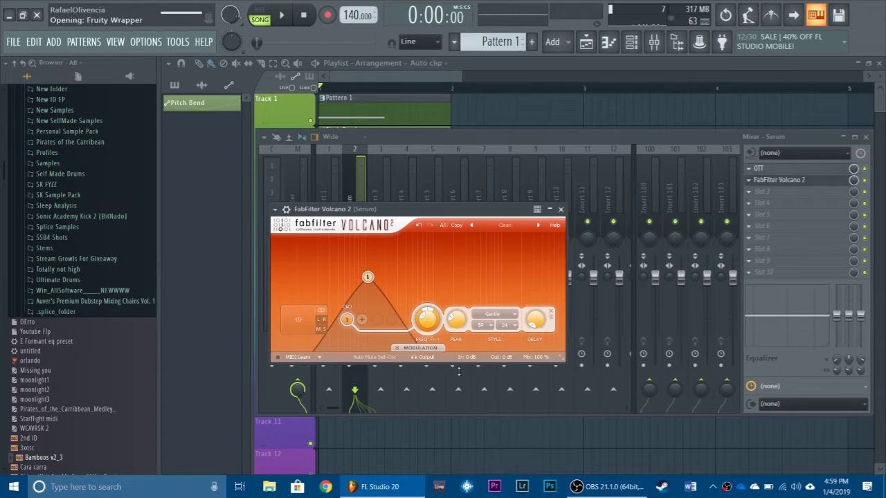
{"action": "left_click_drag", "start_coordinate": [461, 76], "coordinate": [396, 93]}
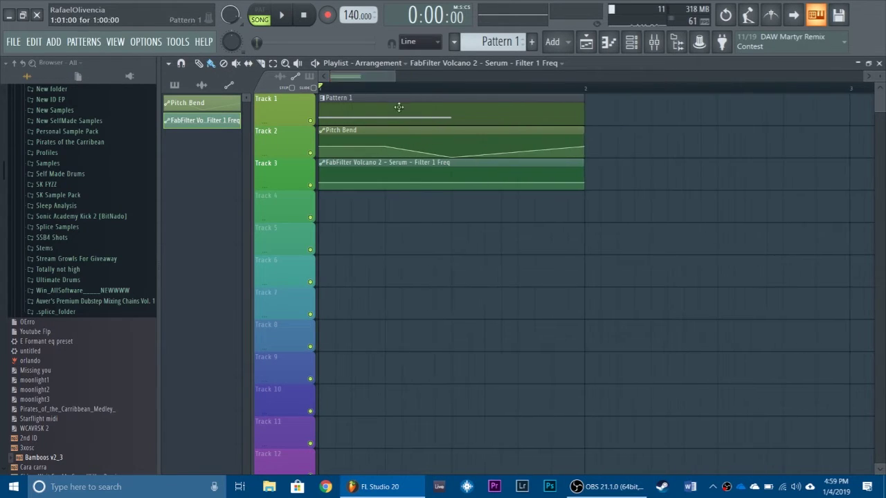
{"action": "right_click", "coordinate": [385, 186]}
{"action": "right_click", "coordinate": [451, 185]}
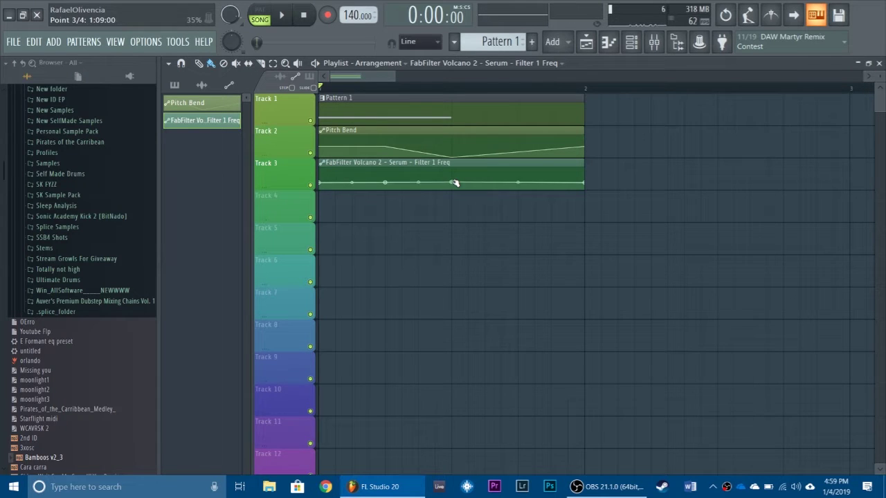
- Raise Volcano 2's Filter 1 Freq to 634.08 Hz and copy that value
{"action": "left_click", "coordinate": [653, 43]}
{"action": "left_click", "coordinate": [776, 182]}
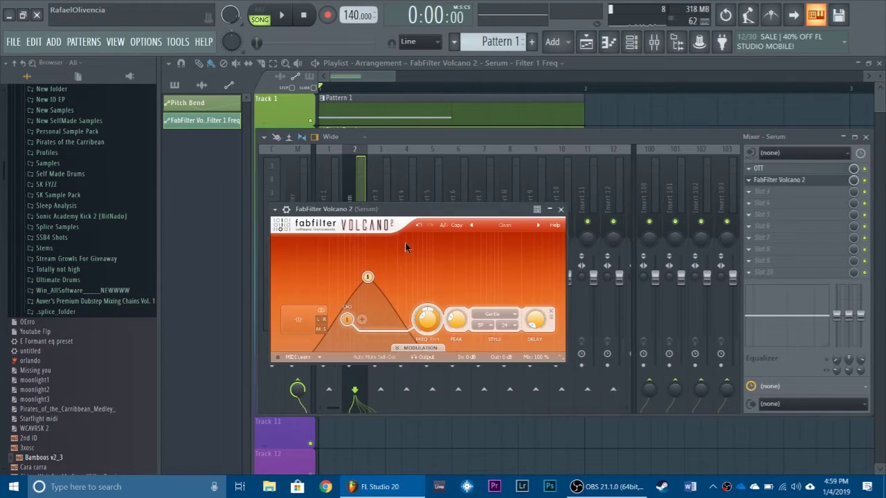
{"action": "left_click_drag", "start_coordinate": [426, 324], "coordinate": [435, 292]}
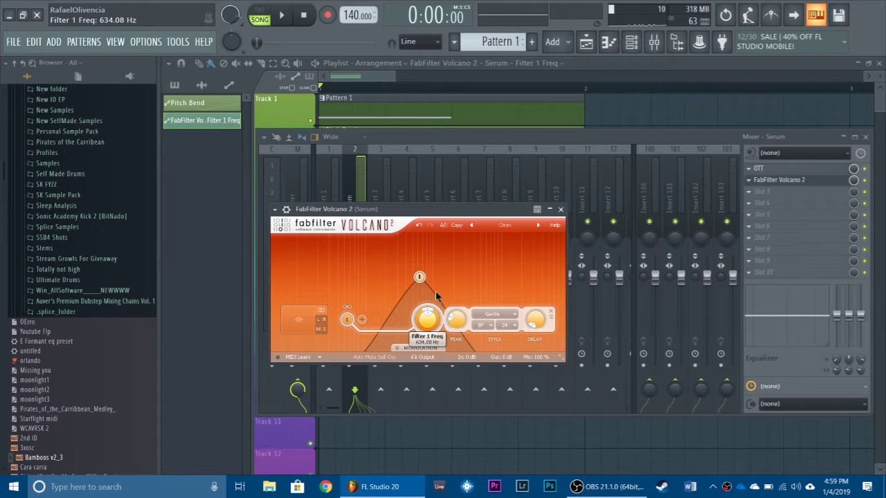
{"action": "right_click", "coordinate": [429, 320]}
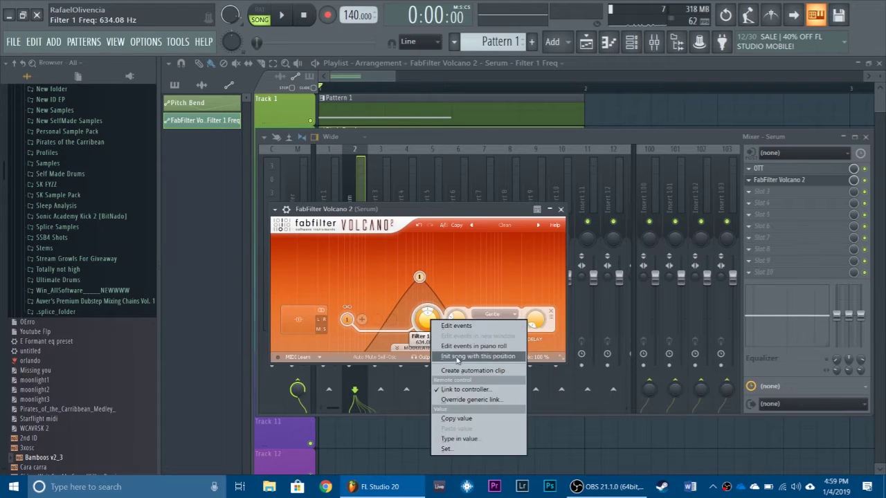
{"action": "left_click", "coordinate": [476, 418]}
- Add points at steps 3 and 7 of the Filter 1 Freq clip and paste the copied frequency value into both
{"action": "left_click", "coordinate": [383, 66]}
{"action": "right_click", "coordinate": [352, 173]}
{"action": "right_click", "coordinate": [353, 173]}
{"action": "left_click", "coordinate": [395, 352]}
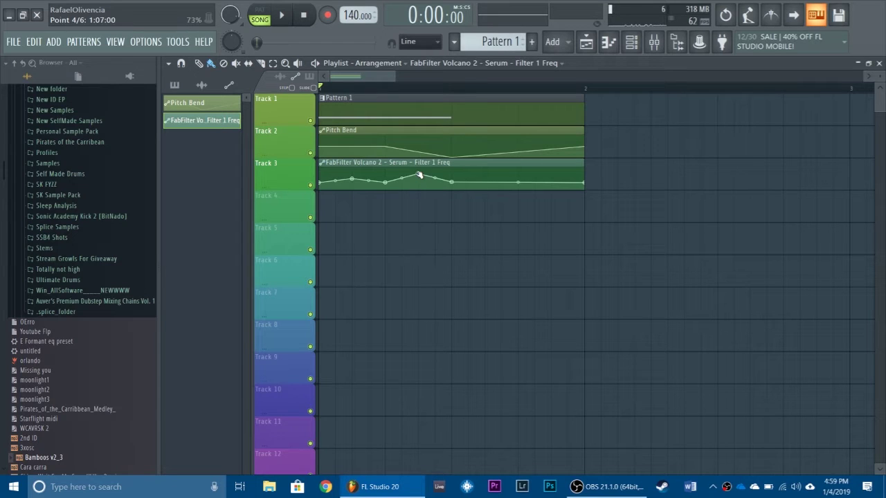
{"action": "right_click", "coordinate": [418, 181]}
{"action": "left_click", "coordinate": [464, 354]}
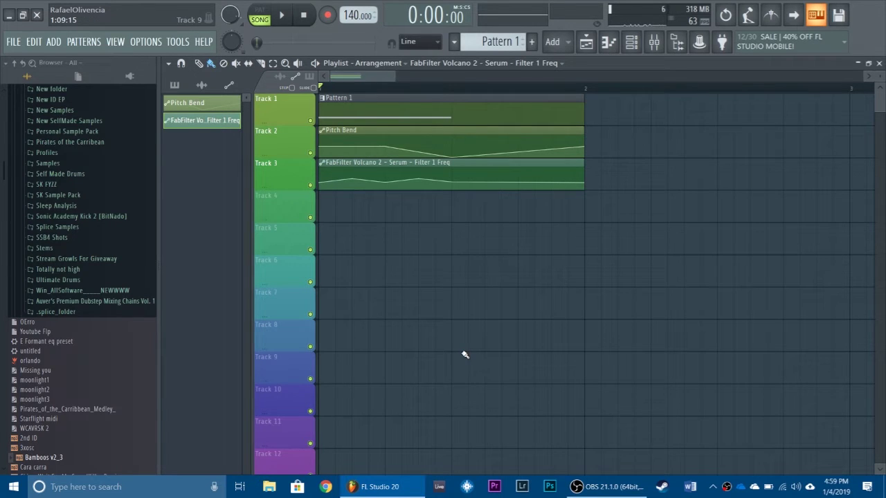
- Play the song to audition the pitch bend and filter frequency automation
{"action": "key", "text": "space"}
{"action": "key", "text": "space"}
{"action": "key", "text": "space"}
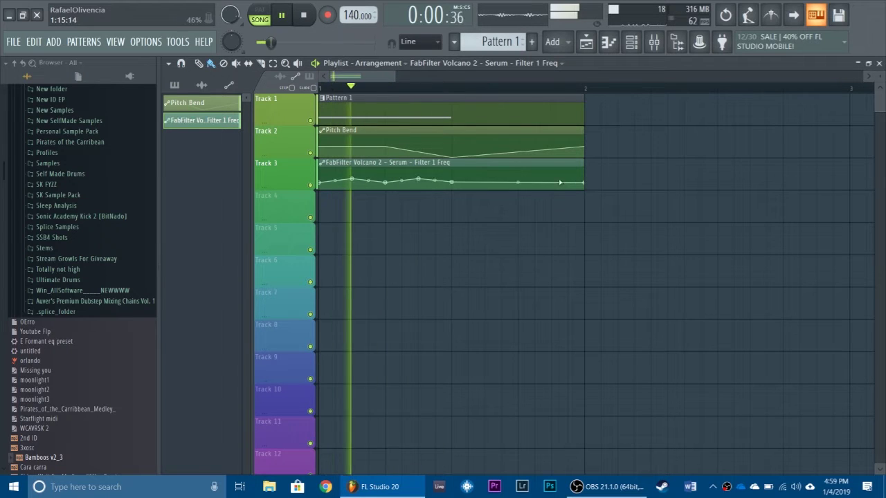
- Look through the effect list for slot 3 of the Serum mixer track and the installed VST generators in the plugin database
{"action": "left_click", "coordinate": [653, 42]}
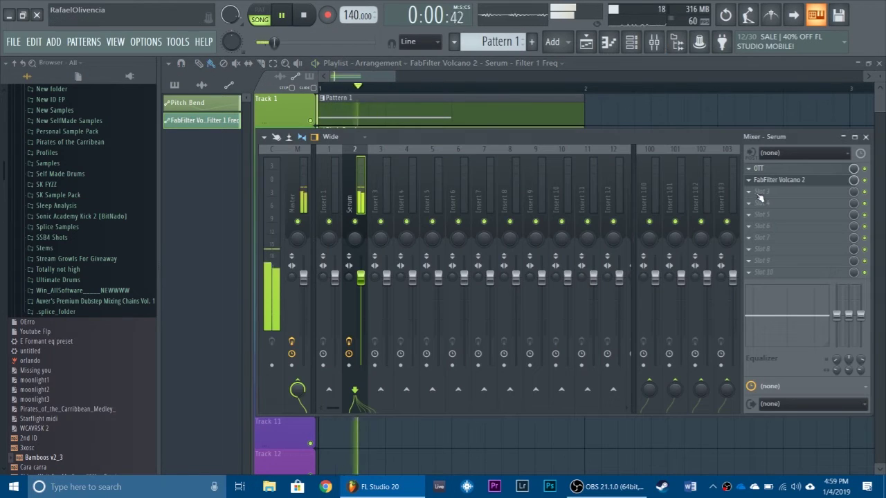
{"action": "left_click", "coordinate": [760, 198]}
{"action": "mouse_move", "coordinate": [762, 204]}
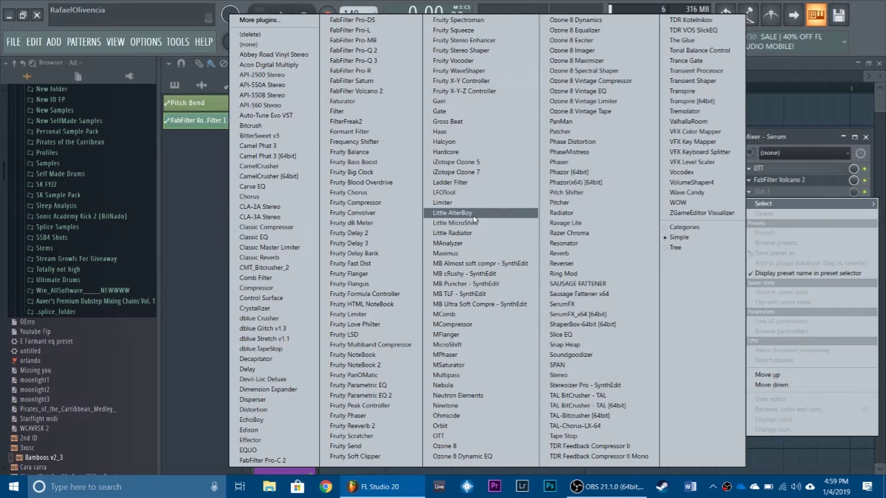
{"action": "left_click", "coordinate": [129, 78]}
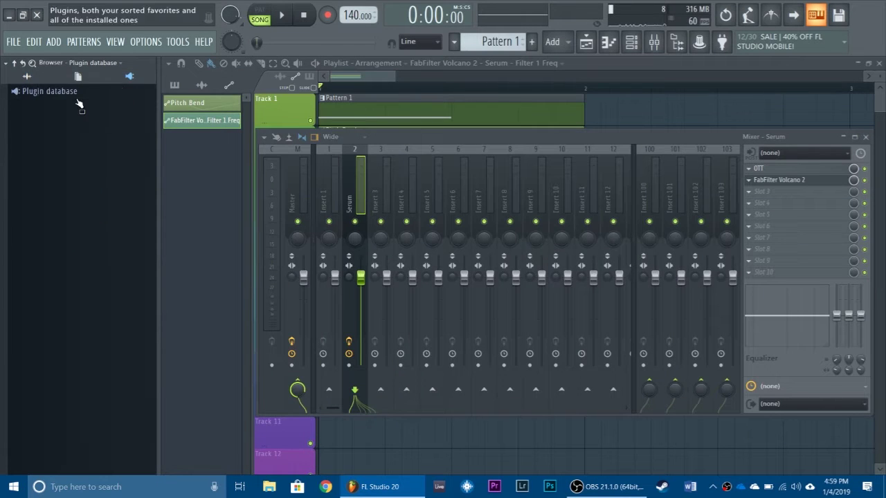
{"action": "left_click", "coordinate": [49, 90]}
{"action": "left_click", "coordinate": [46, 132]}
{"action": "left_click", "coordinate": [58, 159]}
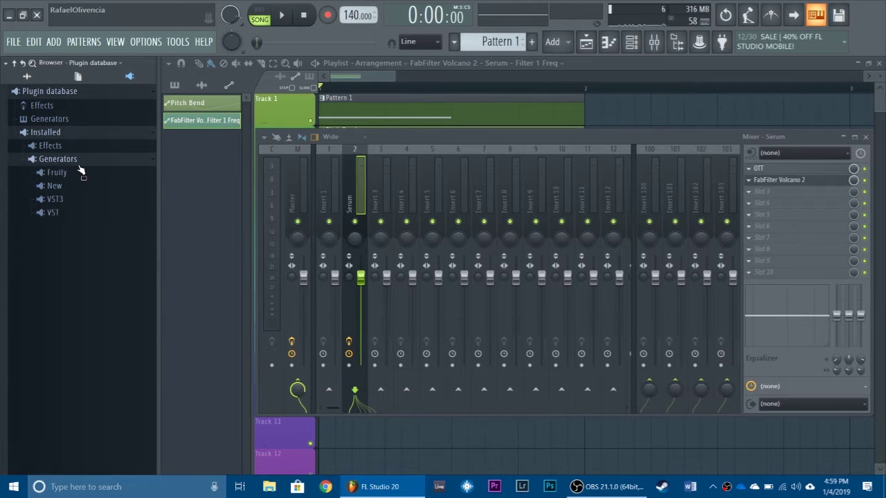
{"action": "left_click", "coordinate": [83, 212]}
{"action": "scroll", "coordinate": [101, 280], "scroll_direction": "up", "scroll_amount": 5}
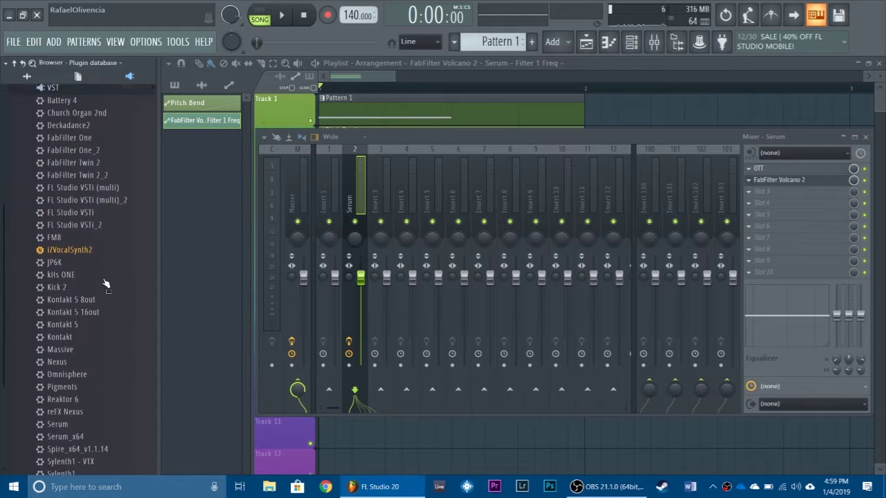
{"action": "scroll", "coordinate": [102, 280], "scroll_direction": "down", "scroll_amount": 5}
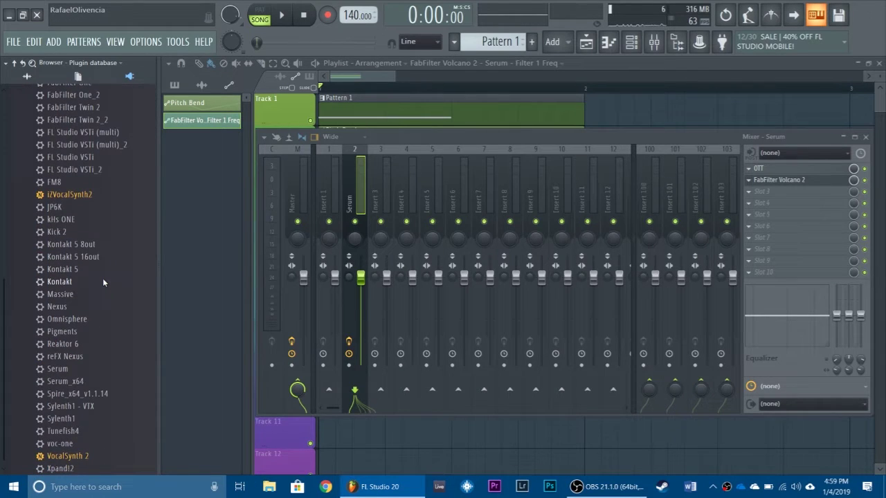
{"action": "scroll", "coordinate": [102, 278], "scroll_direction": "up", "scroll_amount": 5}
- Load freqshifter64 from the installed VST effects into slot 3 of the Serum mixer track and move its window aside
{"action": "left_click", "coordinate": [51, 145]}
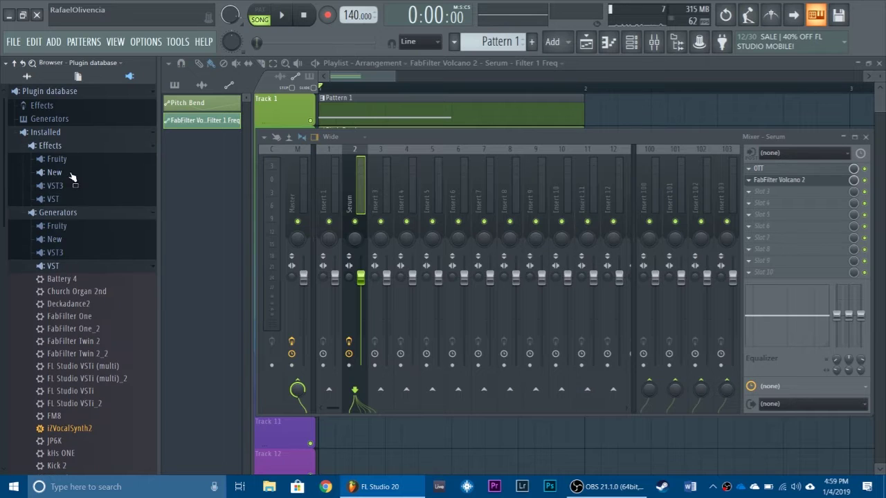
{"action": "left_click", "coordinate": [72, 199]}
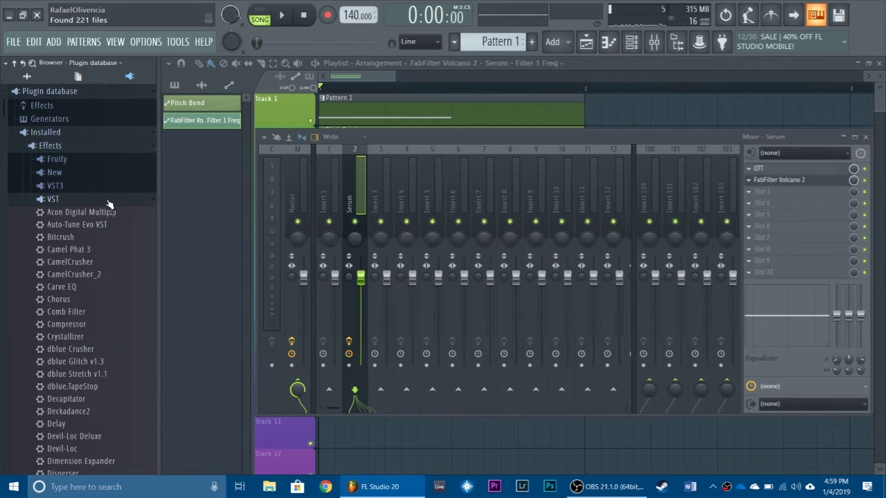
{"action": "scroll", "coordinate": [108, 208], "scroll_direction": "down", "scroll_amount": 20}
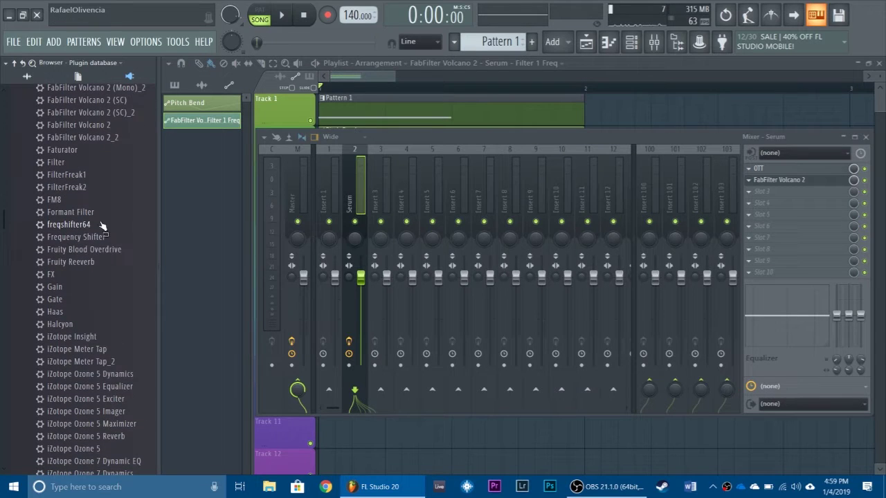
{"action": "left_click_drag", "start_coordinate": [91, 227], "coordinate": [649, 232]}
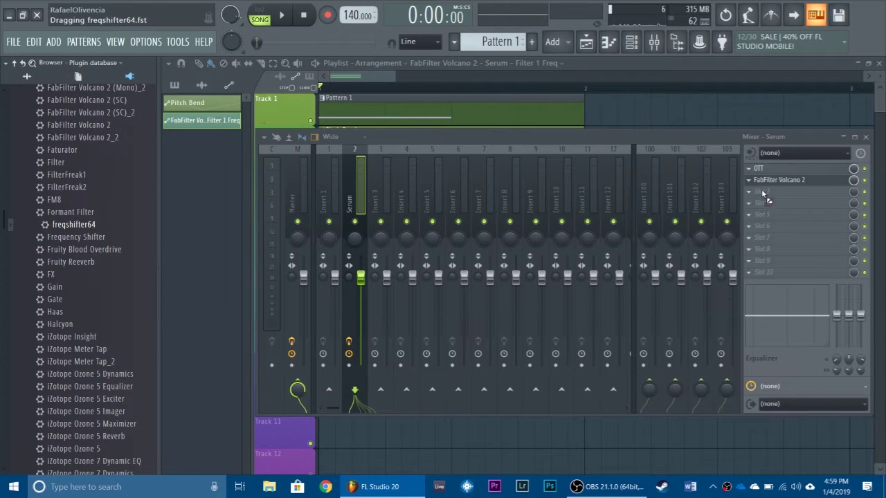
{"action": "left_click_drag", "start_coordinate": [761, 189], "coordinate": [761, 191]}
{"action": "left_click_drag", "start_coordinate": [265, 106], "coordinate": [489, 135]}
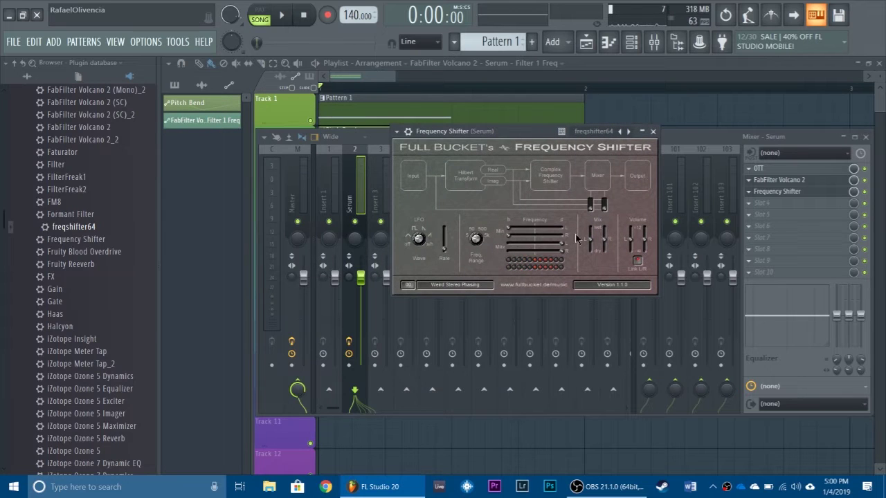
- Load the Init preset in the Frequency Shifter, set Fq Max L and R to 1.3 Hz and audition the sound
{"action": "left_click", "coordinate": [403, 286]}
{"action": "left_click", "coordinate": [455, 466]}
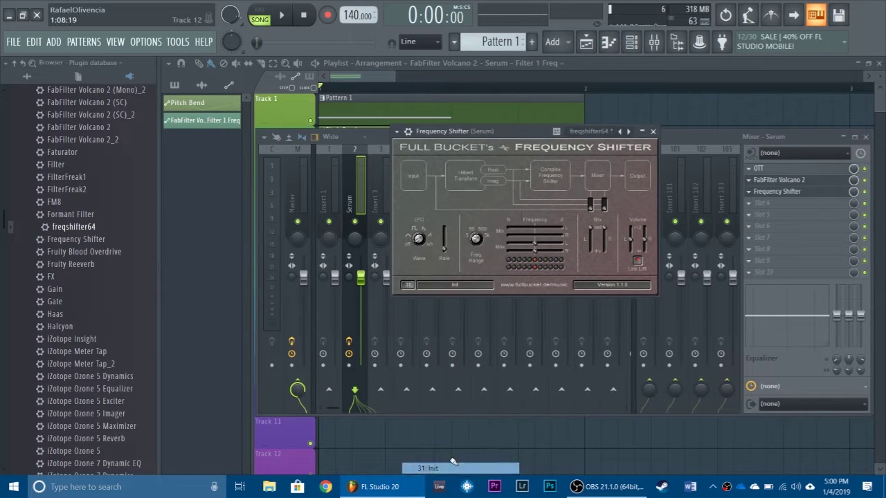
{"action": "key", "text": "space"}
{"action": "key", "text": "space"}
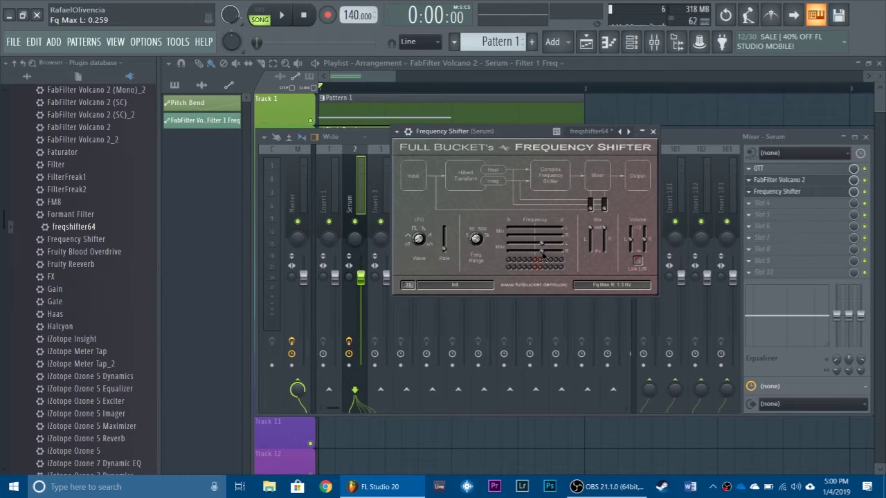
{"action": "key", "text": "space"}
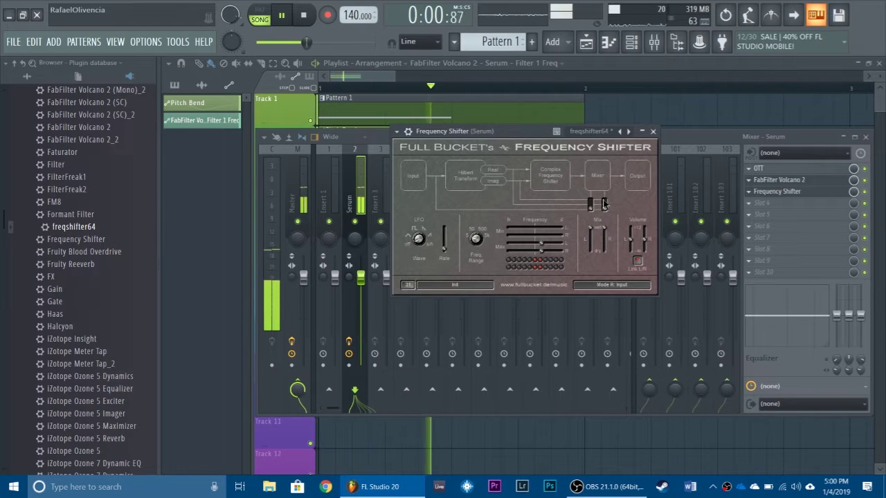
{"action": "key", "text": "space"}
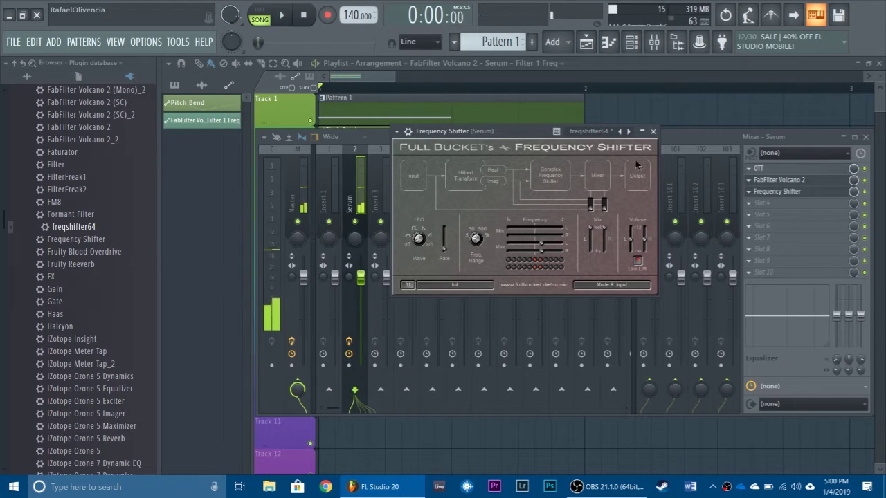
{"action": "left_click", "coordinate": [652, 131]}
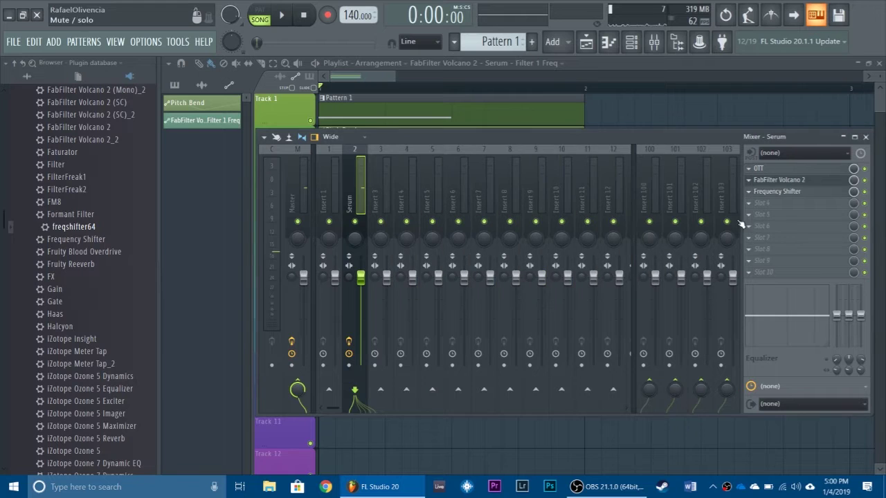
- Load Patcher into slot 4 of the Serum mixer track with the 3 ott preset and lower the first OTT module slightly in the map
{"action": "left_click", "coordinate": [759, 207]}
{"action": "mouse_move", "coordinate": [762, 215]}
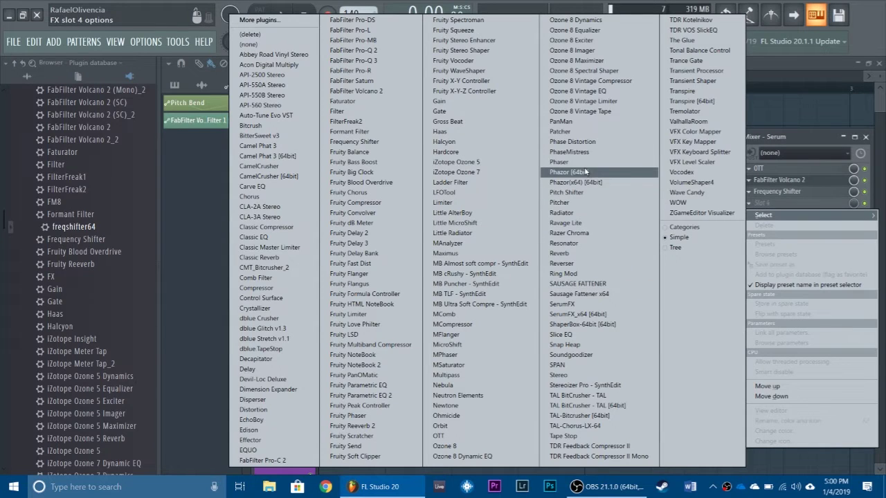
{"action": "left_click", "coordinate": [572, 142]}
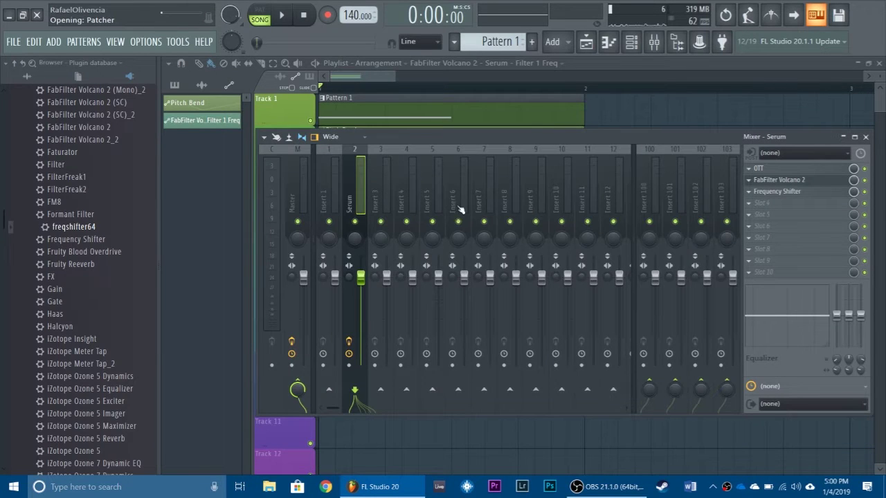
{"action": "right_click", "coordinate": [487, 121]}
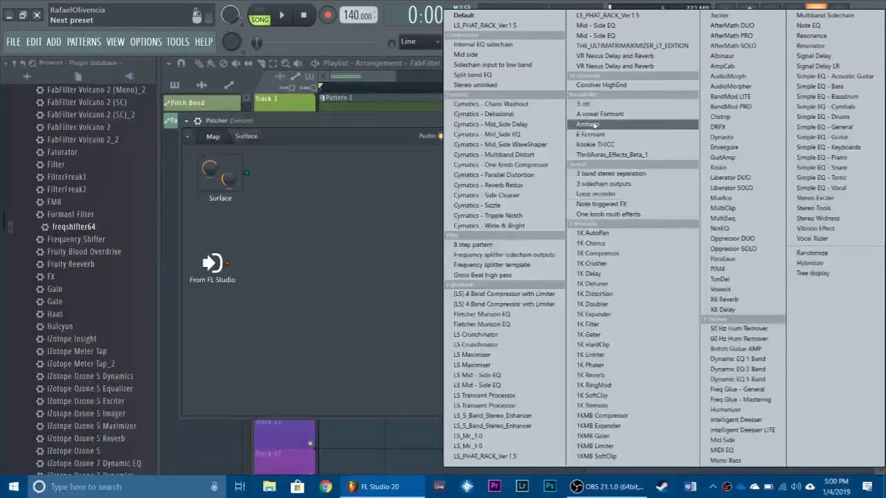
{"action": "left_click", "coordinate": [582, 104]}
{"action": "left_click_drag", "start_coordinate": [333, 120], "coordinate": [591, 140]}
{"action": "left_click_drag", "start_coordinate": [548, 273], "coordinate": [546, 294]}
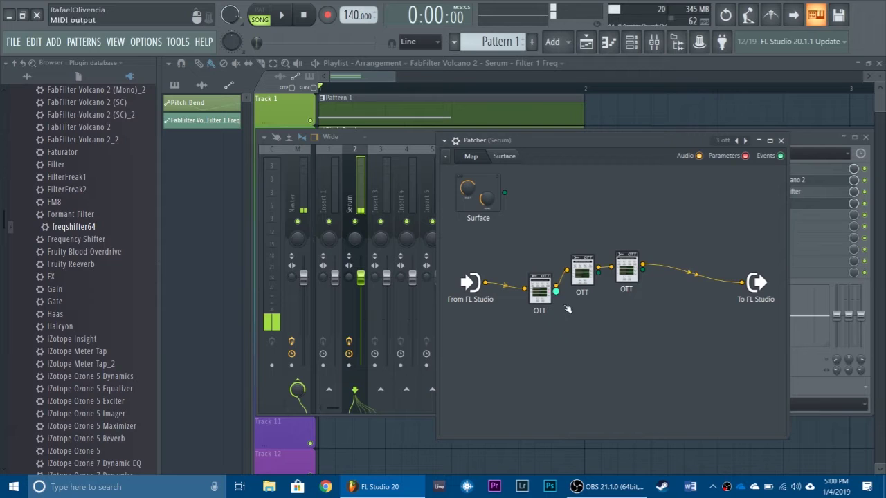
{"action": "right_click", "coordinate": [620, 336]}
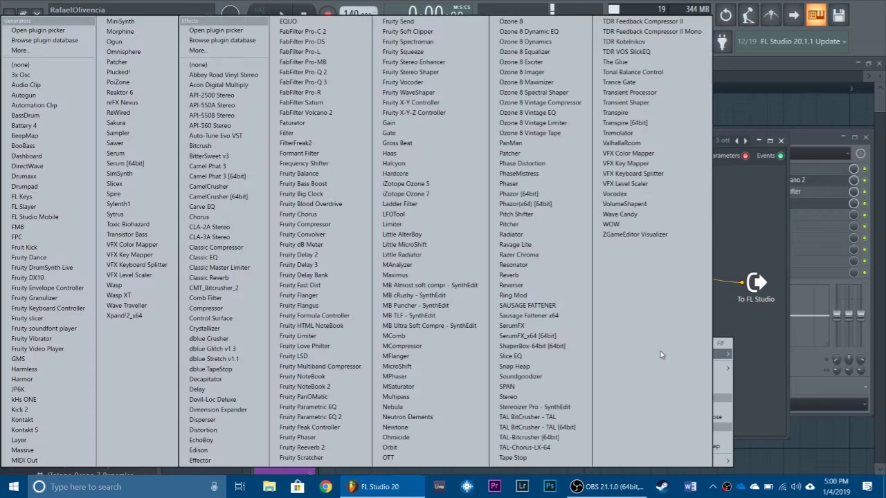
{"action": "mouse_move", "coordinate": [662, 357]}
{"action": "left_click", "coordinate": [737, 358]}
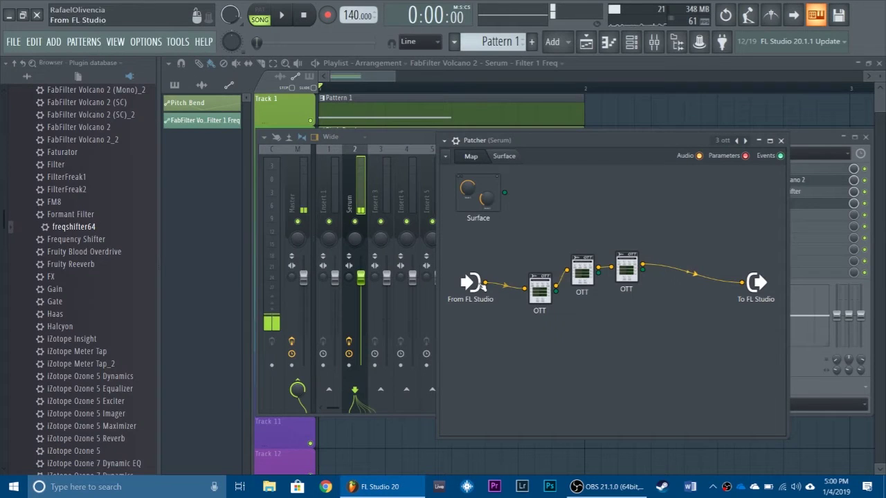
- Close the Patcher window and play the song to audition the chained OTTs
{"action": "left_click", "coordinate": [781, 141]}
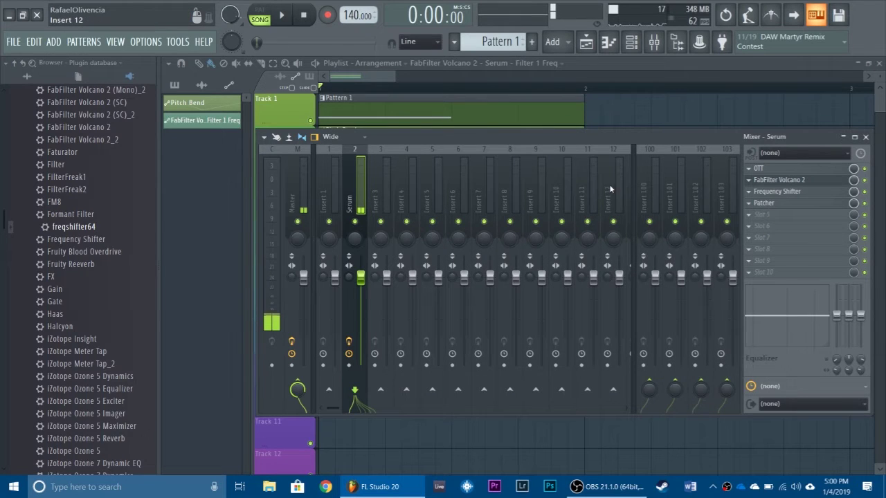
{"action": "key", "text": "space"}
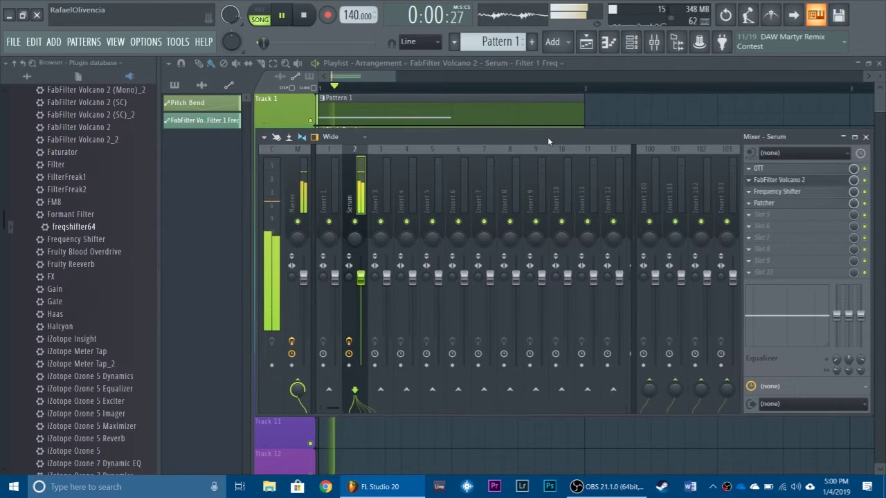
{"action": "key", "text": "space"}
{"action": "key", "text": "space"}
{"action": "key", "text": "space"}
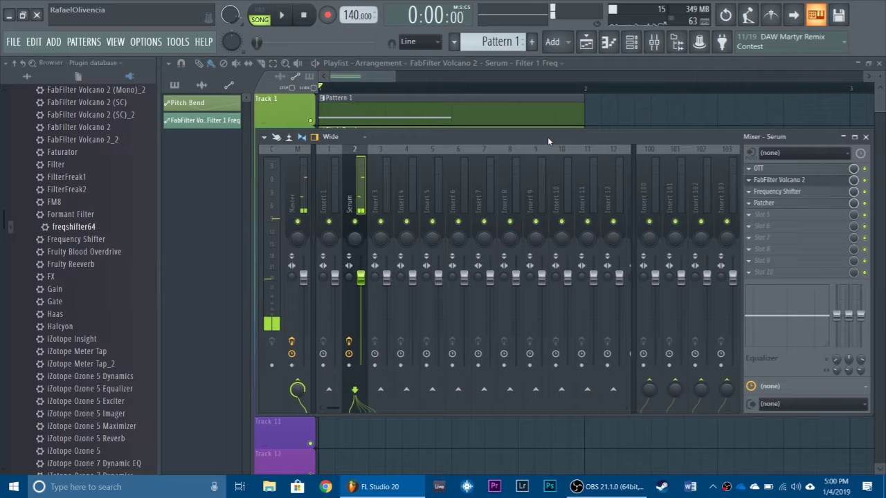
- Review the filter settings of FabFilter Volcano 2 in slot 2, close it and play the song again
{"action": "left_click", "coordinate": [792, 181]}
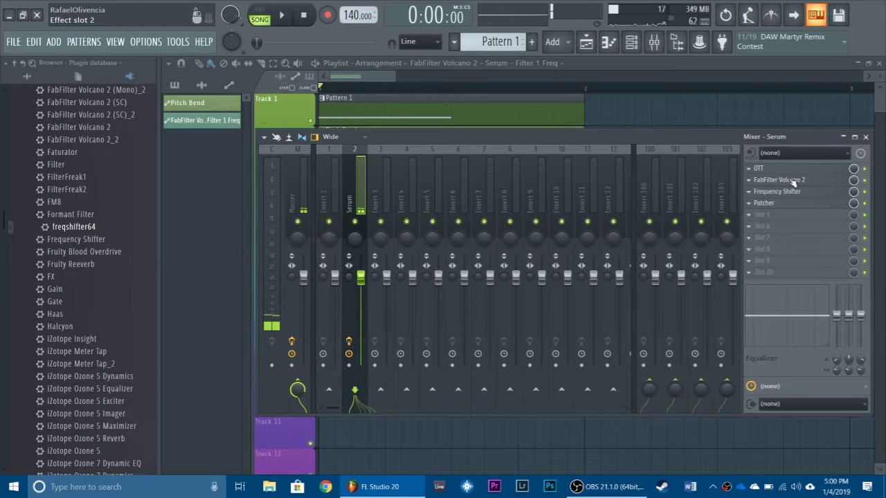
{"action": "left_click_drag", "start_coordinate": [403, 212], "coordinate": [525, 201]}
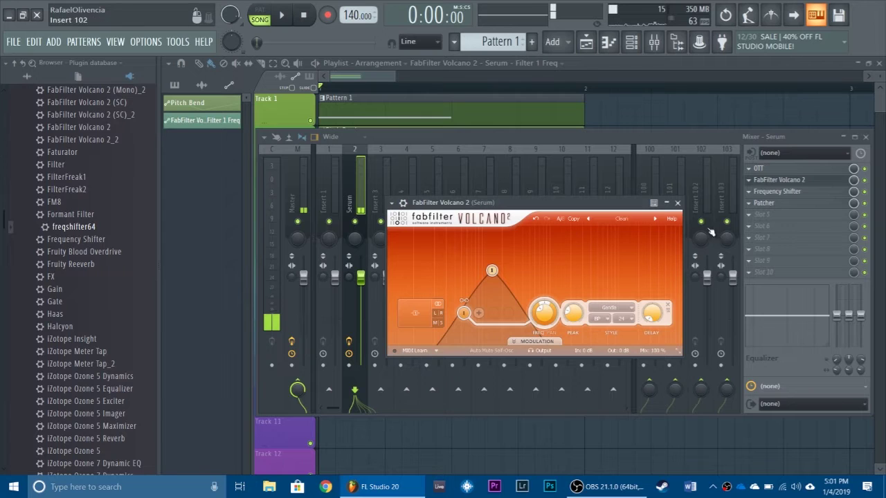
{"action": "left_click", "coordinate": [677, 203]}
{"action": "key", "text": "space"}
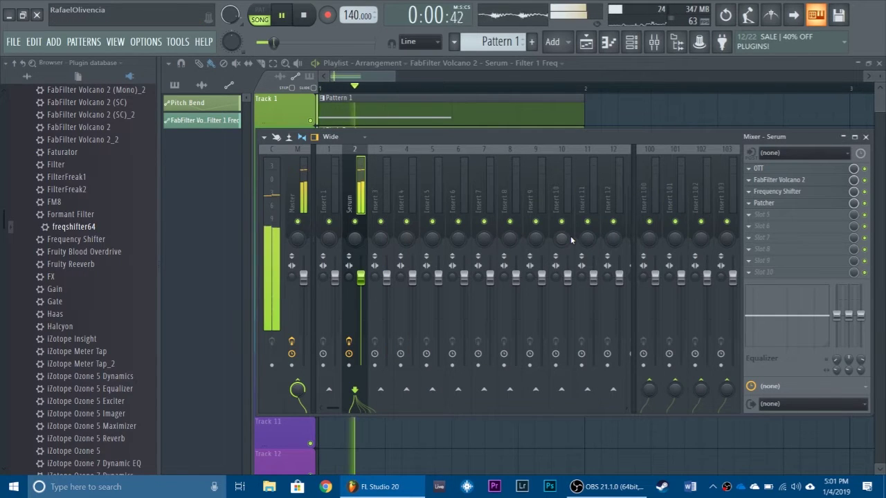
{"action": "key", "text": "space"}
- Move Patcher down one slot, load Phaser into slot 4 of the Serum track and set its Depth to 0%
{"action": "right_click", "coordinate": [764, 203]}
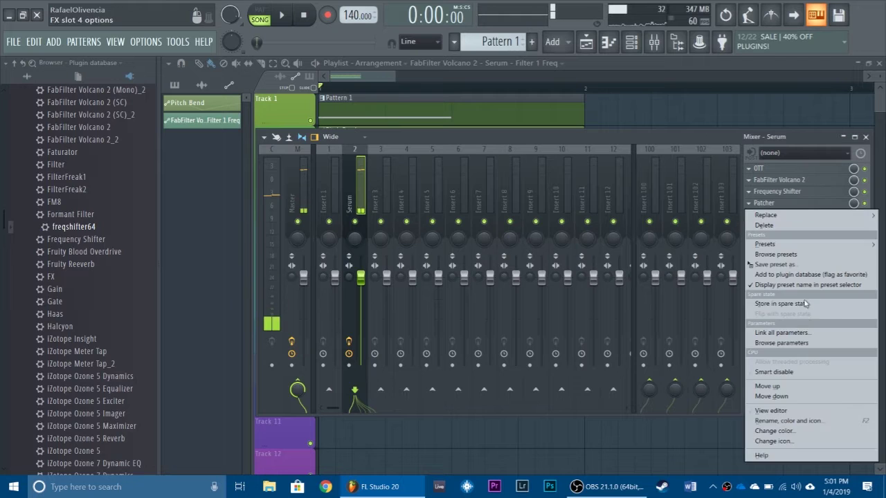
{"action": "left_click", "coordinate": [771, 395]}
{"action": "left_click", "coordinate": [770, 205]}
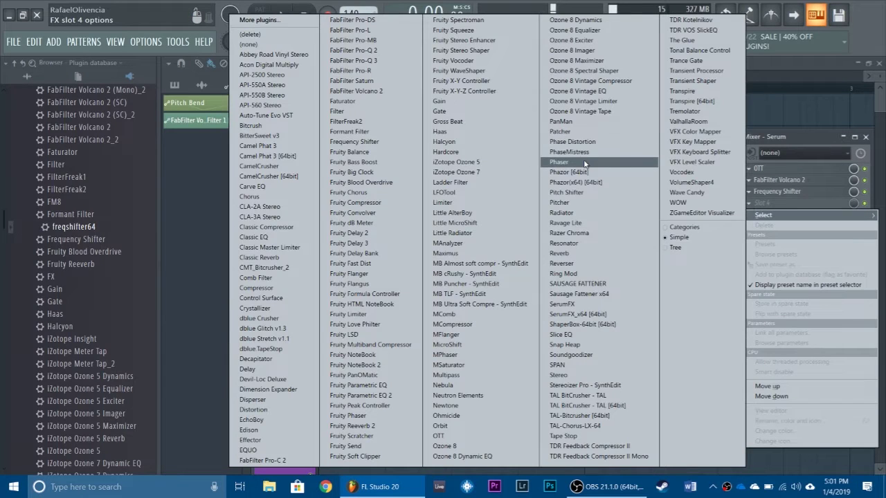
{"action": "left_click", "coordinate": [583, 159]}
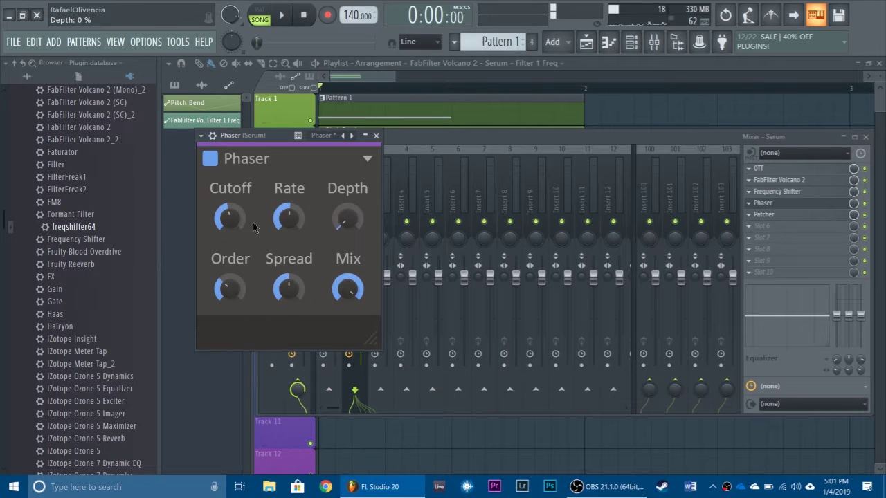
{"action": "left_click_drag", "start_coordinate": [265, 135], "coordinate": [458, 177]}
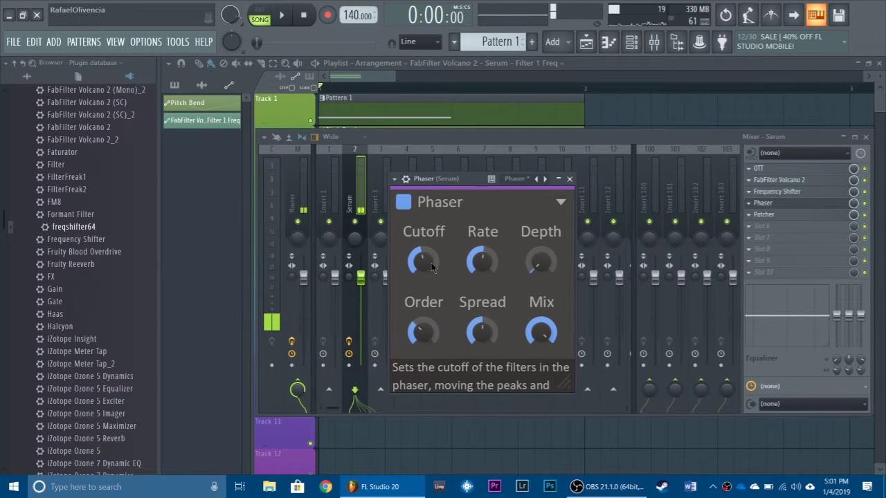
- Set the Phaser's Cutoff to 1.01 kHz, raise Order to about halfway, set Mix to 50% and play the result
{"action": "left_click_drag", "start_coordinate": [431, 264], "coordinate": [431, 258]}
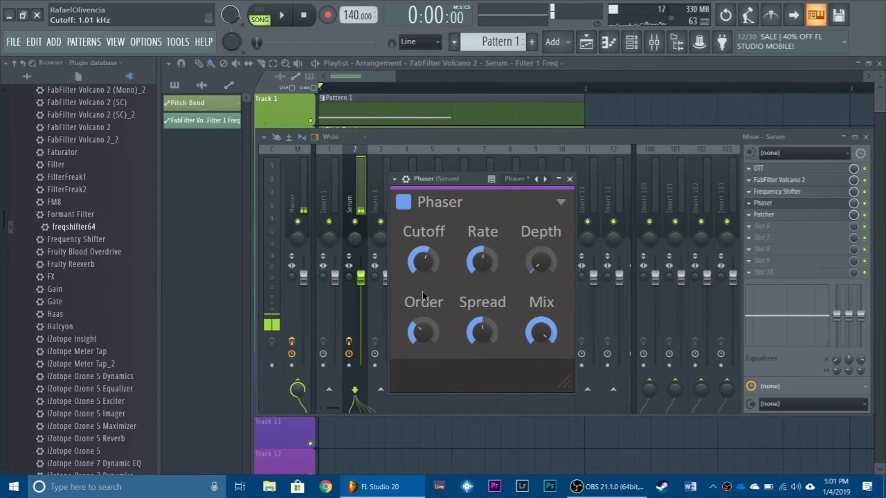
{"action": "left_click_drag", "start_coordinate": [541, 331], "coordinate": [541, 339]}
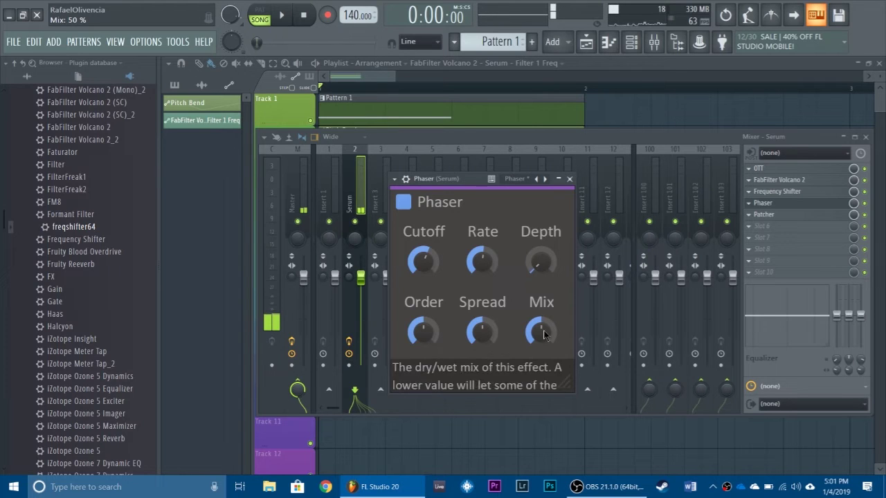
{"action": "key", "text": "space"}
{"action": "left_click", "coordinate": [570, 179]}
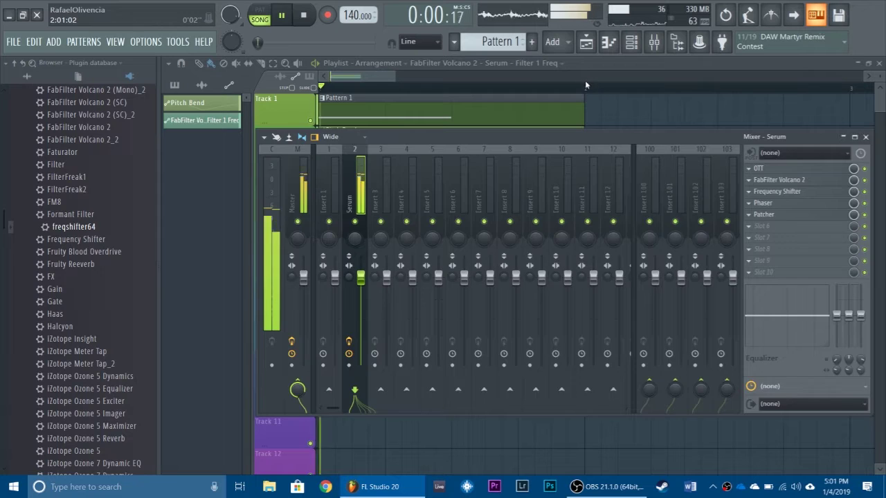
- Hide the mixer, nudge the middle point of the Pitch Bend automation clip and play the song to hear it
{"action": "key", "text": "F9"}
{"action": "key", "text": "space"}
{"action": "left_click_drag", "start_coordinate": [451, 132], "coordinate": [454, 130]}
{"action": "key", "text": "space"}
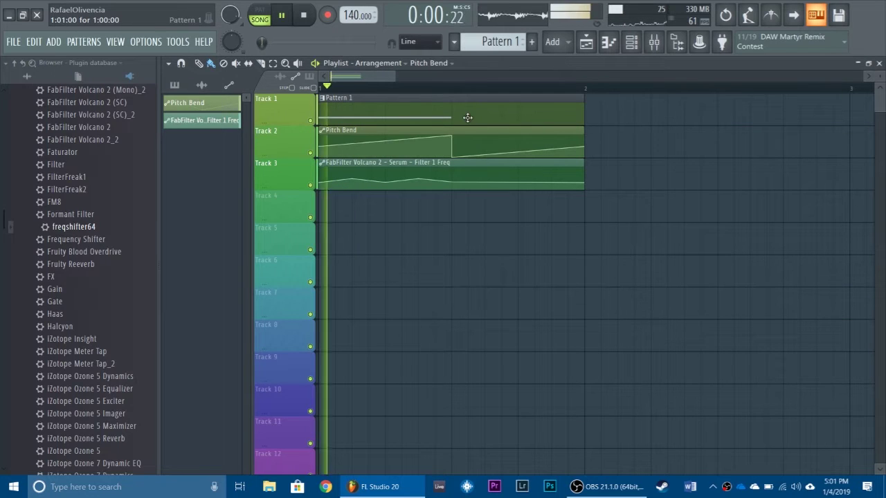
{"action": "key", "text": "space"}
{"action": "key", "text": "space"}
- Reopen the Frequency Shifter on the Serum track and try Fq Max R at 1.1 Hz while playing the song
{"action": "left_click", "coordinate": [654, 43]}
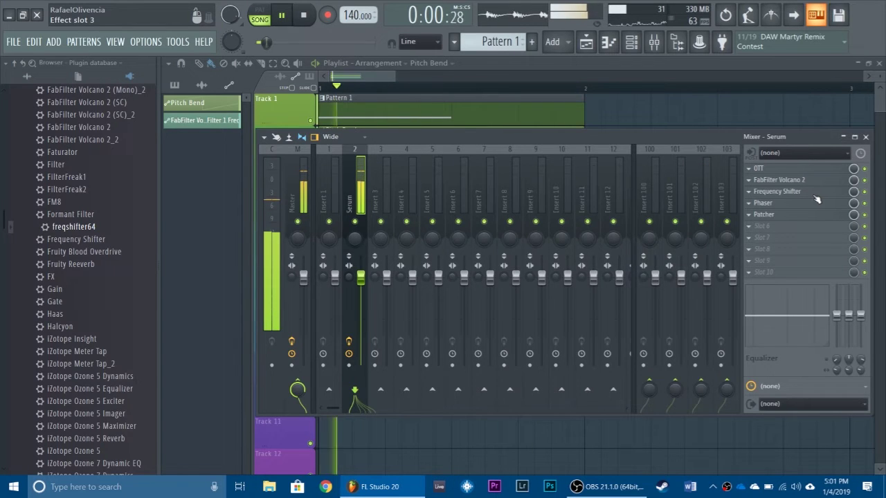
{"action": "left_click", "coordinate": [777, 191]}
{"action": "key", "text": "space"}
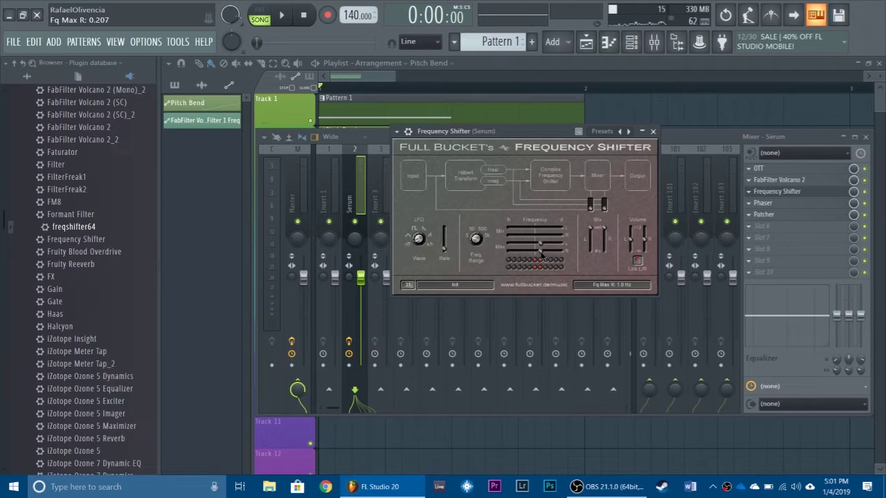
{"action": "left_click_drag", "start_coordinate": [540, 253], "coordinate": [542, 253]}
{"action": "key", "text": "space"}
{"action": "key", "text": "space"}
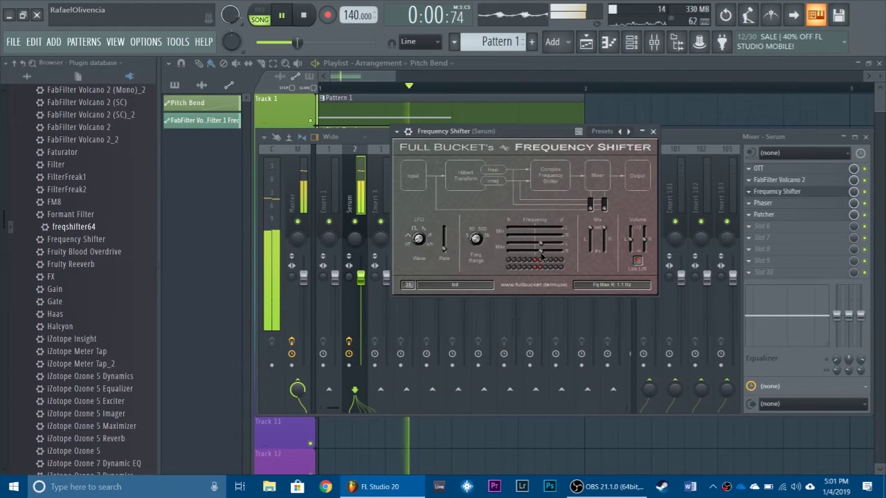
{"action": "key", "text": "space"}
- Set the Frequency Shifter's Fq Max L and R to 1.3 Hz, audition the sound and close its window
{"action": "key", "text": "space"}
{"action": "left_click_drag", "start_coordinate": [543, 252], "coordinate": [543, 256]}
{"action": "key", "text": "space"}
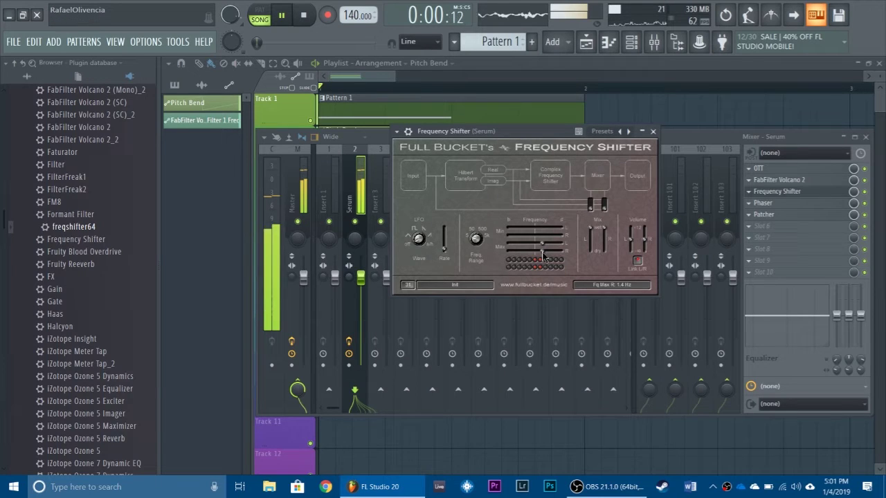
{"action": "key", "text": "space"}
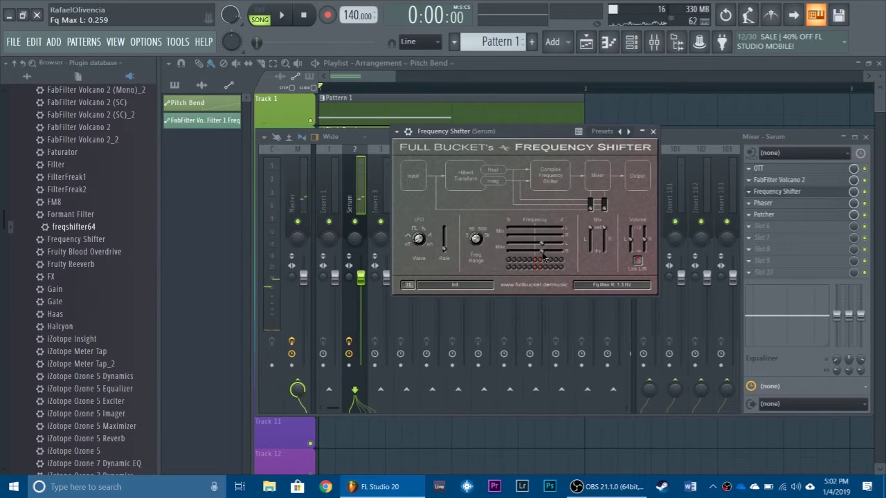
{"action": "key", "text": "space"}
{"action": "key", "text": "space"}
{"action": "left_click", "coordinate": [642, 131]}
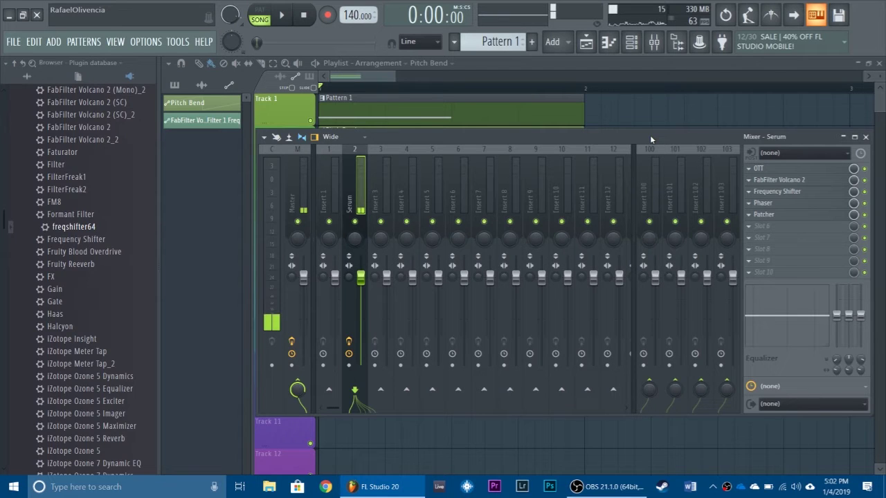
- Add Fruity Limiter to slot 6 of the Serum track, set its noise gate gain to -INF dB, adjust the threshold and audition it
{"action": "left_click", "coordinate": [750, 231]}
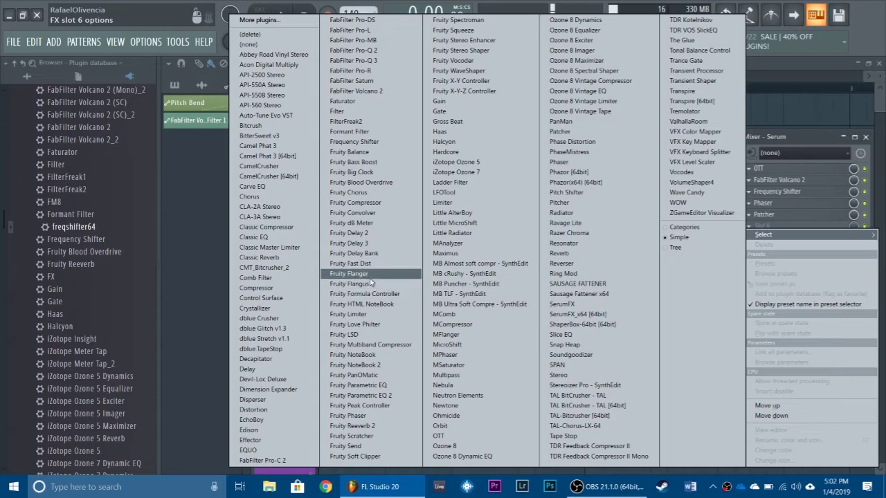
{"action": "left_click", "coordinate": [377, 314]}
{"action": "left_click_drag", "start_coordinate": [554, 284], "coordinate": [554, 278]}
{"action": "left_click_drag", "start_coordinate": [524, 278], "coordinate": [523, 332]}
{"action": "left_click_drag", "start_coordinate": [553, 278], "coordinate": [554, 270]}
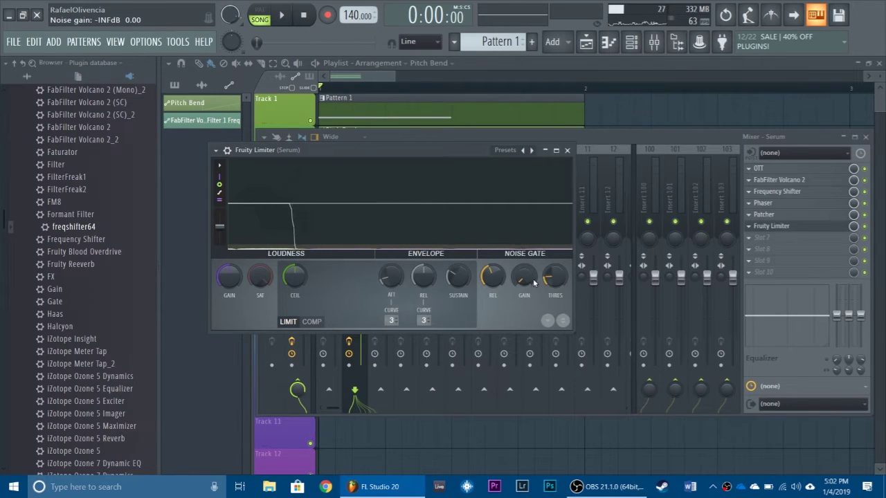
{"action": "key", "text": "space"}
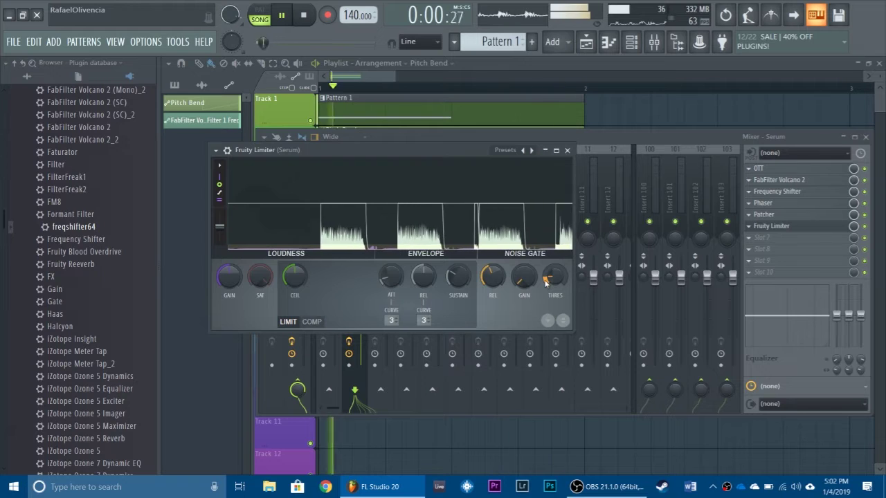
{"action": "key", "text": "space"}
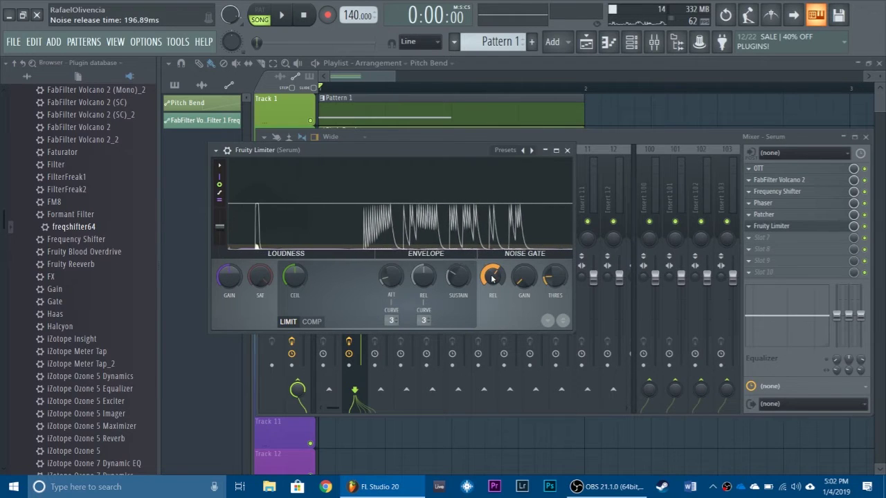
- Shorten the limiter's noise gate release to 68.29 ms while replaying the song, and close the limiter window
{"action": "key", "text": "space"}
{"action": "key", "text": "space"}
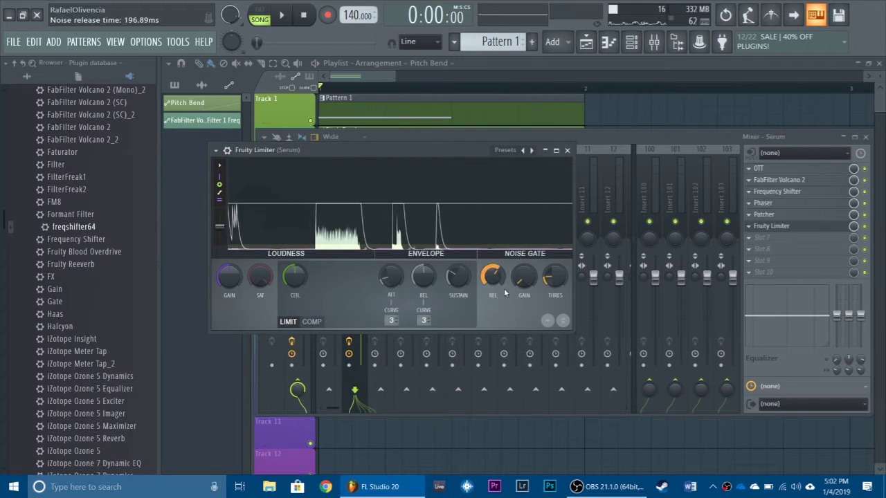
{"action": "key", "text": "space"}
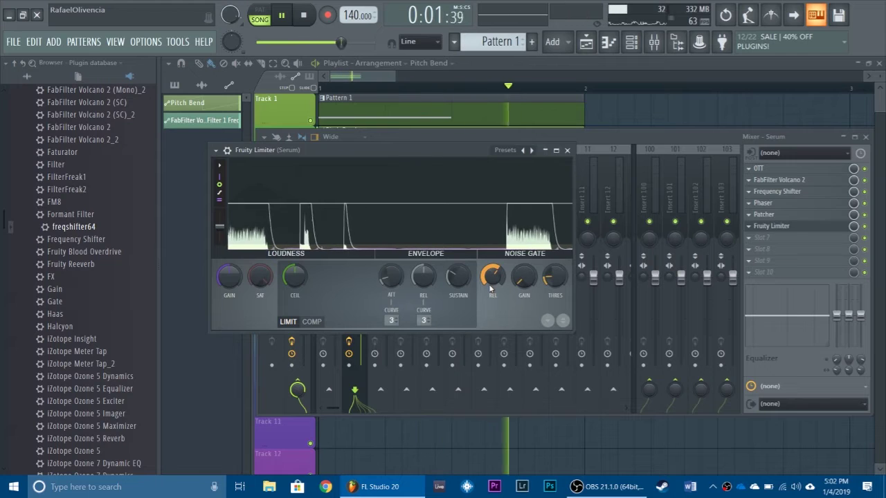
{"action": "key", "text": "space"}
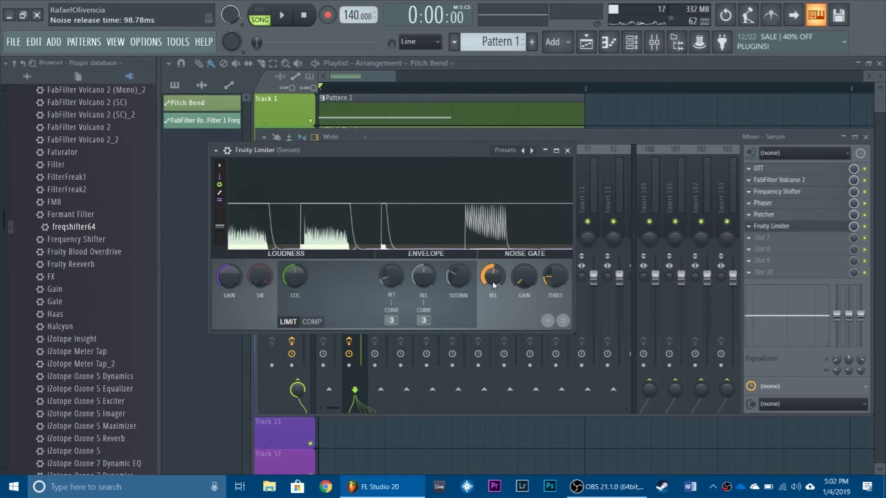
{"action": "key", "text": "space"}
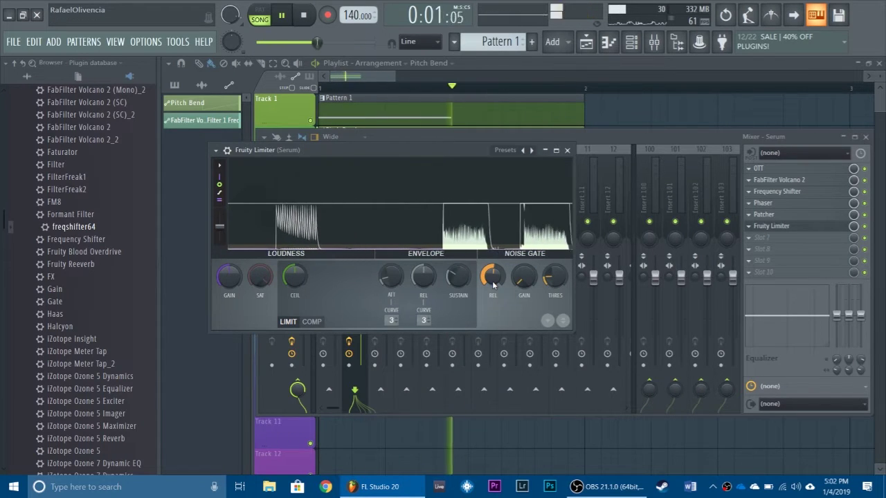
{"action": "key", "text": "space"}
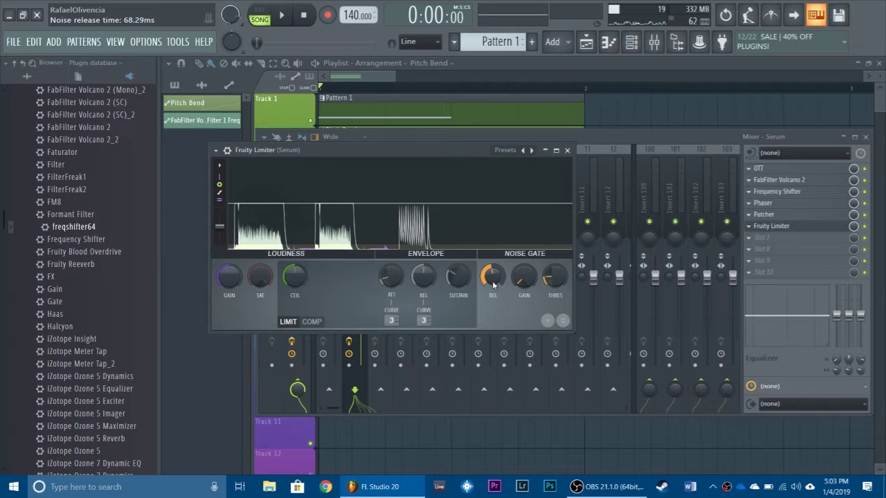
{"action": "key", "text": "space"}
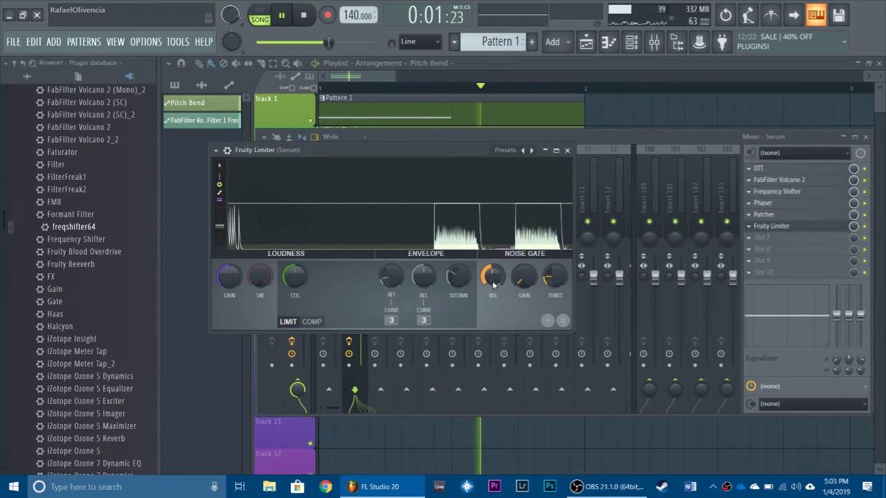
{"action": "key", "text": "space"}
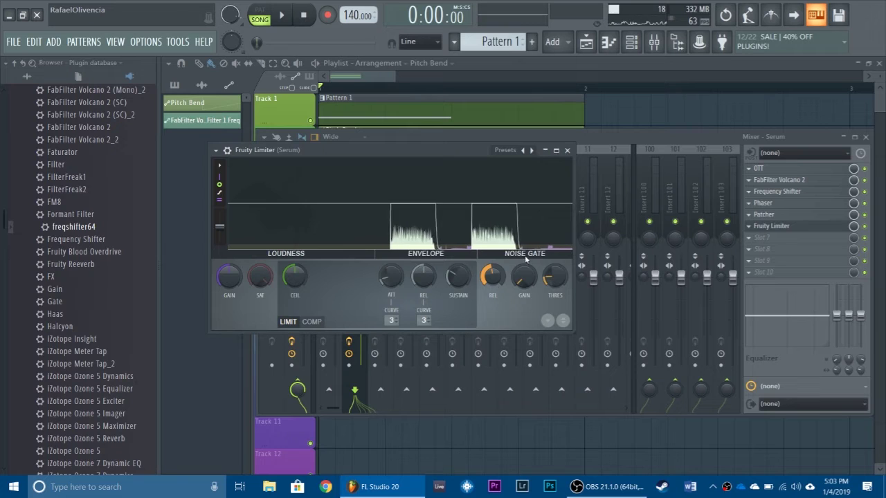
{"action": "left_click", "coordinate": [567, 150]}
- Add Distortion to slot 7 of the Serum track with the Overdrive type, audition it and close its window
{"action": "left_click", "coordinate": [766, 240]}
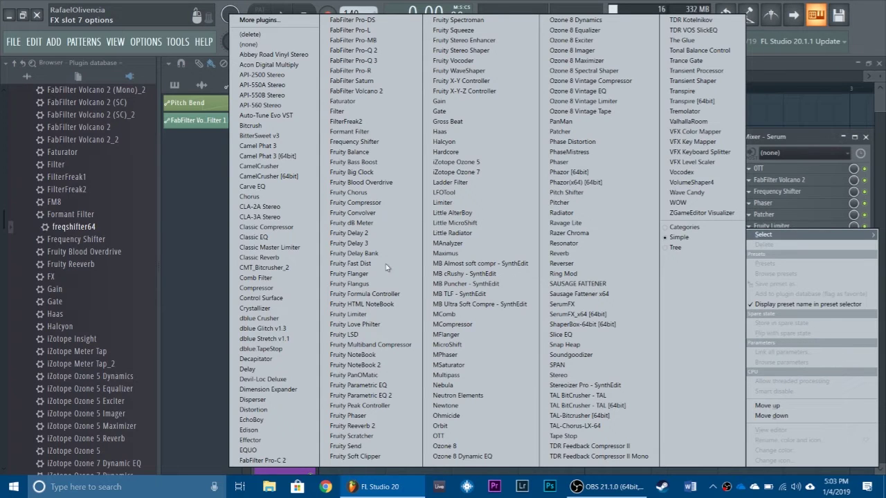
{"action": "left_click", "coordinate": [253, 409]}
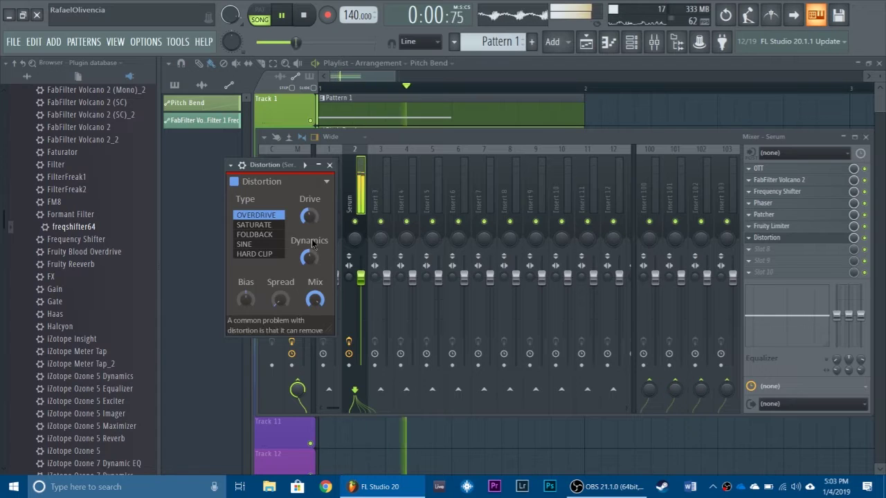
{"action": "key", "text": "space"}
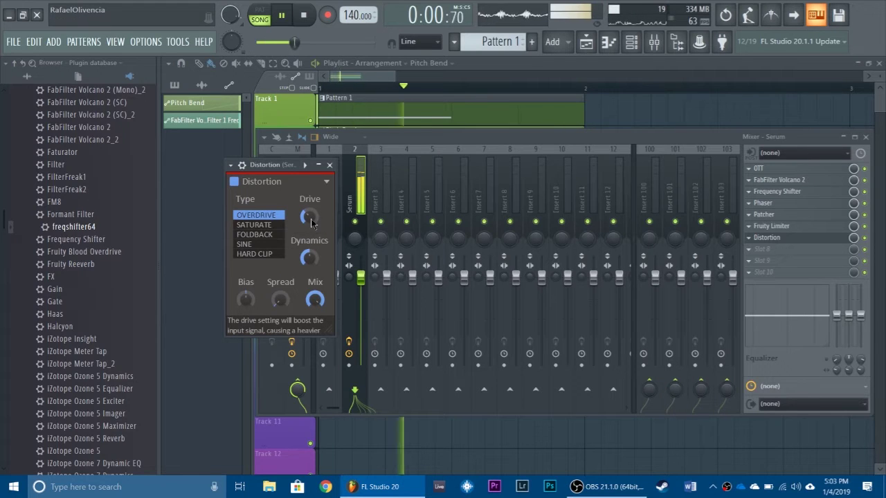
{"action": "key", "text": "space"}
{"action": "key", "text": "space"}
{"action": "key", "text": "space"}
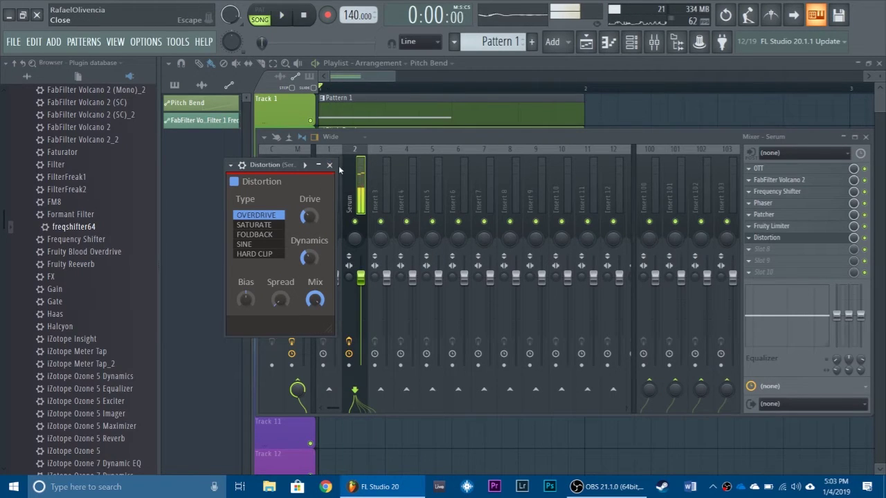
{"action": "left_click", "coordinate": [330, 165]}
{"action": "key", "text": "space"}
- Add FabFilter Pro-Q 3 to slot 8 and shape a 30 dB/oct high cut at about 10.5 kHz while playing the song
{"action": "left_click", "coordinate": [771, 253]}
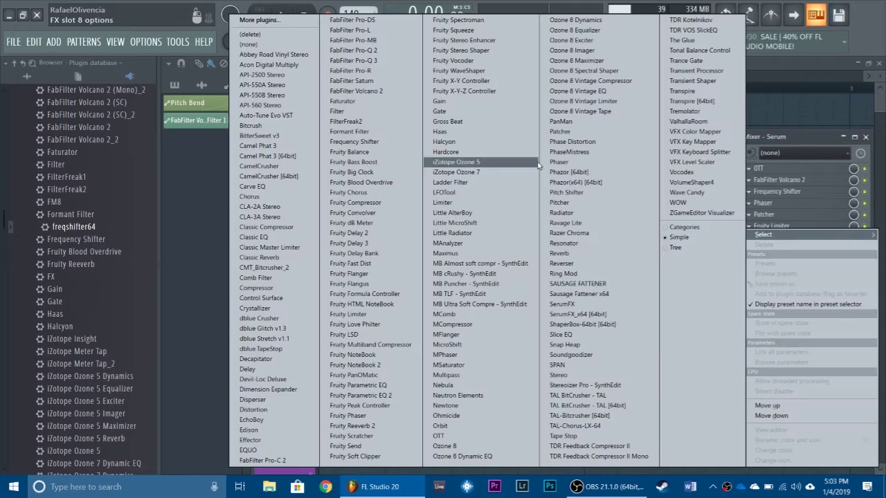
{"action": "left_click", "coordinate": [405, 62]}
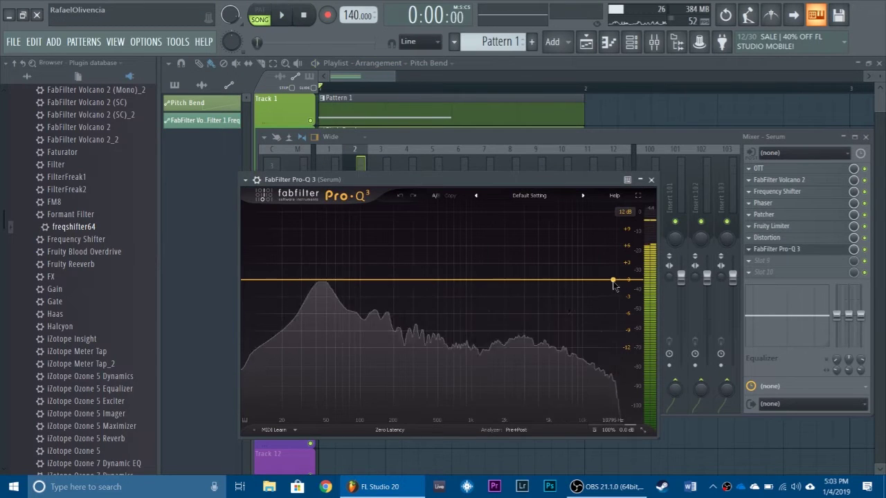
{"action": "left_click_drag", "start_coordinate": [615, 284], "coordinate": [585, 281]}
{"action": "scroll", "coordinate": [572, 283], "scroll_direction": "up", "scroll_amount": 1}
{"action": "key", "text": "space"}
{"action": "scroll", "coordinate": [571, 281], "scroll_direction": "up", "scroll_amount": 2}
{"action": "key", "text": "space"}
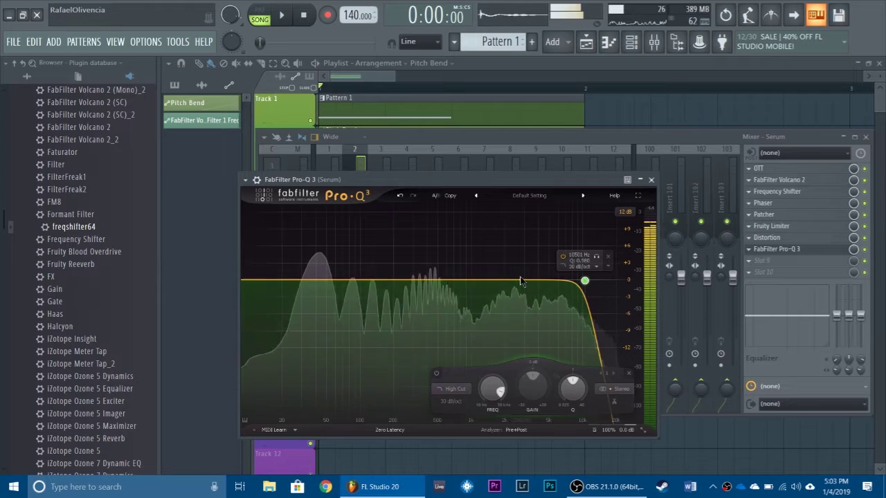
- Add bell cuts of about -2.9 dB near 2.76 kHz and -1.1 dB near 290 Hz in the EQ, and close its window
{"action": "left_click_drag", "start_coordinate": [520, 280], "coordinate": [523, 286]}
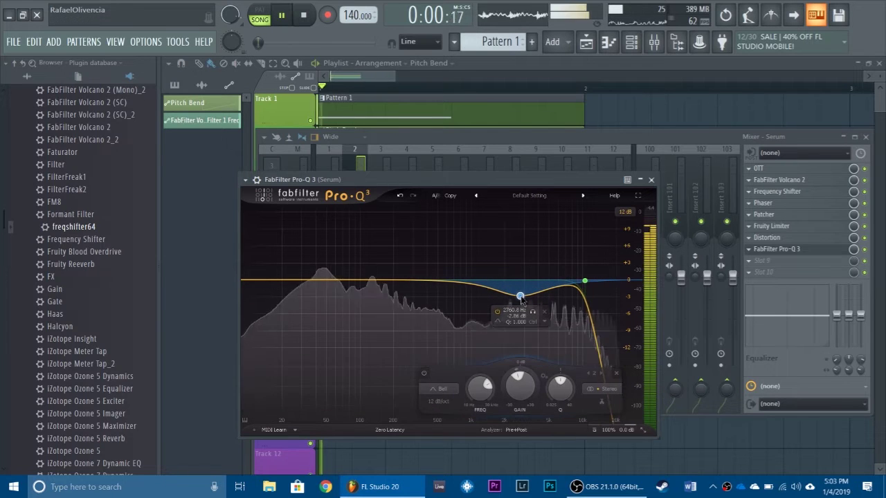
{"action": "left_click", "coordinate": [418, 287]}
{"action": "left_click_drag", "start_coordinate": [423, 293], "coordinate": [415, 290]}
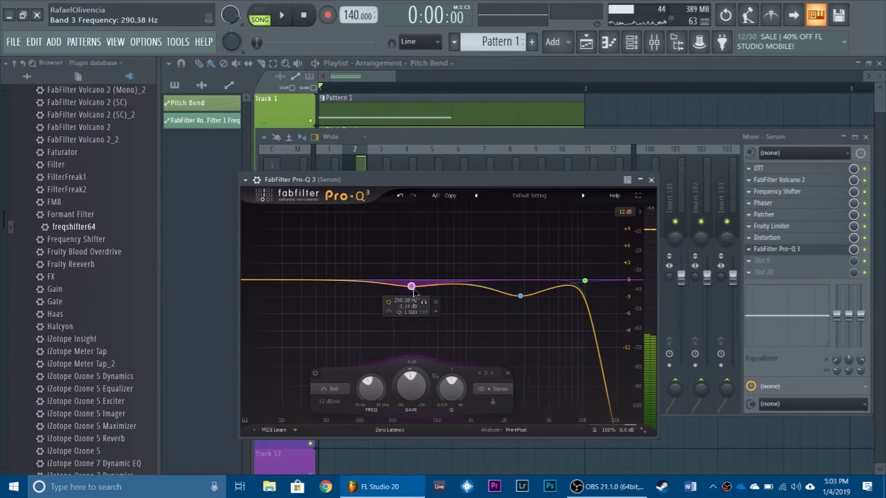
{"action": "left_click", "coordinate": [650, 179]}
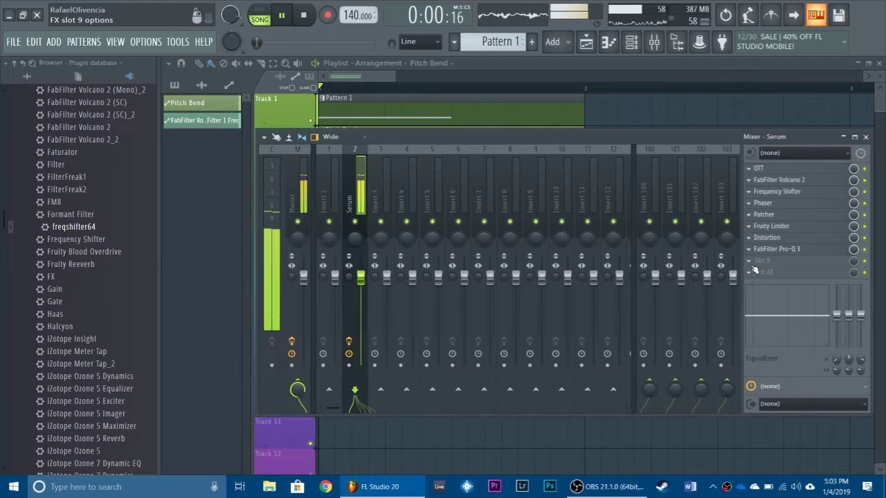
- Add OTT to slot 9 of the Serum track with Depth at 48%, audition it and close its window
{"action": "left_click", "coordinate": [768, 260]}
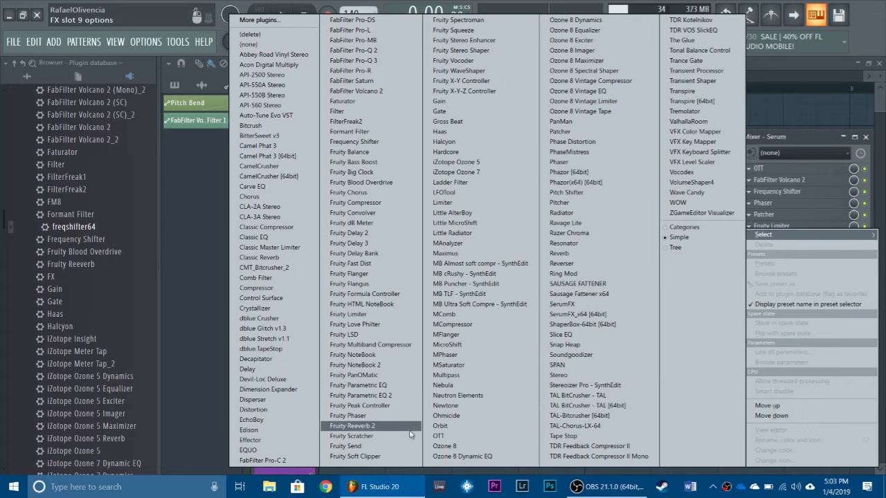
{"action": "left_click", "coordinate": [446, 436]}
{"action": "key", "text": "space"}
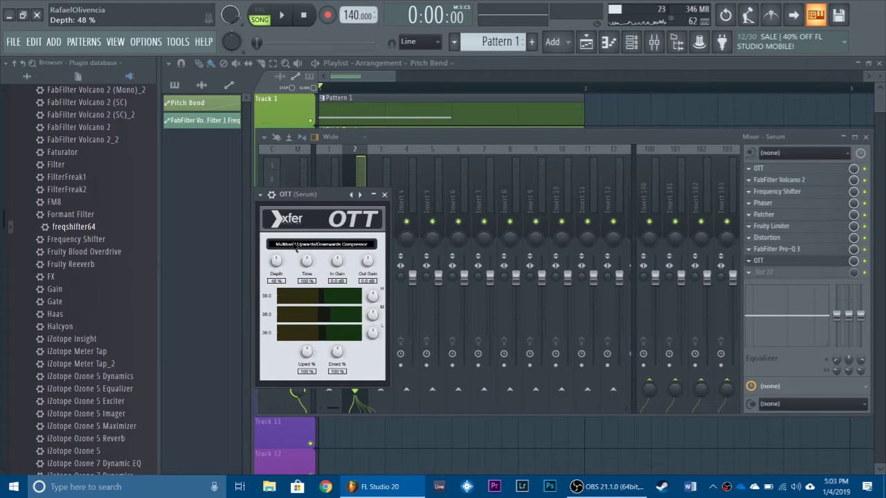
{"action": "left_click", "coordinate": [385, 194]}
{"action": "key", "text": "space"}
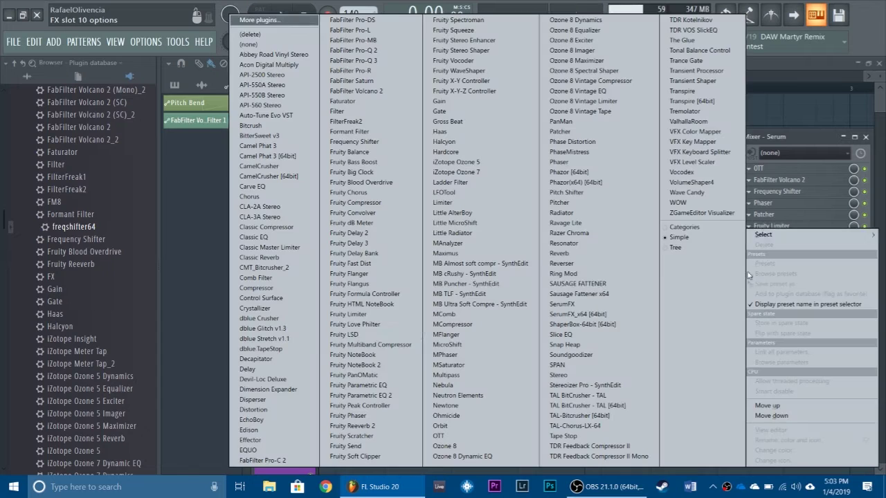
- Add a Saturate-type Distortion to slot 10 with Drive at +3.62 dB, reduce Dynamics, audition the sound and close the window
{"action": "left_click", "coordinate": [765, 272]}
{"action": "left_click", "coordinate": [253, 409]}
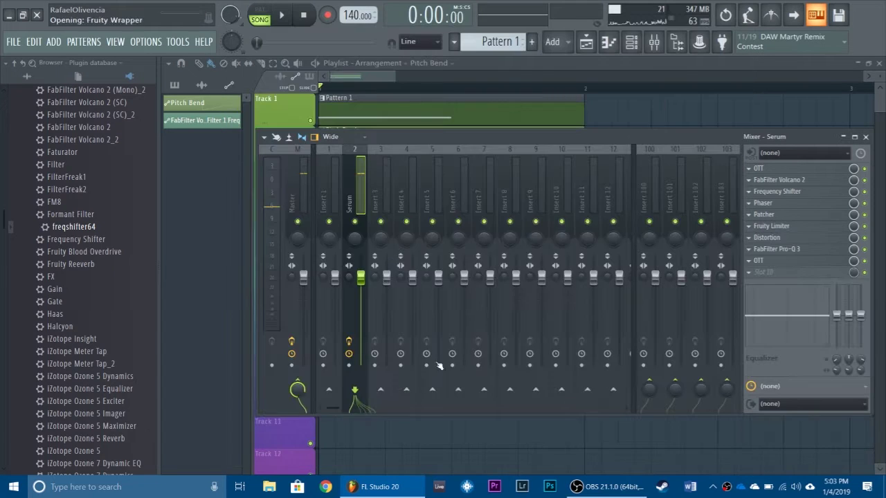
{"action": "left_click", "coordinate": [297, 269]}
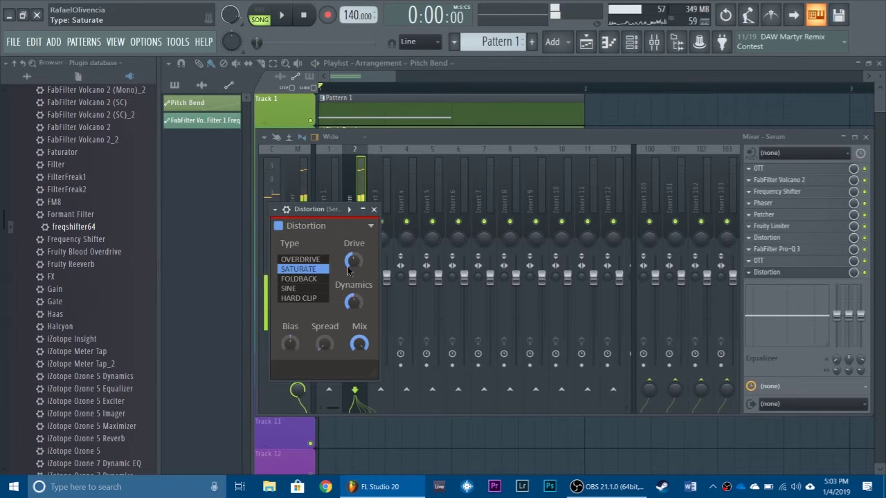
{"action": "key", "text": "space"}
{"action": "mouse_move", "coordinate": [353, 261]}
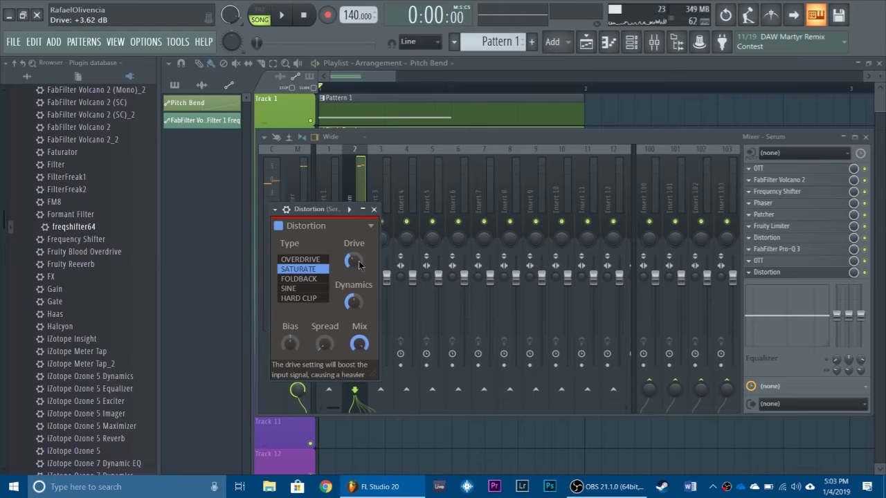
{"action": "key", "text": "space"}
{"action": "mouse_move", "coordinate": [356, 299]}
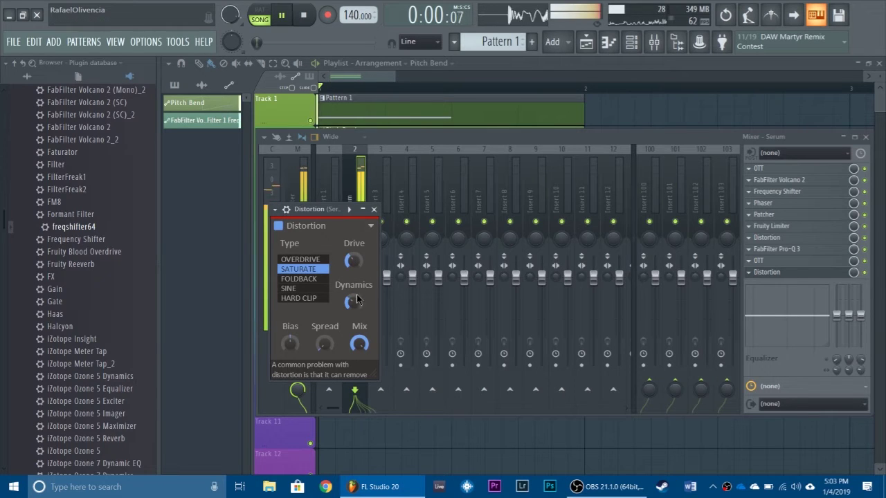
{"action": "key", "text": "space"}
{"action": "key", "text": "space"}
{"action": "key", "text": "space"}
{"action": "left_click", "coordinate": [374, 209]}
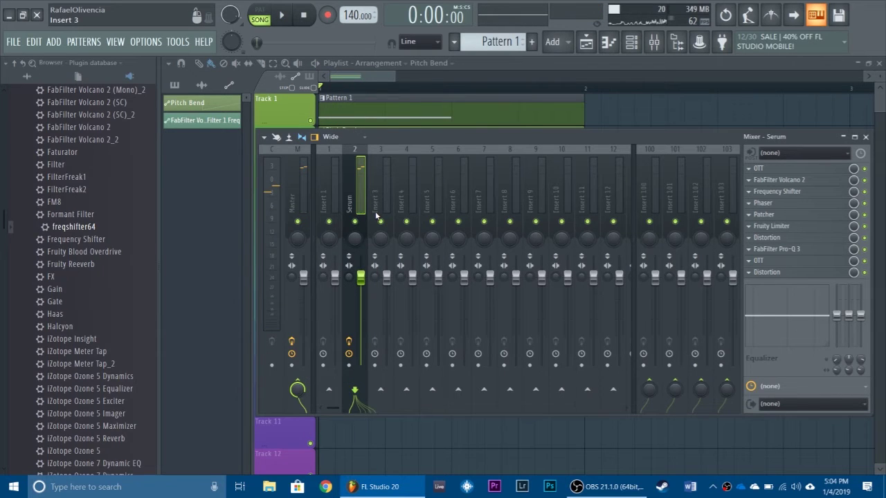
- Route the Serum track only to Insert 3 and add OTT in its first slot with Depth at about 37%
{"action": "right_click", "coordinate": [380, 390]}
{"action": "left_click", "coordinate": [430, 412]}
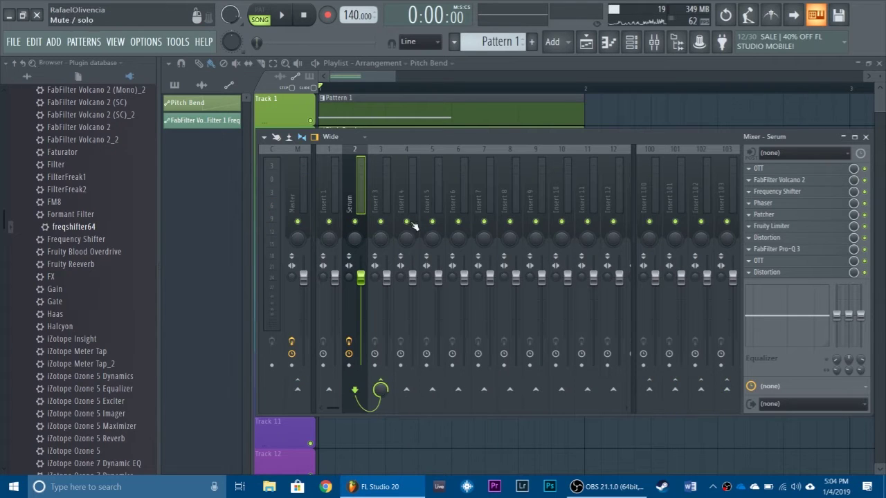
{"action": "left_click", "coordinate": [768, 173]}
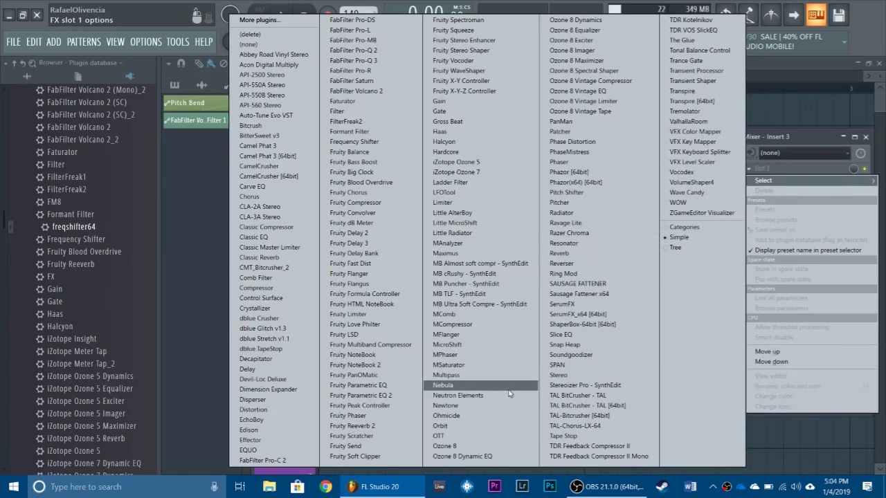
{"action": "left_click", "coordinate": [477, 427]}
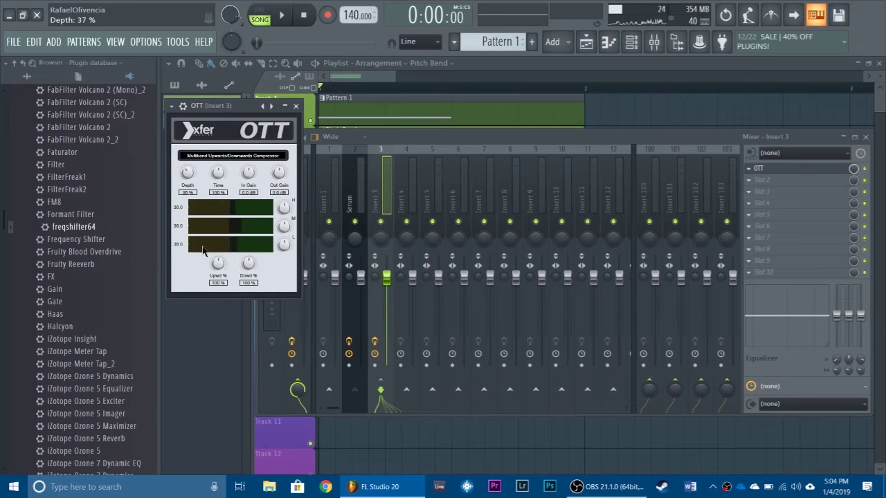
{"action": "left_click", "coordinate": [295, 106]}
{"action": "key", "text": "space"}
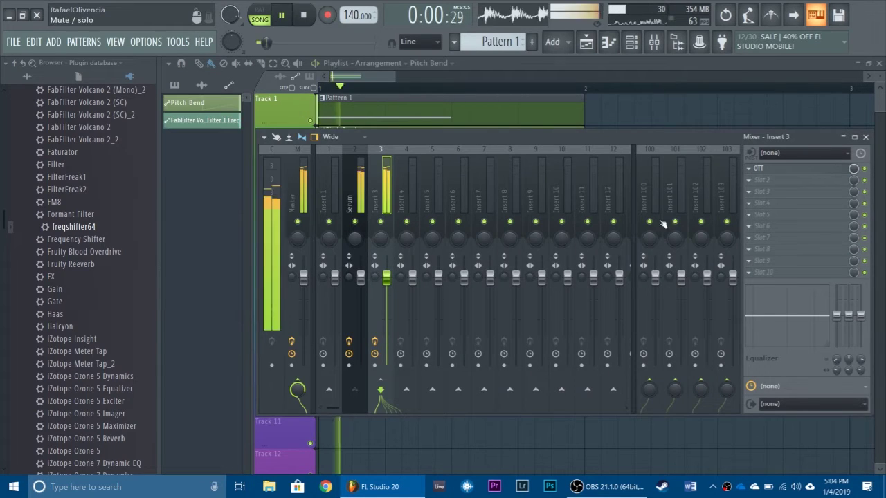
- Add FabFilter Pro-Q 3 to slot 2 of Insert 3 with a 24 dB/oct low cut on the Side signal at about 173 Hz
{"action": "left_click", "coordinate": [768, 179]}
{"action": "left_click", "coordinate": [353, 60]}
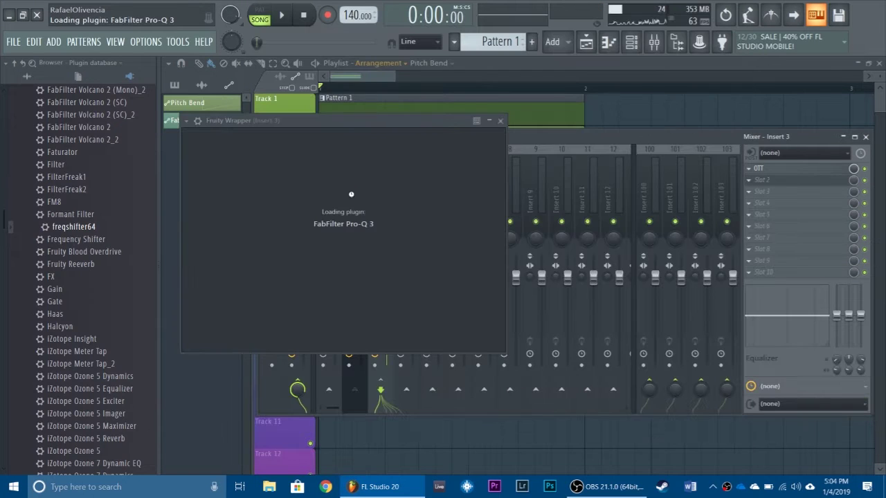
{"action": "left_click_drag", "start_coordinate": [197, 223], "coordinate": [220, 225]}
{"action": "left_click", "coordinate": [368, 334]}
{"action": "left_click", "coordinate": [377, 320]}
{"action": "left_click_drag", "start_coordinate": [222, 231], "coordinate": [330, 226]}
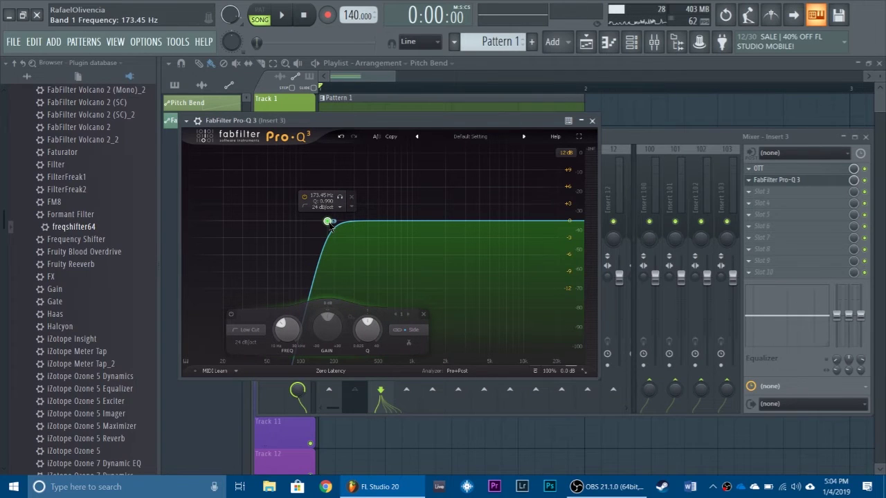
- Lower the Side low cut in Insert 3's Pro-Q 3 to about 105 Hz while auditioning, and close the plugin
{"action": "key", "text": "space"}
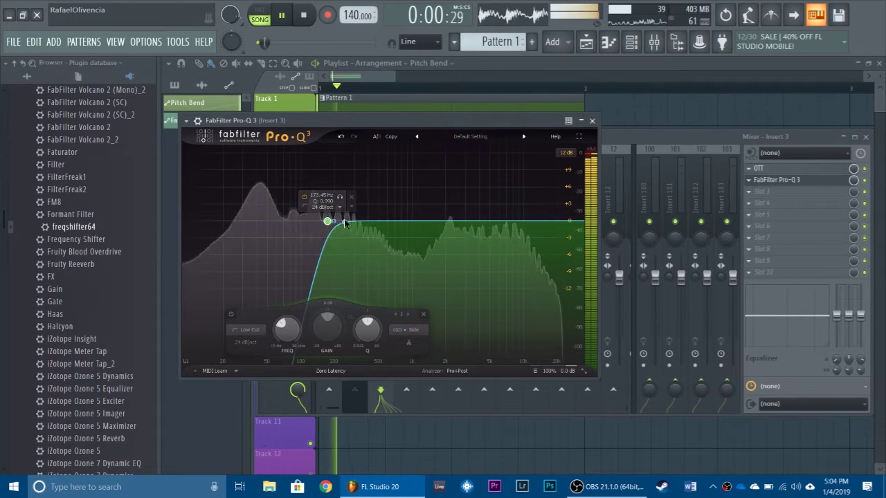
{"action": "left_click_drag", "start_coordinate": [328, 223], "coordinate": [303, 223]}
{"action": "key", "text": "space"}
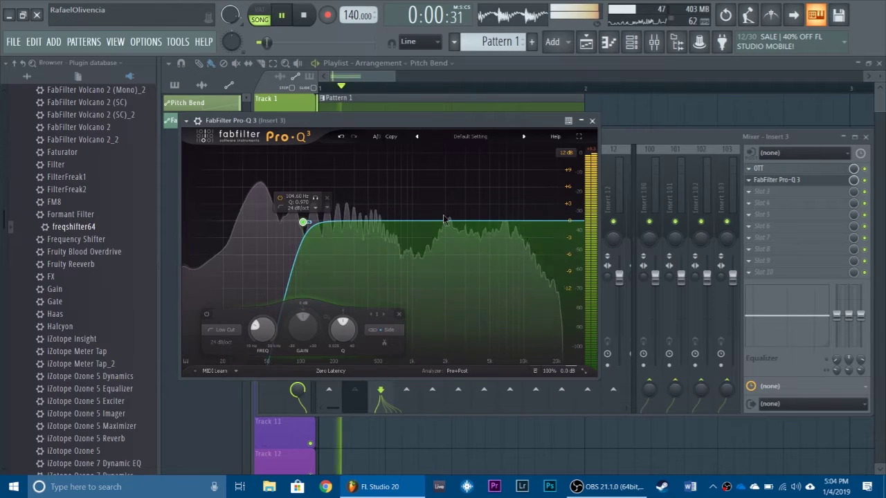
{"action": "left_click", "coordinate": [591, 120]}
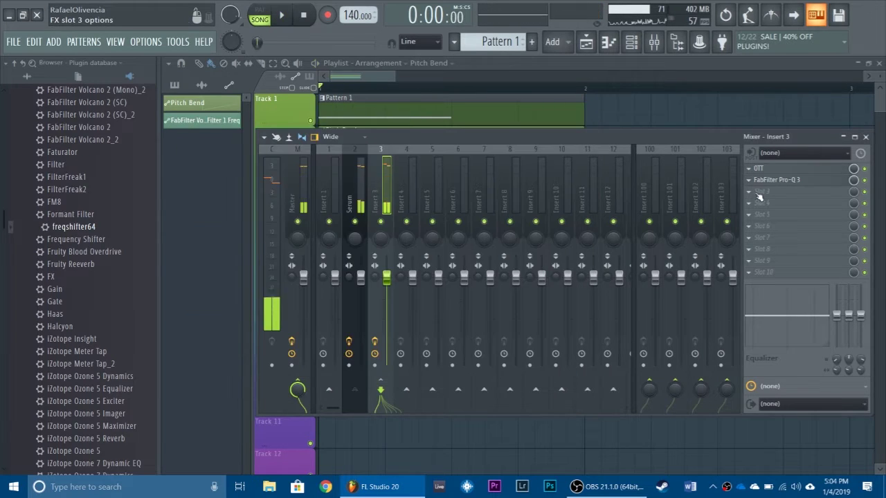
- Add a second low cut to Insert 3's Pro-Q 3 at 30 dB/oct on the Mid signal, at about 20 Hz, and close it
{"action": "left_click", "coordinate": [761, 191]}
{"action": "left_click", "coordinate": [783, 181]}
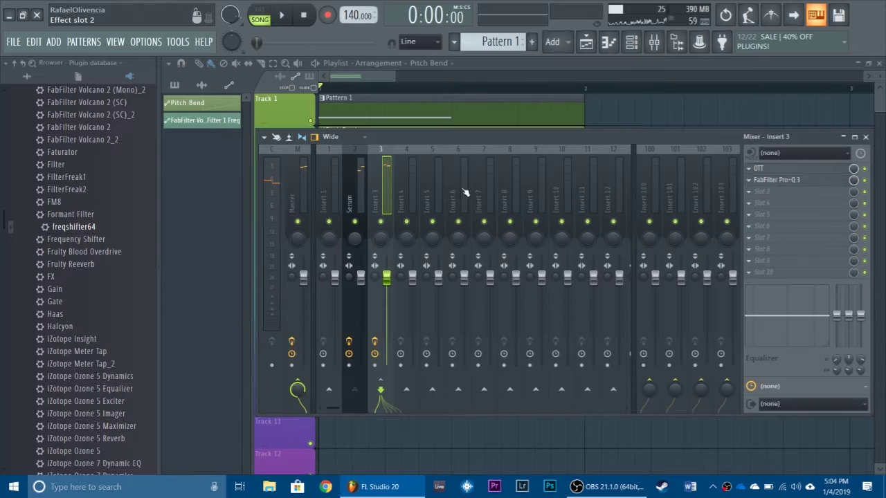
{"action": "left_click", "coordinate": [205, 221]}
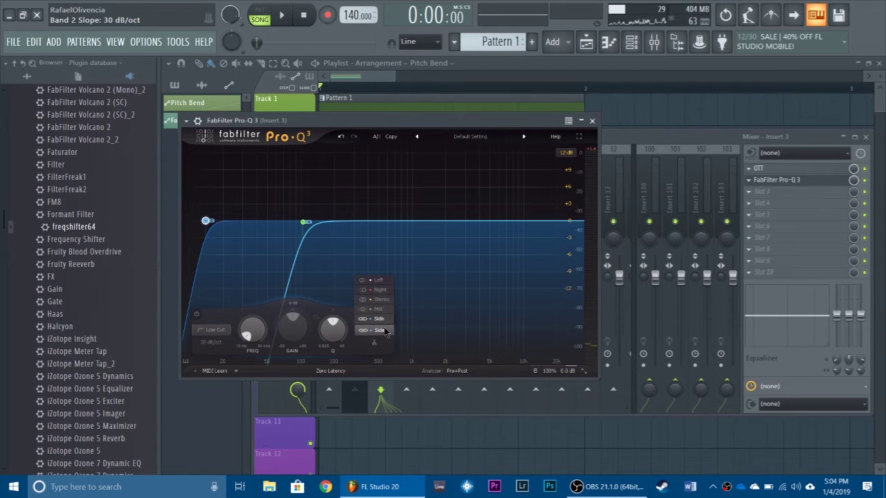
{"action": "left_click", "coordinate": [377, 309]}
{"action": "left_click_drag", "start_coordinate": [213, 222], "coordinate": [221, 222]}
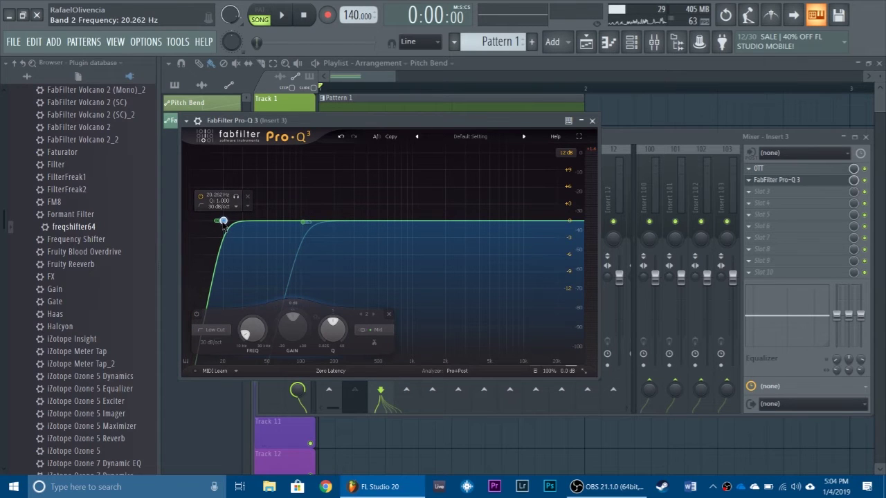
{"action": "left_click", "coordinate": [593, 121]}
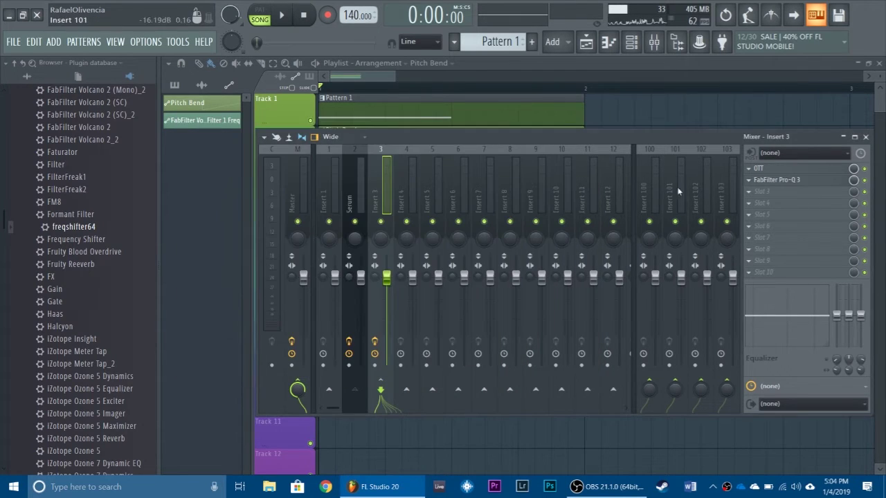
- Add Maximus to slot 3 of Insert 3 and straighten its master curve by raising the end point to 12 dB
{"action": "left_click", "coordinate": [757, 193]}
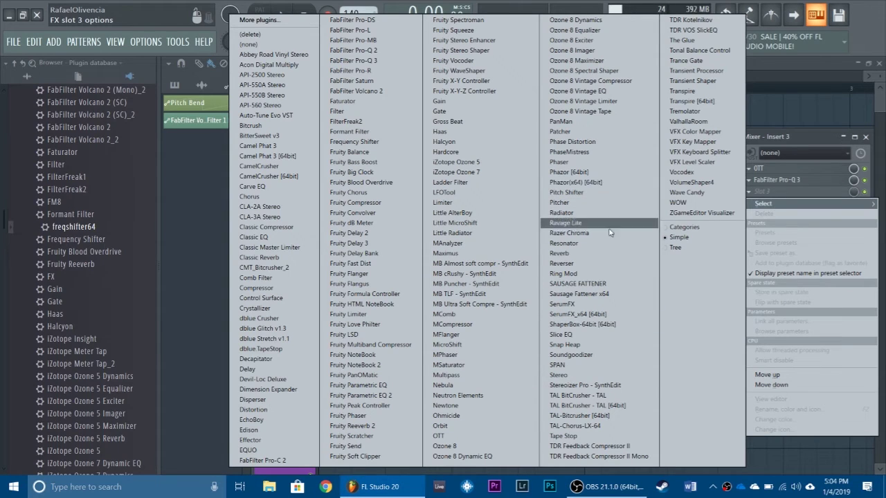
{"action": "left_click", "coordinate": [446, 253]}
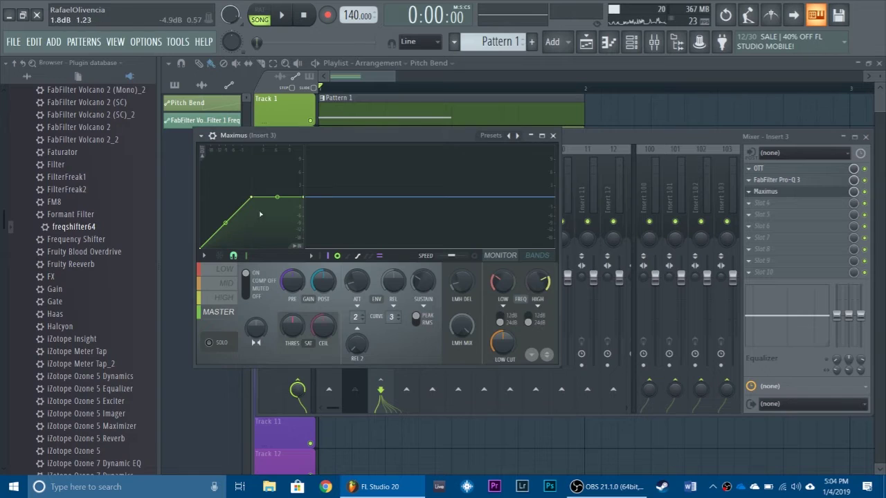
{"action": "left_click_drag", "start_coordinate": [300, 200], "coordinate": [301, 147]}
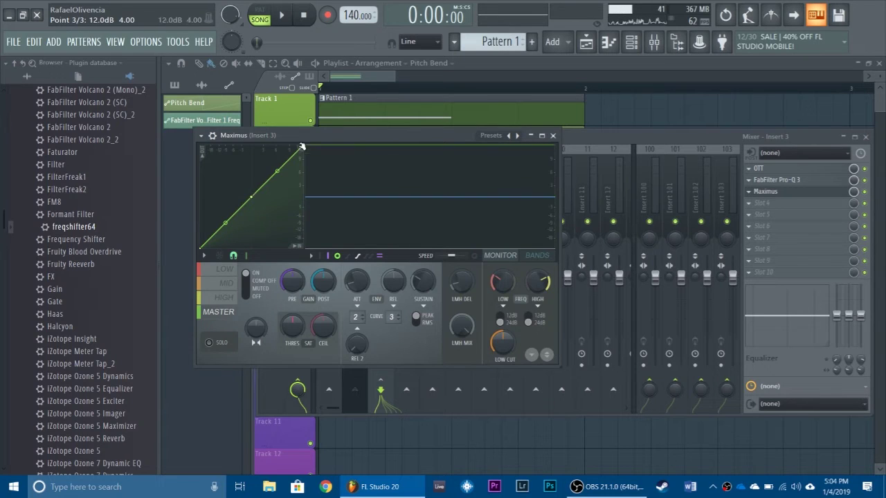
- Raise the Maximus master Pre gain and adjust the saturation ceiling, audition the bass and close the plugin
{"action": "left_click", "coordinate": [203, 278]}
{"action": "scroll", "coordinate": [241, 280], "scroll_direction": "down", "scroll_amount": 3}
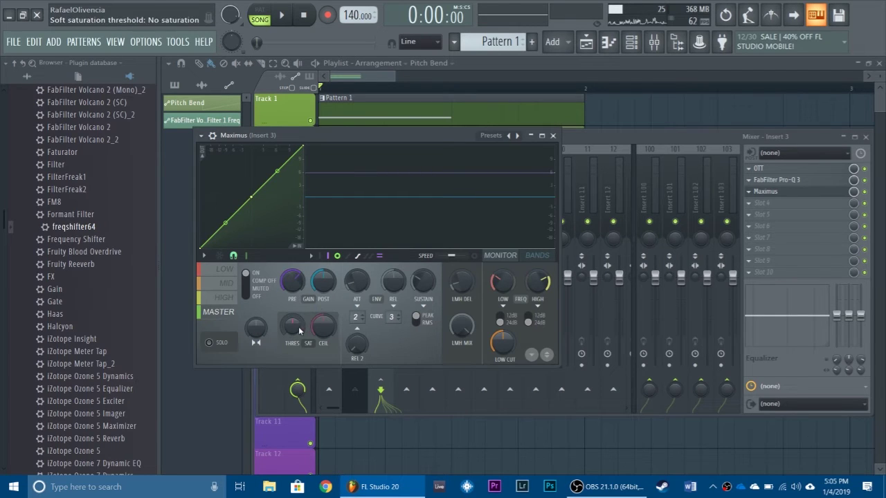
{"action": "left_click_drag", "start_coordinate": [299, 331], "coordinate": [299, 328]}
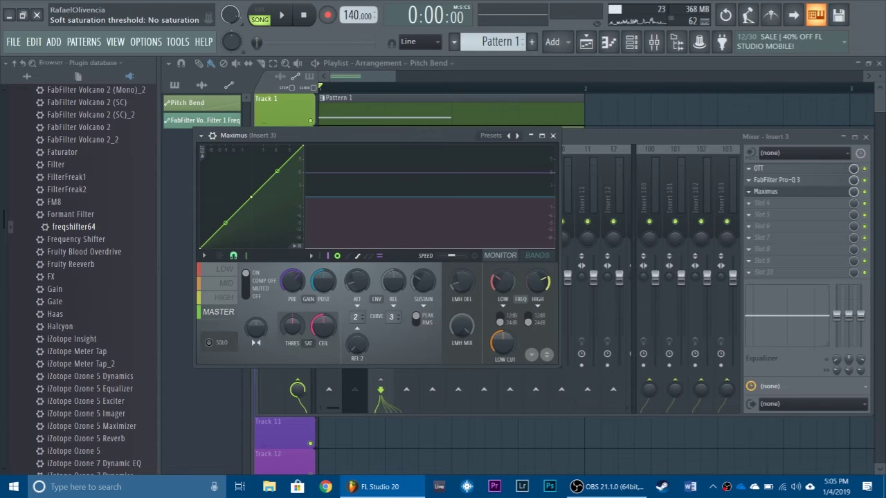
{"action": "key", "text": "space"}
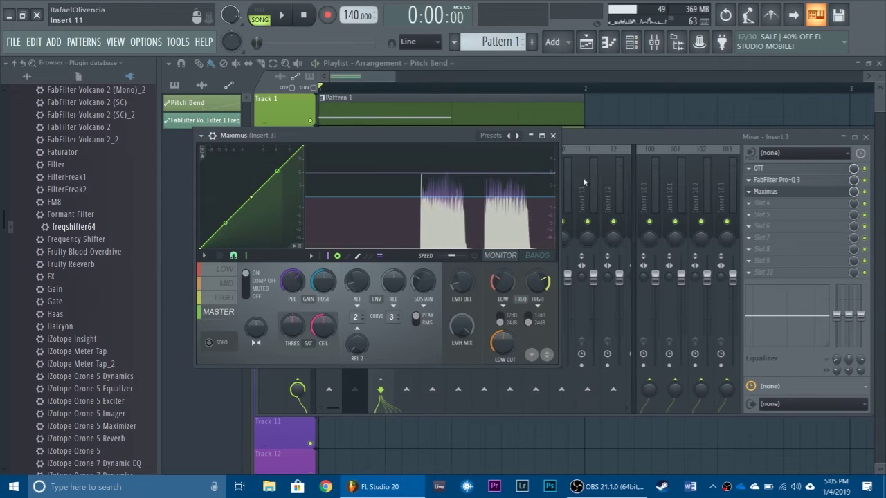
{"action": "key", "text": "space"}
{"action": "left_click", "coordinate": [552, 135]}
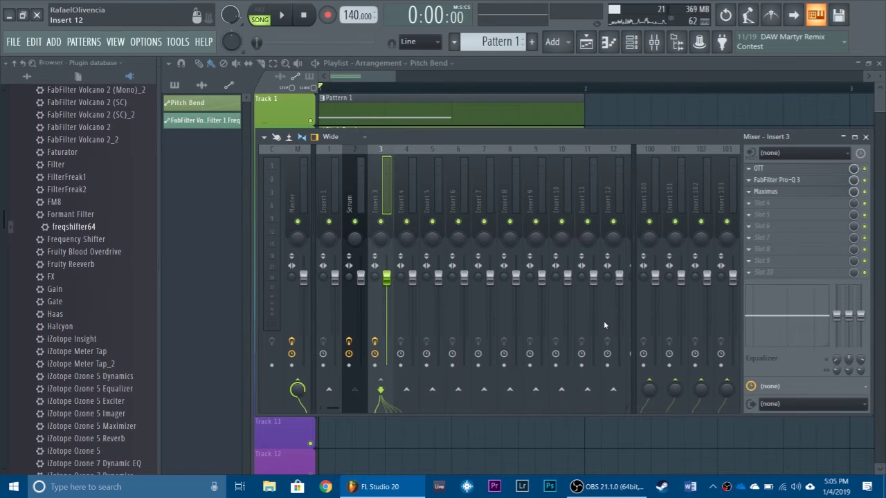
{"action": "key", "text": "space"}
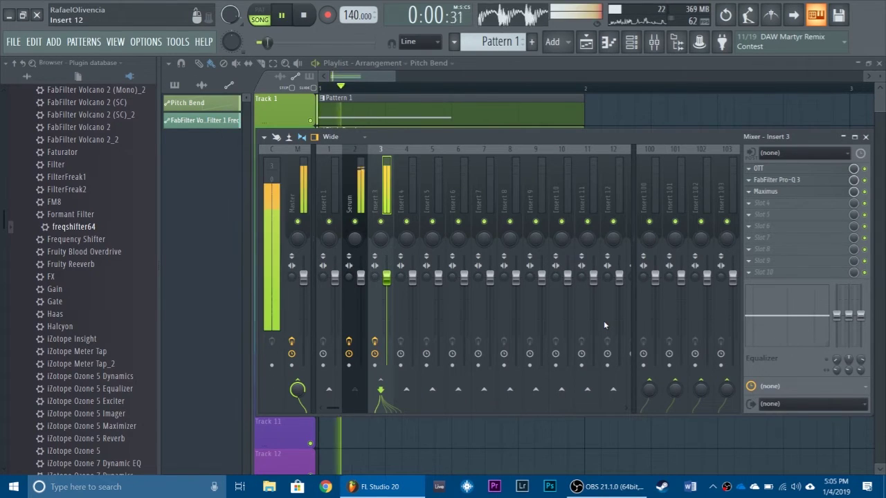
{"action": "key", "text": "space"}
{"action": "key", "text": "space"}
{"action": "key", "text": "space"}
- Set the Spread of the Serum track's Phaser to 100% and lower its Cutoff slightly while playing the pattern
{"action": "left_click", "coordinate": [354, 201]}
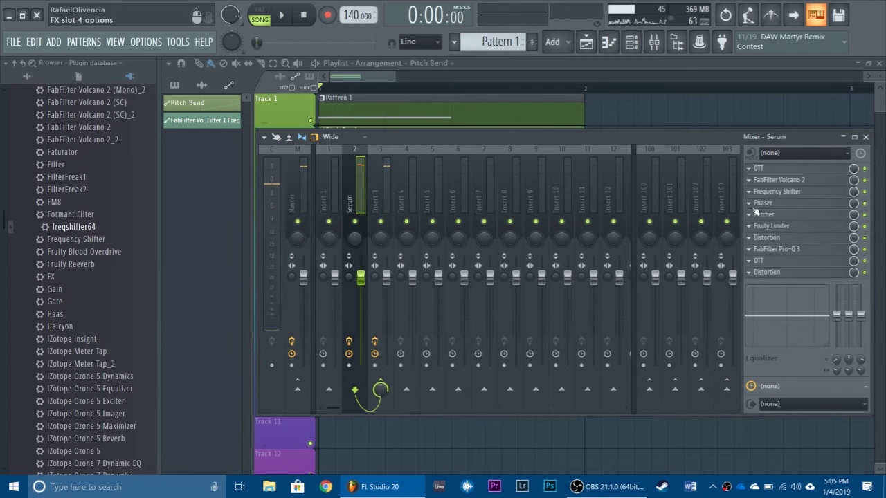
{"action": "left_click", "coordinate": [761, 203]}
{"action": "left_click_drag", "start_coordinate": [469, 334], "coordinate": [468, 291]}
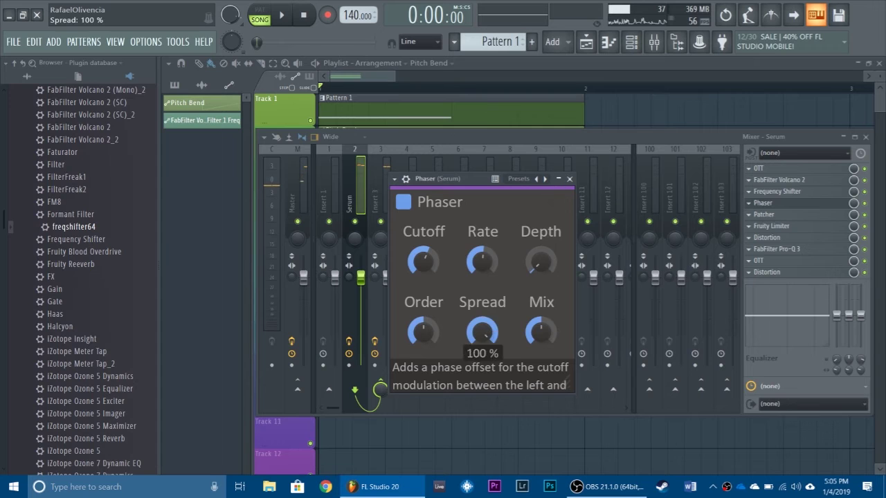
{"action": "mouse_move", "coordinate": [420, 264]}
{"action": "left_mouse_down"}
{"action": "mouse_move", "coordinate": [420, 277]}
{"action": "mouse_move", "coordinate": [420, 263]}
{"action": "left_mouse_up"}
{"action": "key", "text": "space"}
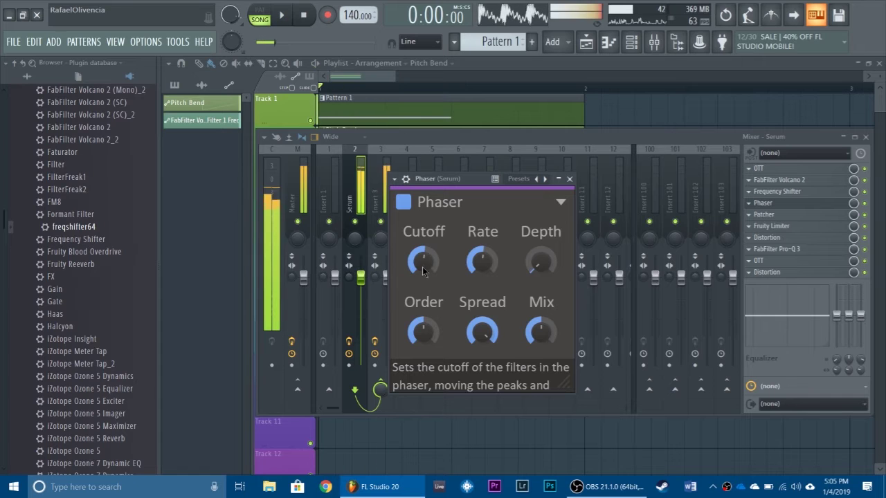
{"action": "key", "text": "space"}
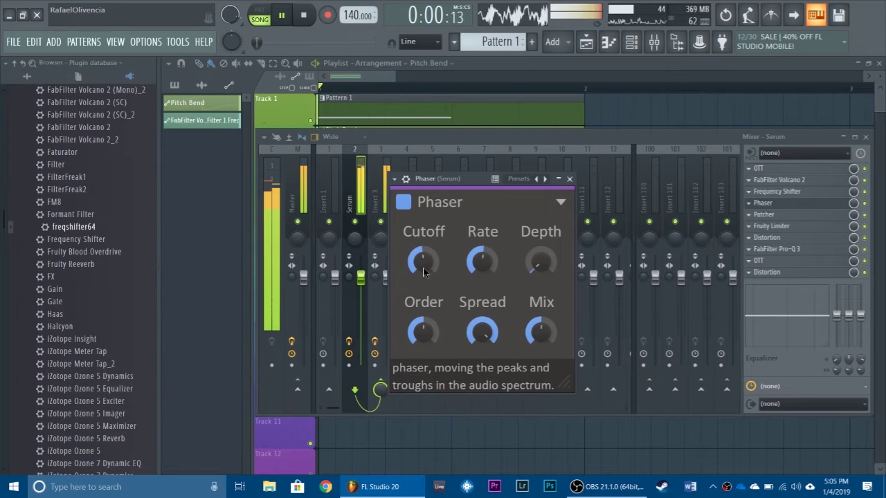
- Raise the Phaser's Cutoff slightly and audition the start of the pattern repeatedly
{"action": "left_click_drag", "start_coordinate": [423, 271], "coordinate": [431, 260]}
{"action": "key", "text": "space"}
{"action": "key", "text": "space"}
{"action": "key", "text": "space"}
{"action": "key", "text": "space"}
{"action": "key", "text": "space"}
{"action": "key", "text": "space"}
{"action": "key", "text": "space"}
{"action": "key", "text": "space"}
{"action": "key", "text": "space"}
{"action": "key", "text": "space"}
{"action": "key", "text": "space"}
{"action": "key", "text": "space"}
{"action": "key", "text": "space"}
- Set the Phaser's Order to 3, lower its Cutoff, audition the bass and close the plugin
{"action": "left_click_drag", "start_coordinate": [429, 334], "coordinate": [429, 336]}
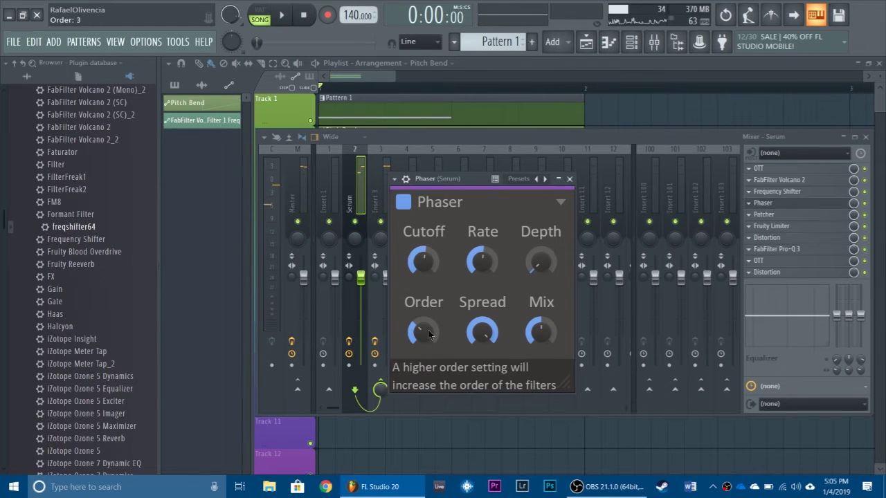
{"action": "key", "text": "space"}
{"action": "key", "text": "space"}
{"action": "mouse_move", "coordinate": [430, 260]}
{"action": "left_mouse_down"}
{"action": "mouse_move", "coordinate": [430, 271]}
{"action": "mouse_move", "coordinate": [426, 255]}
{"action": "left_mouse_up"}
{"action": "key", "text": "space"}
{"action": "key", "text": "space"}
{"action": "key", "text": "space"}
{"action": "key", "text": "space"}
{"action": "key", "text": "space"}
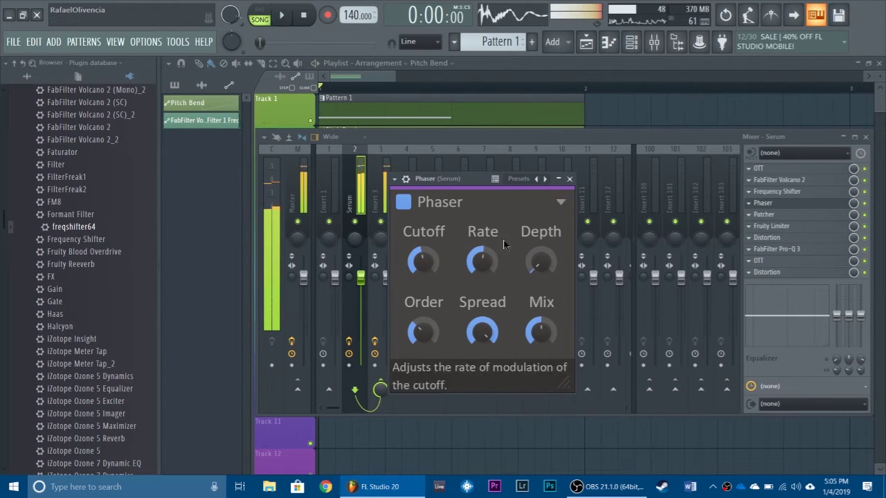
{"action": "left_click", "coordinate": [570, 178]}
{"action": "key", "text": "space"}
- Check the Serum track's Frequency Shifter settings while auditioning the pattern, and close the plugin
{"action": "left_click", "coordinate": [796, 193]}
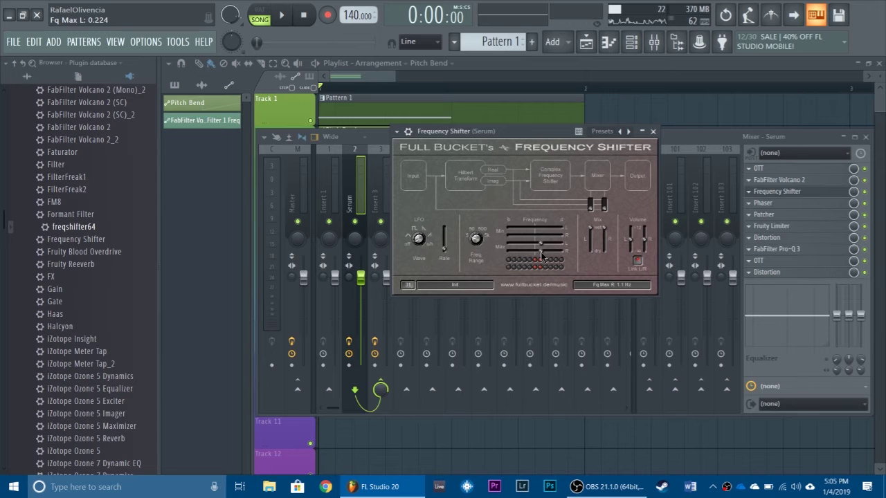
{"action": "key", "text": "space"}
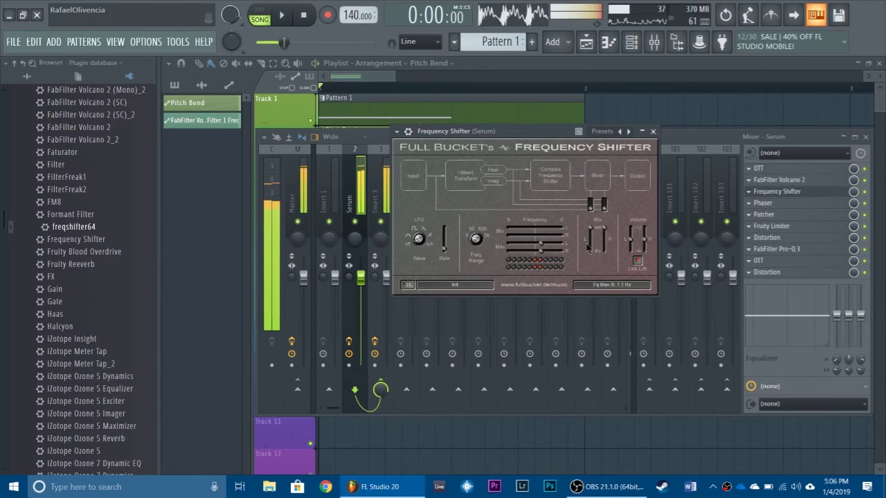
{"action": "key", "text": "space"}
{"action": "key", "text": "space"}
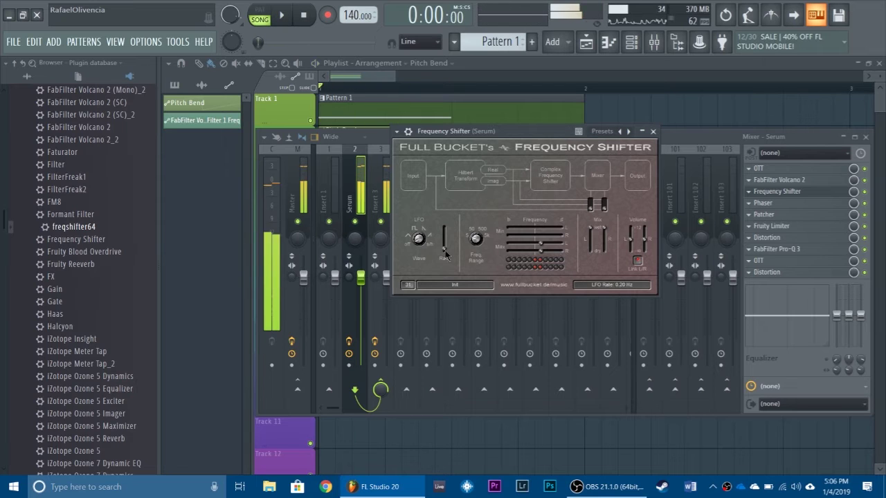
{"action": "left_click", "coordinate": [652, 131]}
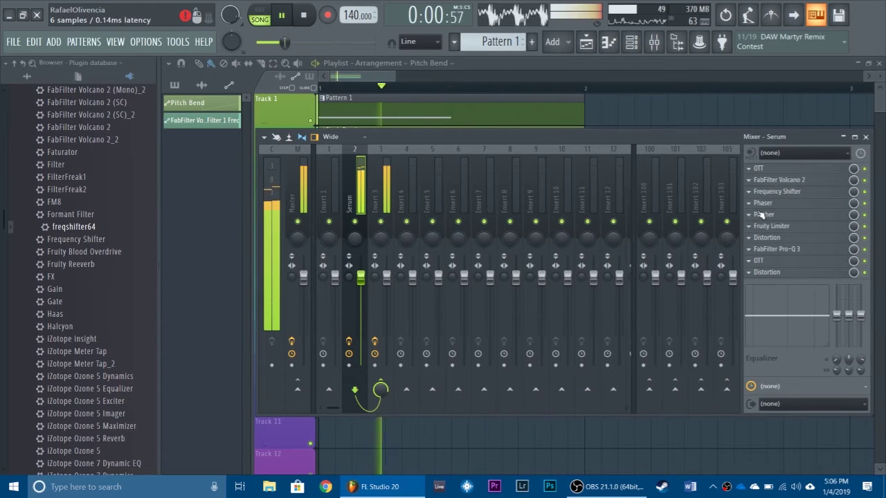
{"action": "key", "text": "space"}
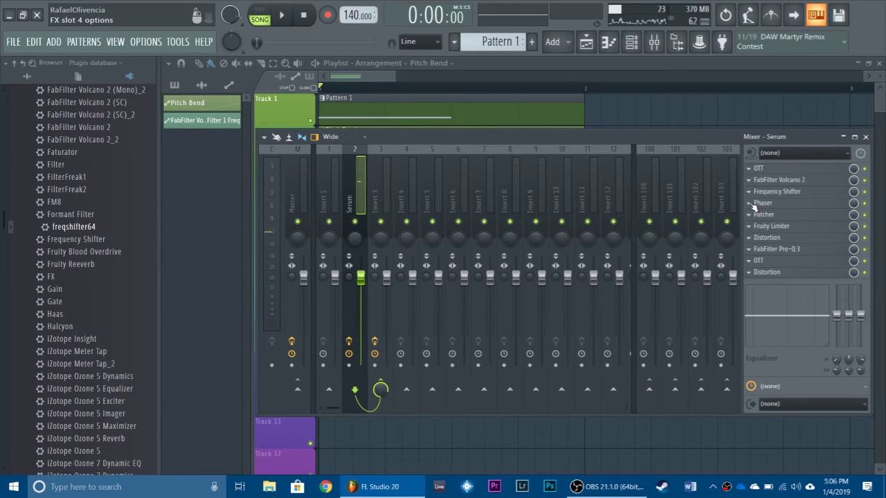
- Move the Phaser up to slot 1 of the Serum track, ahead of OTT, and audition the reordered chain
{"action": "left_click", "coordinate": [751, 204]}
{"action": "left_click", "coordinate": [797, 387]}
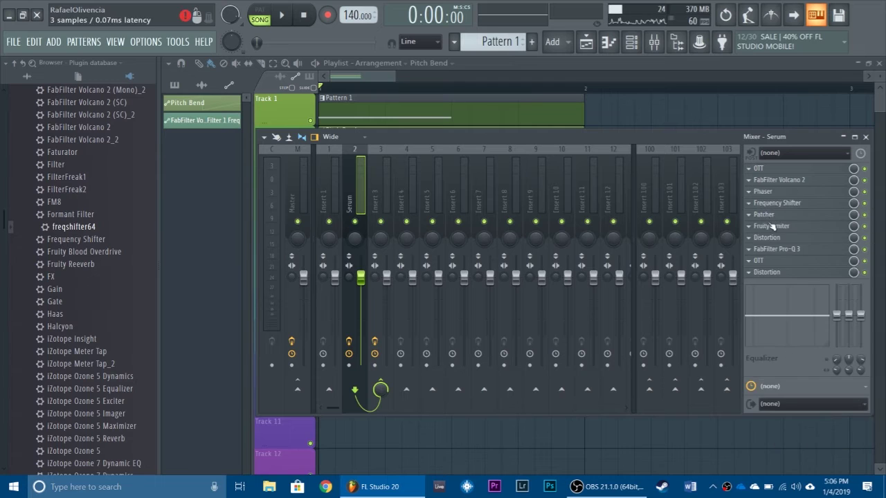
{"action": "left_click", "coordinate": [754, 194]}
{"action": "left_click", "coordinate": [797, 375]}
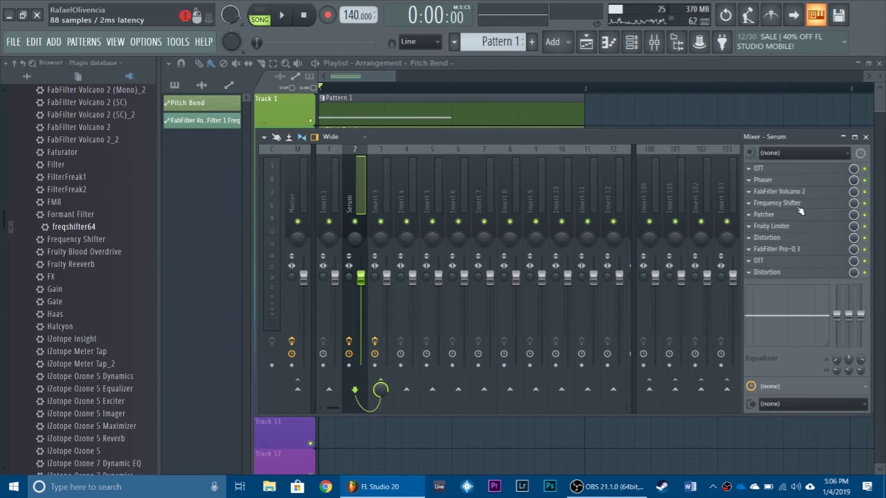
{"action": "left_click", "coordinate": [759, 182]}
{"action": "left_click", "coordinate": [797, 363]}
{"action": "key", "text": "space"}
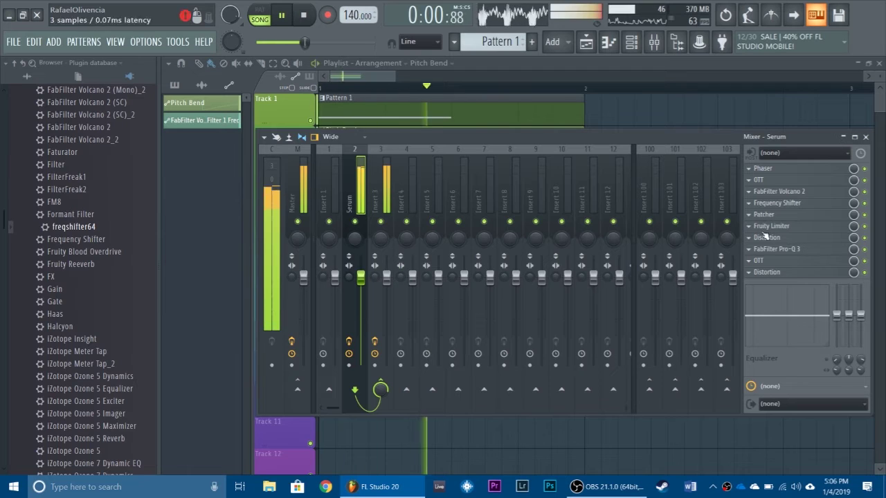
{"action": "key", "text": "space"}
- Raise the Phaser's Cutoff and set its Mix to 100% while auditioning the bass
{"action": "left_click", "coordinate": [763, 168]}
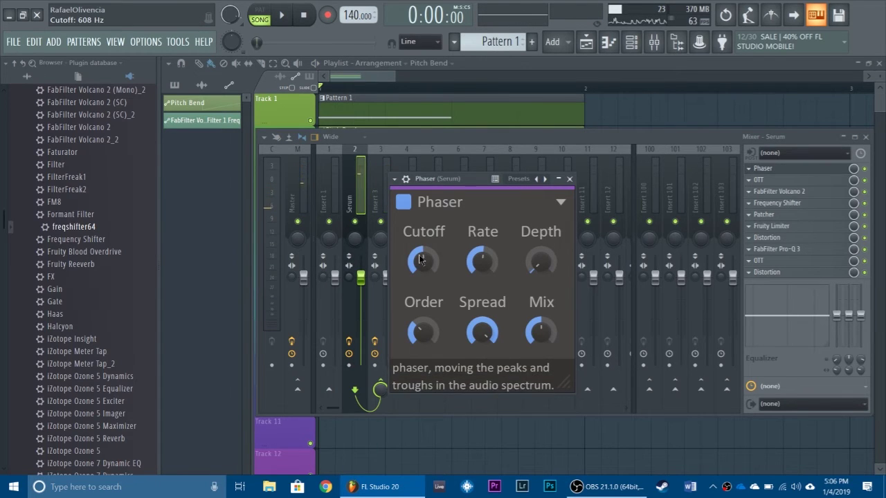
{"action": "key", "text": "space"}
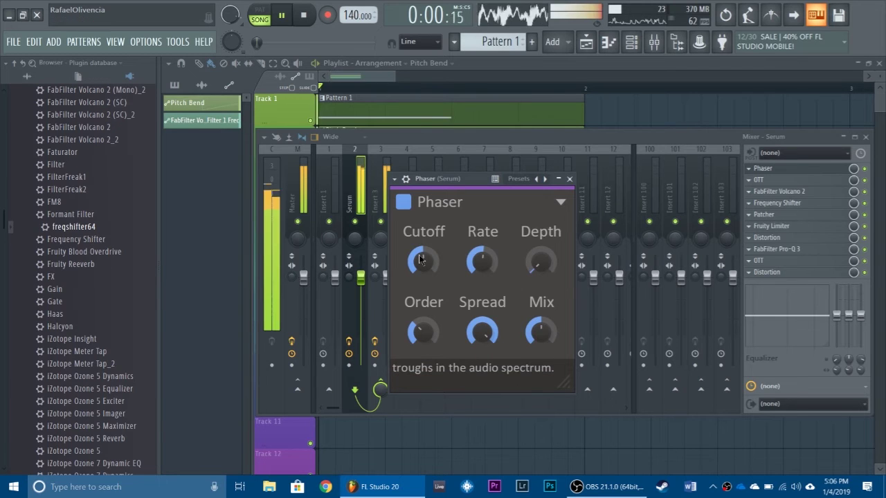
{"action": "key", "text": "space"}
{"action": "mouse_move", "coordinate": [427, 258]}
{"action": "left_mouse_down"}
{"action": "mouse_move", "coordinate": [429, 246]}
{"action": "mouse_move", "coordinate": [429, 254]}
{"action": "left_mouse_up"}
{"action": "key", "text": "space"}
{"action": "key", "text": "space"}
{"action": "key", "text": "space"}
{"action": "key", "text": "space"}
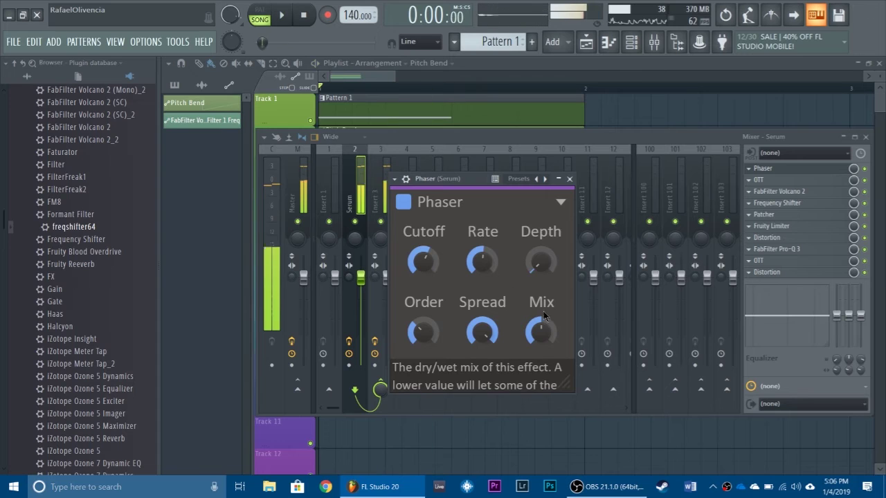
{"action": "left_click_drag", "start_coordinate": [545, 344], "coordinate": [546, 341]}
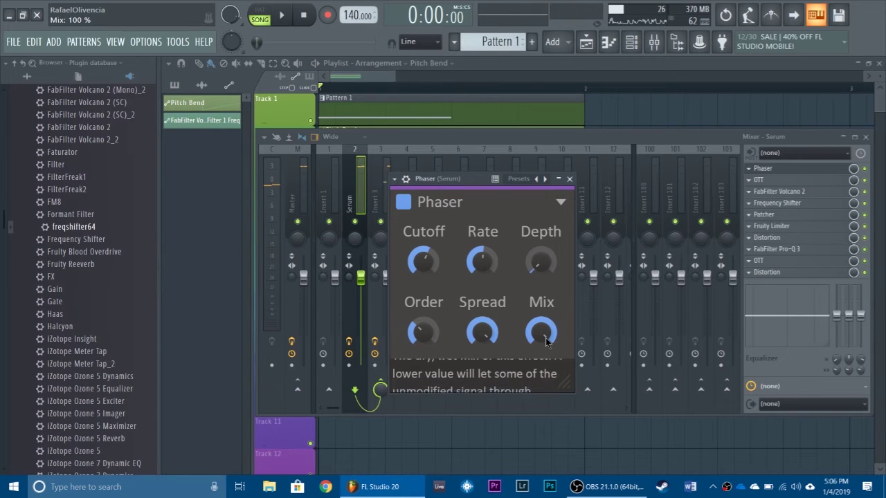
{"action": "key", "text": "space"}
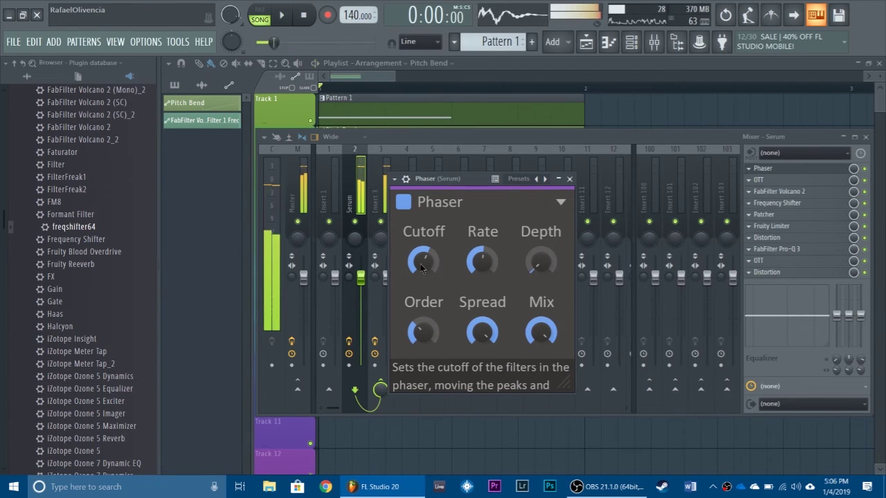
{"action": "key", "text": "space"}
{"action": "key", "text": "space"}
- Lower the Phaser's Cutoff again and audition the fully wet sound repeatedly
{"action": "left_click_drag", "start_coordinate": [421, 267], "coordinate": [422, 273]}
{"action": "key", "text": "space"}
{"action": "key", "text": "space"}
{"action": "key", "text": "space"}
{"action": "key", "text": "space"}
{"action": "key", "text": "space"}
{"action": "key", "text": "space"}
{"action": "key", "text": "space"}
{"action": "key", "text": "space"}
{"action": "key", "text": "space"}
{"action": "key", "text": "space"}
{"action": "key", "text": "space"}
{"action": "key", "text": "space"}
{"action": "key", "text": "space"}
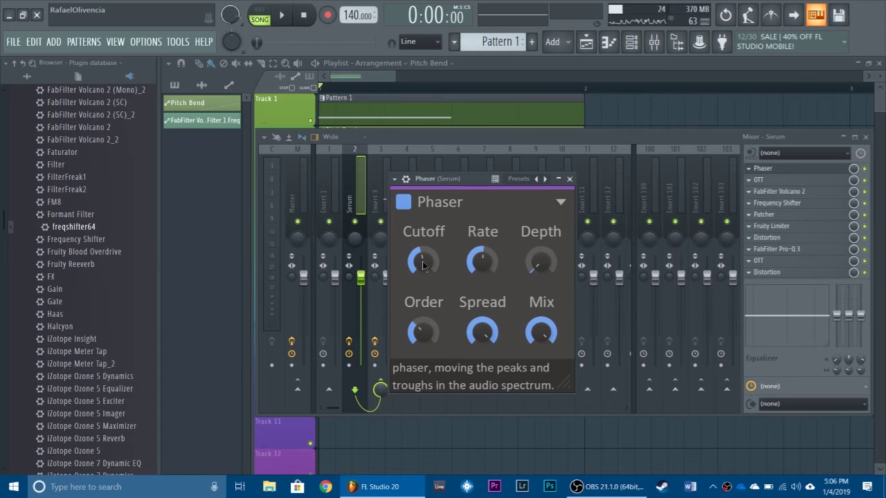
- Close the Phaser and the mixer, audition the arrangement in the playlist, and open and cancel the WAV export
{"action": "left_click", "coordinate": [571, 180]}
{"action": "key", "text": "F9"}
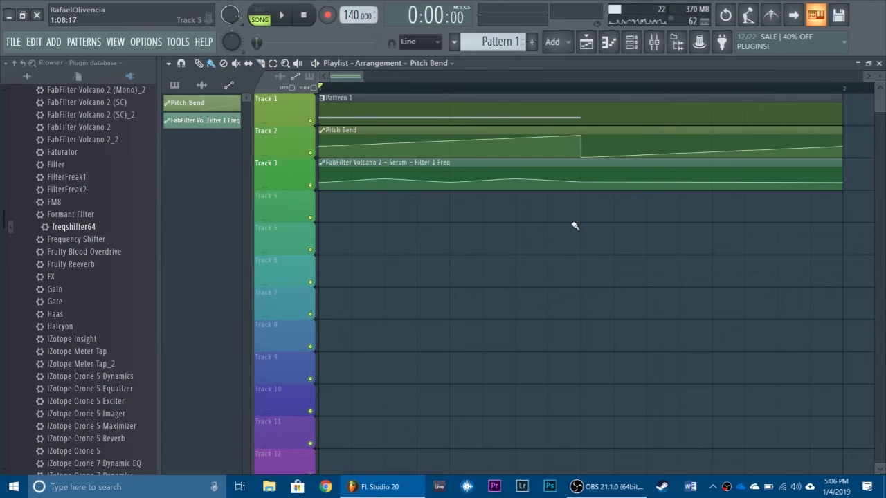
{"action": "key", "text": "space"}
{"action": "key", "text": "space"}
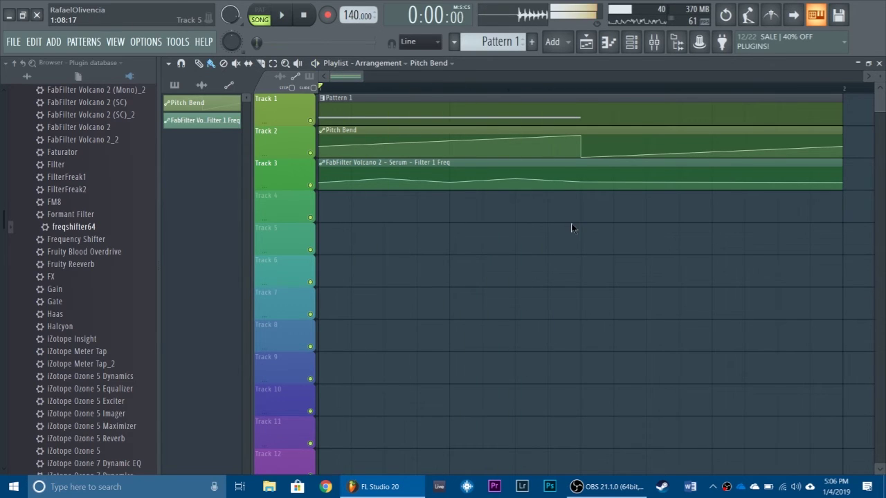
{"action": "key", "text": "ctrl+r"}
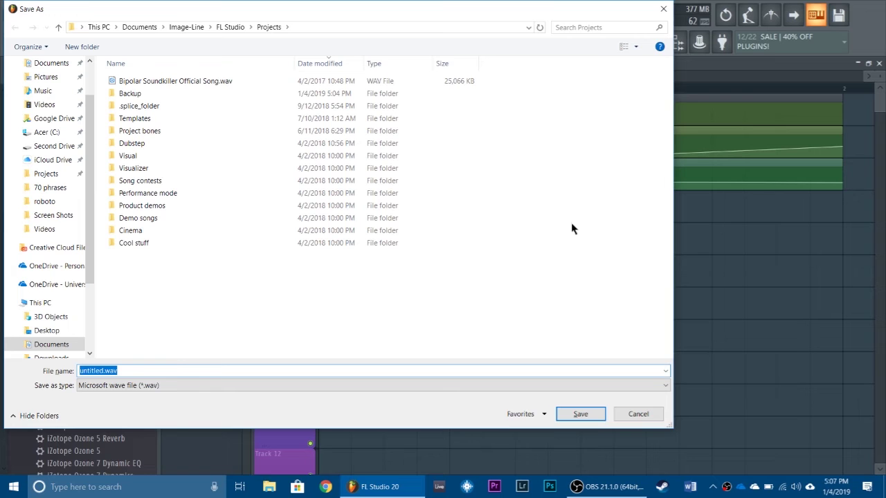
{"action": "key", "text": "Escape"}
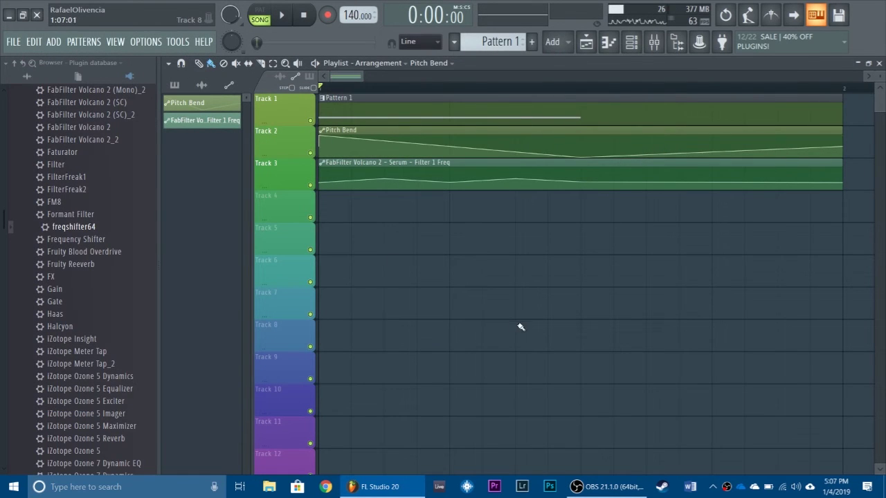
- Reshape the Pitch Bend automation to fall gradually across the note and drop to the minimum at its end, auditioning the changes
{"action": "key", "text": "space"}
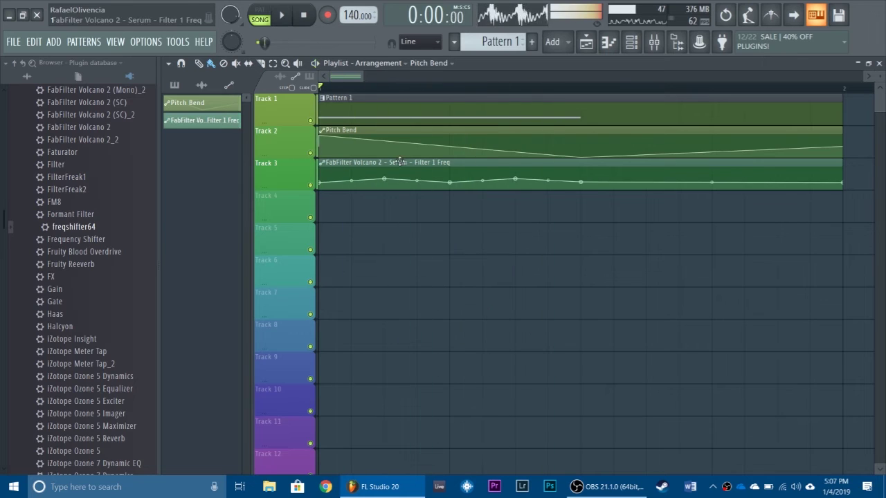
{"action": "key", "text": "space"}
{"action": "left_click_drag", "start_coordinate": [449, 152], "coordinate": [573, 148]}
{"action": "key", "text": "space"}
{"action": "key", "text": "space"}
{"action": "key", "text": "space"}
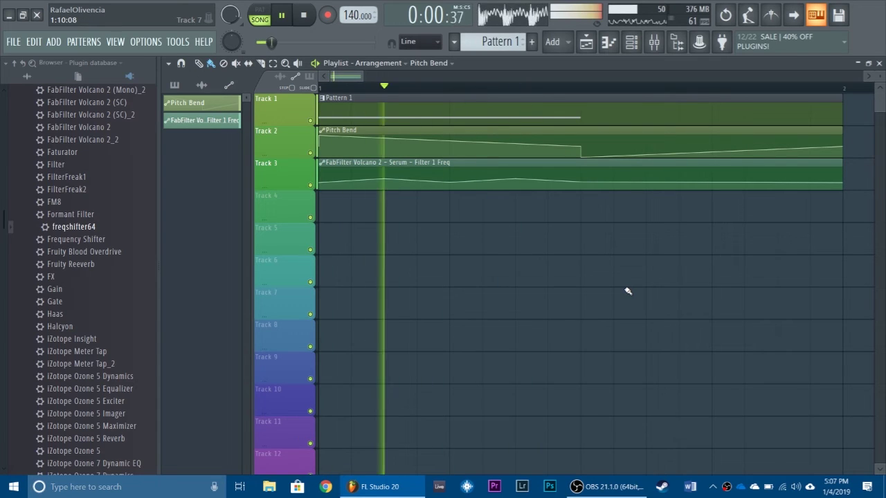
{"action": "key", "text": "space"}
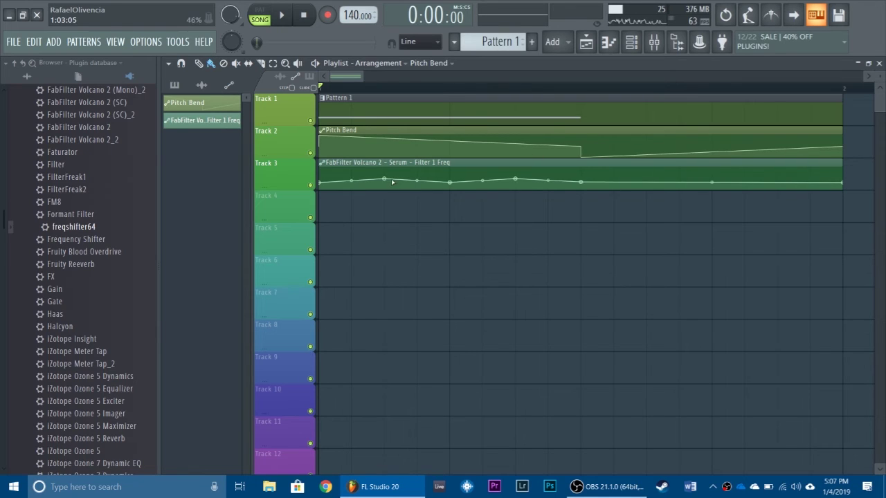
- Shift the Filter 1 Freq automation's second peak earlier to 1:06:00 and its first peak to 1:02:00 at 52%, auditioning each change
{"action": "left_click", "coordinate": [515, 180]}
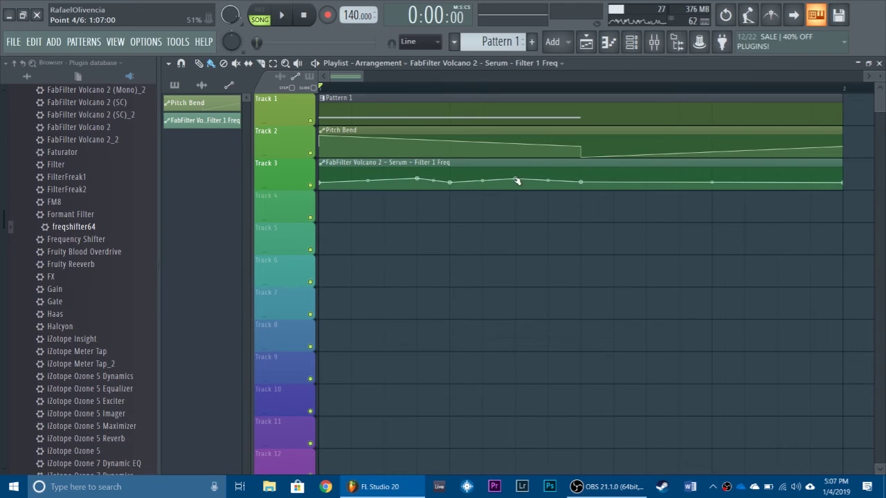
{"action": "key", "text": "space"}
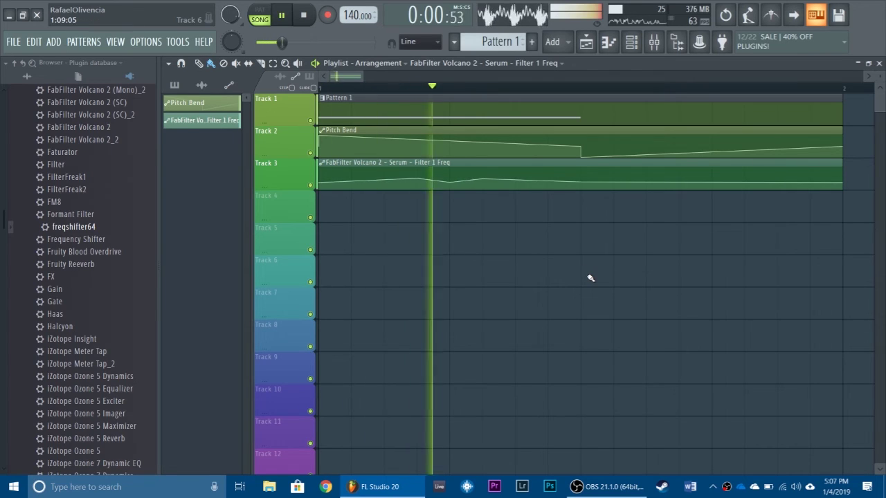
{"action": "key", "text": "space"}
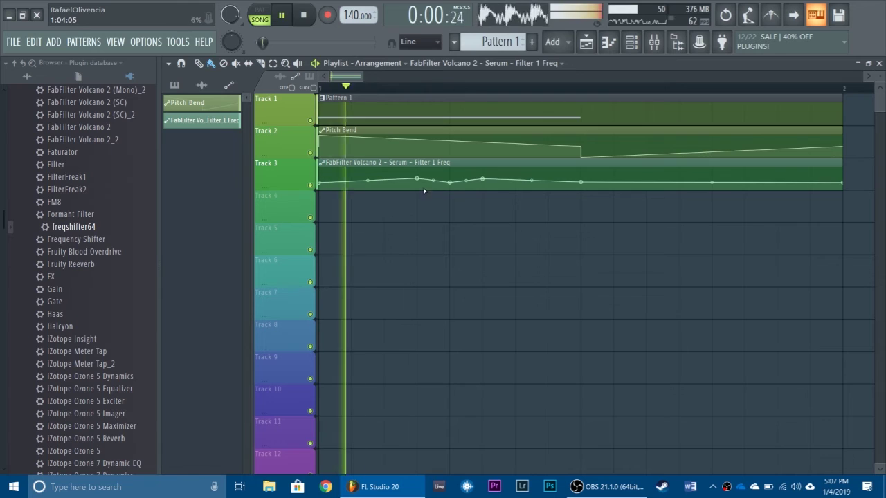
{"action": "left_click_drag", "start_coordinate": [356, 177], "coordinate": [353, 178]}
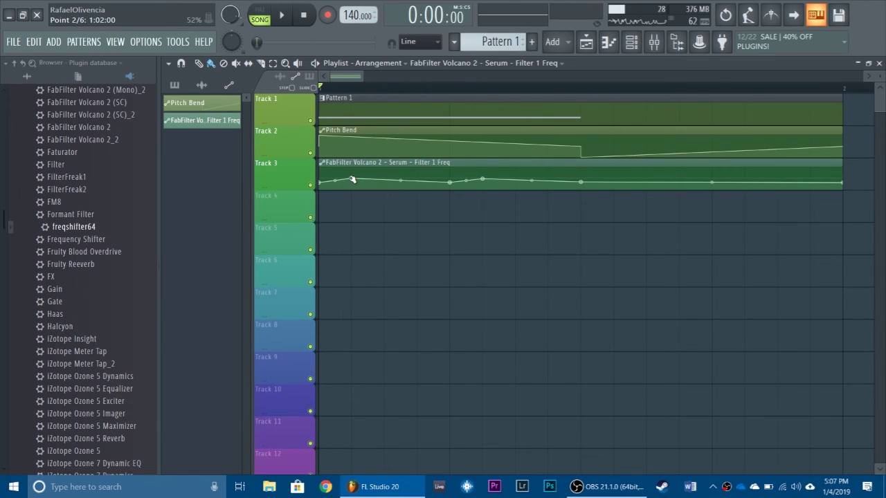
{"action": "key", "text": "space"}
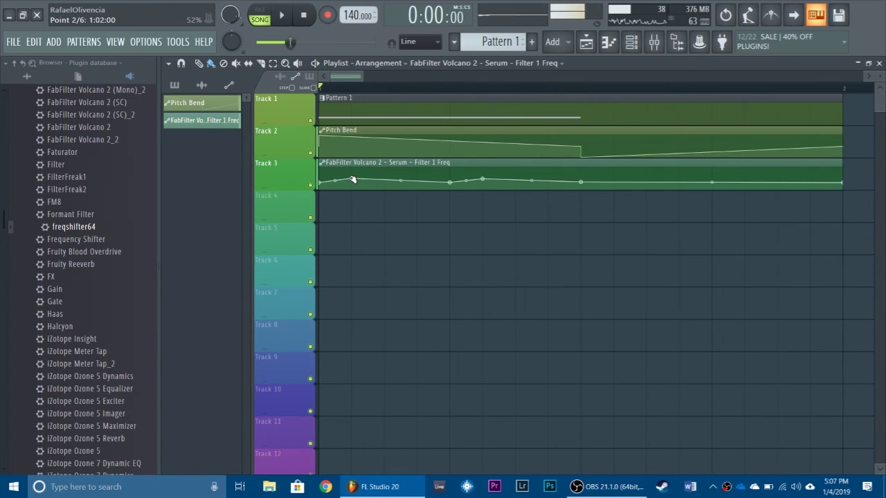
{"action": "key", "text": "space"}
- Lower the Filter 1 Freq automation point at 1:09:00 to 0% and audition the bass
{"action": "left_click_drag", "start_coordinate": [496, 180], "coordinate": [541, 180]}
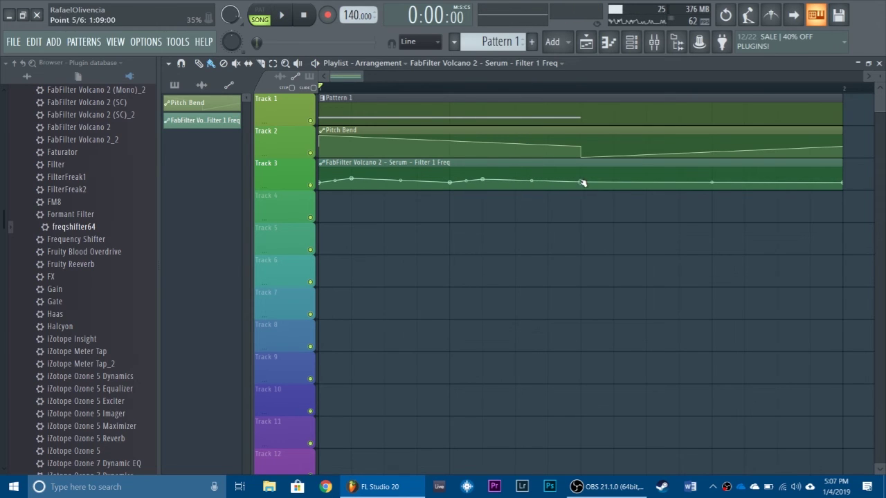
{"action": "key", "text": "space"}
{"action": "key", "text": "space"}
{"action": "key", "text": "space"}
{"action": "key", "text": "space"}
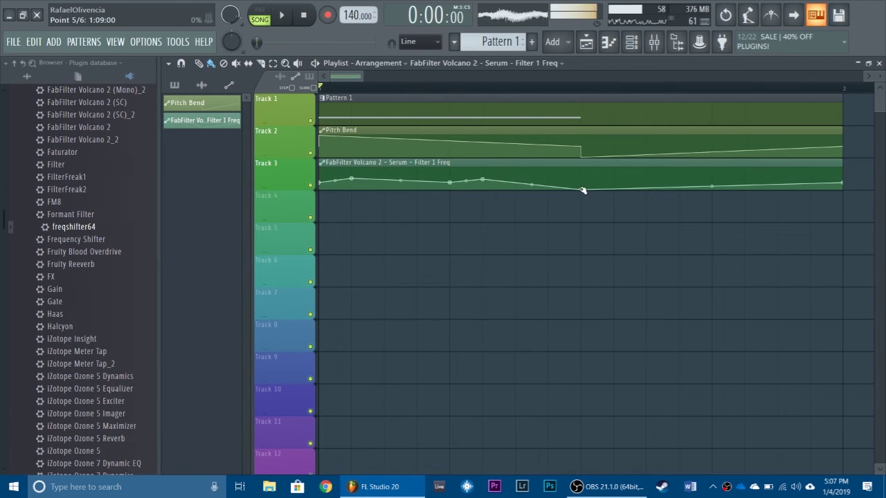
- Raise the Filter 1 Freq point at 1:09:00 partway from the minimum and audition the sound repeatedly
{"action": "left_click_drag", "start_coordinate": [582, 190], "coordinate": [583, 185]}
{"action": "key", "text": "space"}
{"action": "key", "text": "space"}
{"action": "key", "text": "space"}
{"action": "key", "text": "space"}
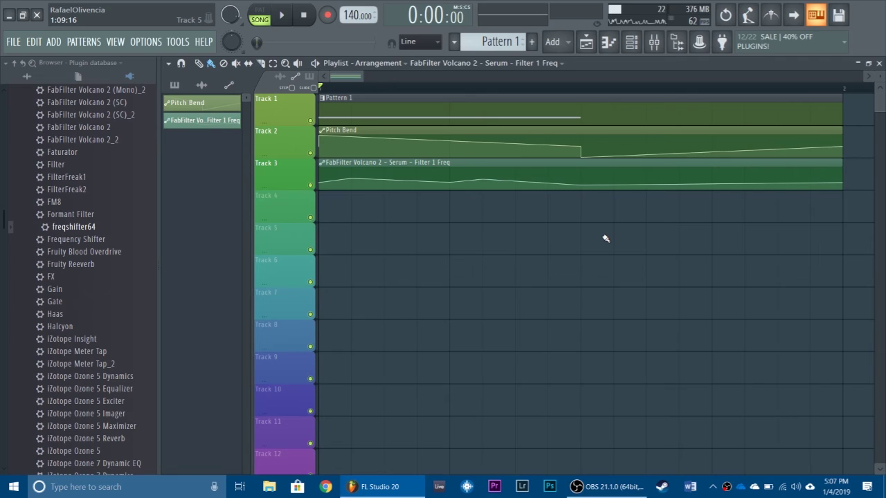
- Nudge the Filter 1 Freq point at 1:09:00 up and slightly down again, and audition the result
{"action": "left_click_drag", "start_coordinate": [580, 186], "coordinate": [581, 183]}
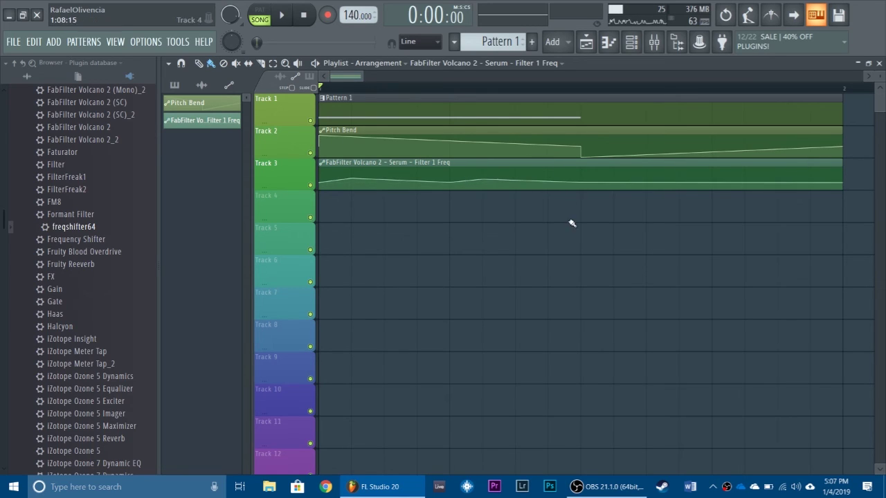
{"action": "left_click_drag", "start_coordinate": [582, 183], "coordinate": [583, 187]}
{"action": "key", "text": "space"}
{"action": "key", "text": "space"}
- Move the Filter 1 Freq automation's second peak to 1:07:00 and set the 1:09:00 point to 29% while auditioning
{"action": "left_click_drag", "start_coordinate": [482, 180], "coordinate": [523, 178]}
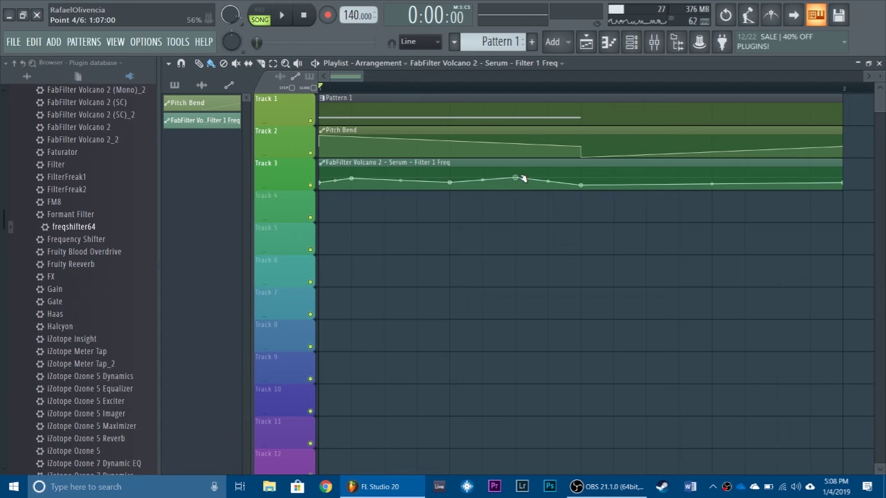
{"action": "key", "text": "space"}
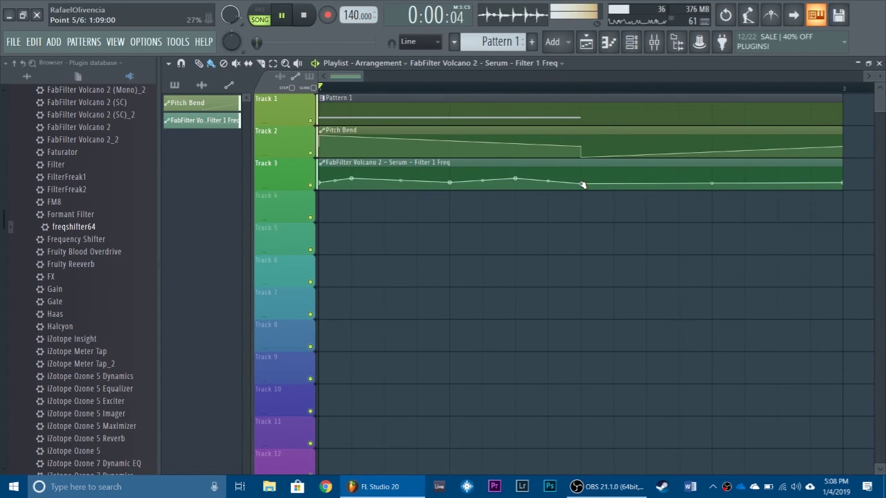
{"action": "key", "text": "space"}
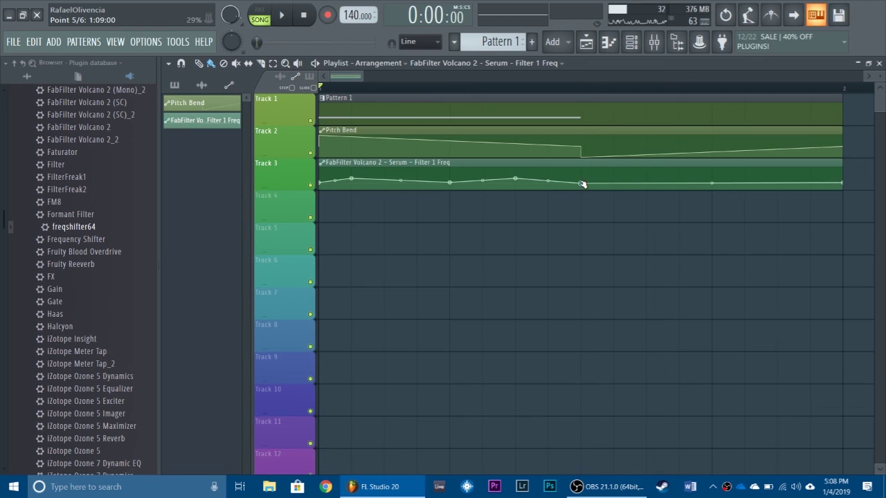
- Audition the start of the bass repeatedly with the adjusted Filter 1 Freq and Pitch Bend automation
{"action": "key", "text": "space"}
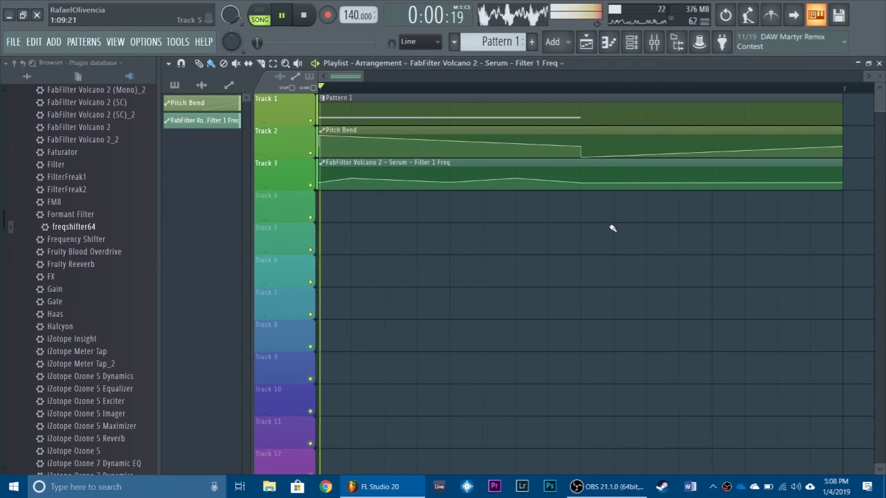
{"action": "key", "text": "space"}
{"action": "key", "text": "space"}
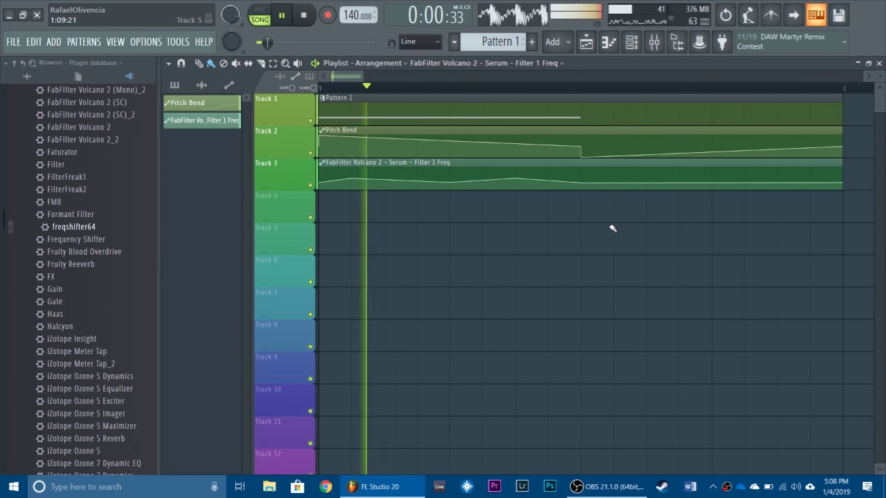
{"action": "key", "text": "space"}
{"action": "key", "text": "space"}
{"action": "key", "text": "space"}
{"action": "key", "text": "space"}
{"action": "key", "text": "space"}
{"action": "key", "text": "space"}
{"action": "key", "text": "space"}
{"action": "key", "text": "space"}
{"action": "key", "text": "space"}
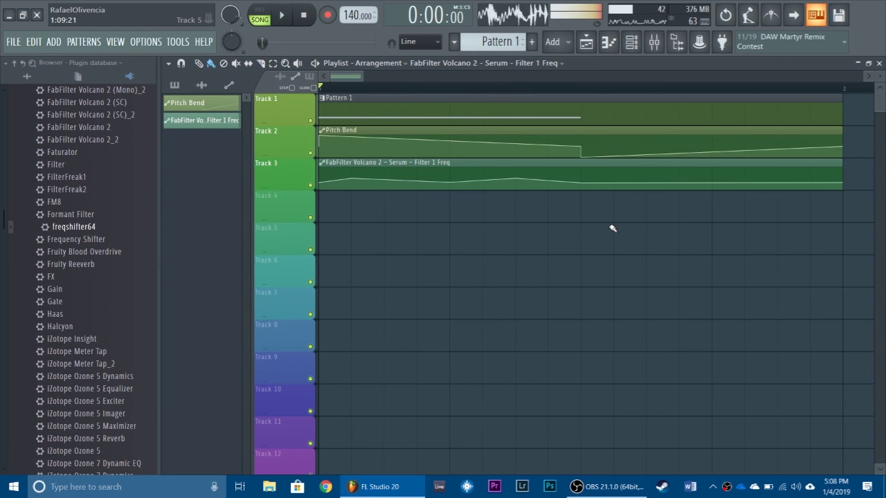
{"action": "key", "text": "space"}
{"action": "key", "text": "space"}
{"action": "key", "text": "space"}
{"action": "key", "text": "space"}
{"action": "key", "text": "space"}
{"action": "key", "text": "space"}
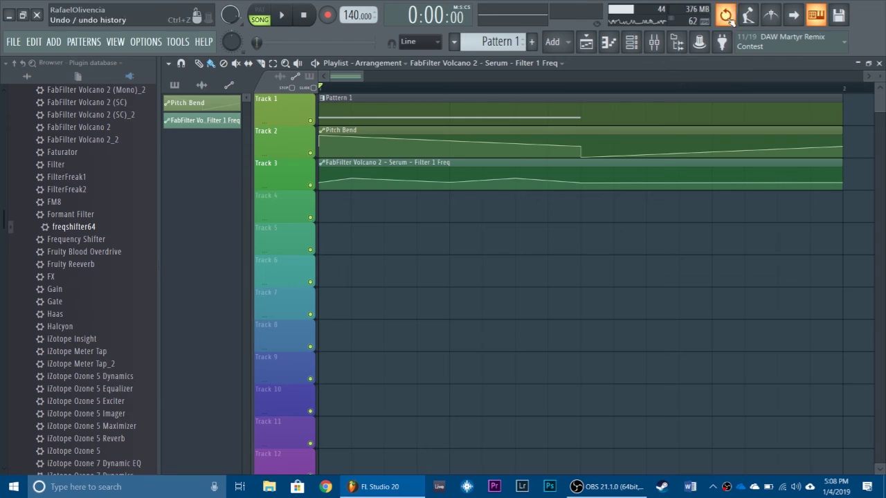
- Reshape the Pitch Bend automation's first segment to rise from the minimum toward the note's end, and audition it
{"action": "key", "text": "ctrl+z"}
{"action": "key", "text": "space"}
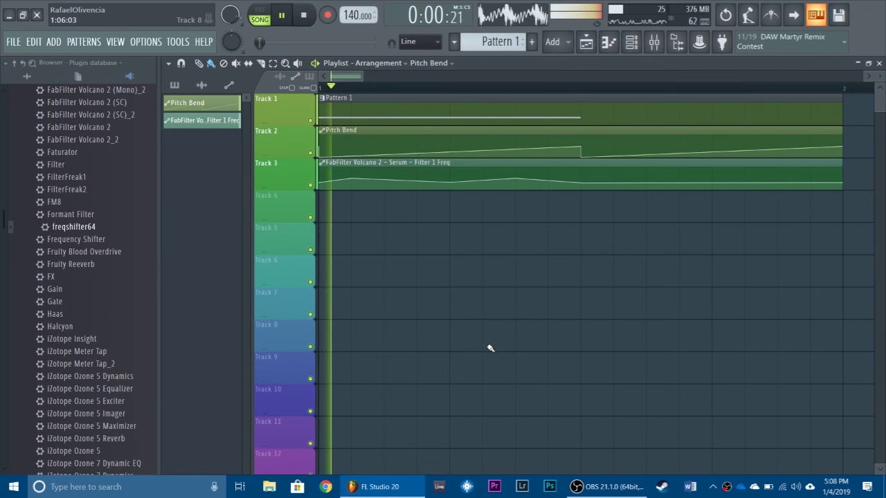
{"action": "key", "text": "space"}
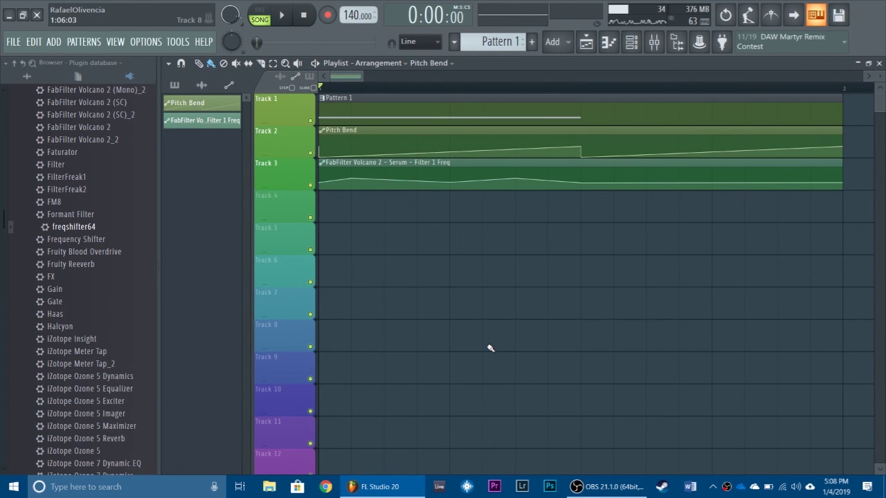